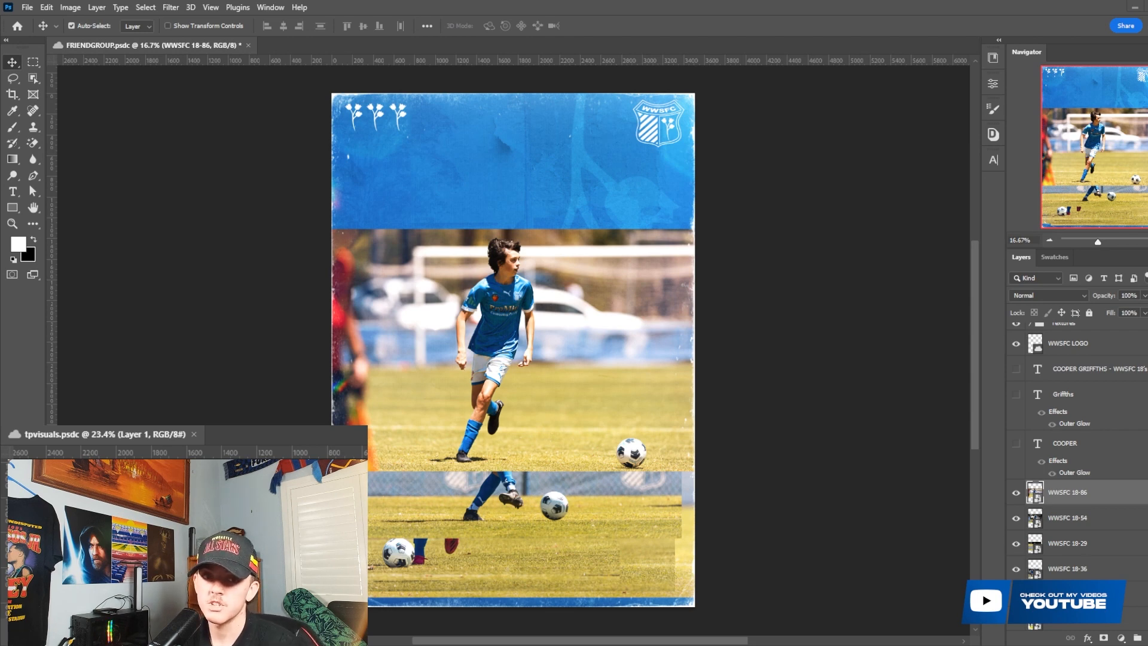
Hide the photo layers from WWSFC 18-86 down to WWSFC 18-34 and select the WWSFC 18-55 layer.
scroll(1023, 520, down, 4)
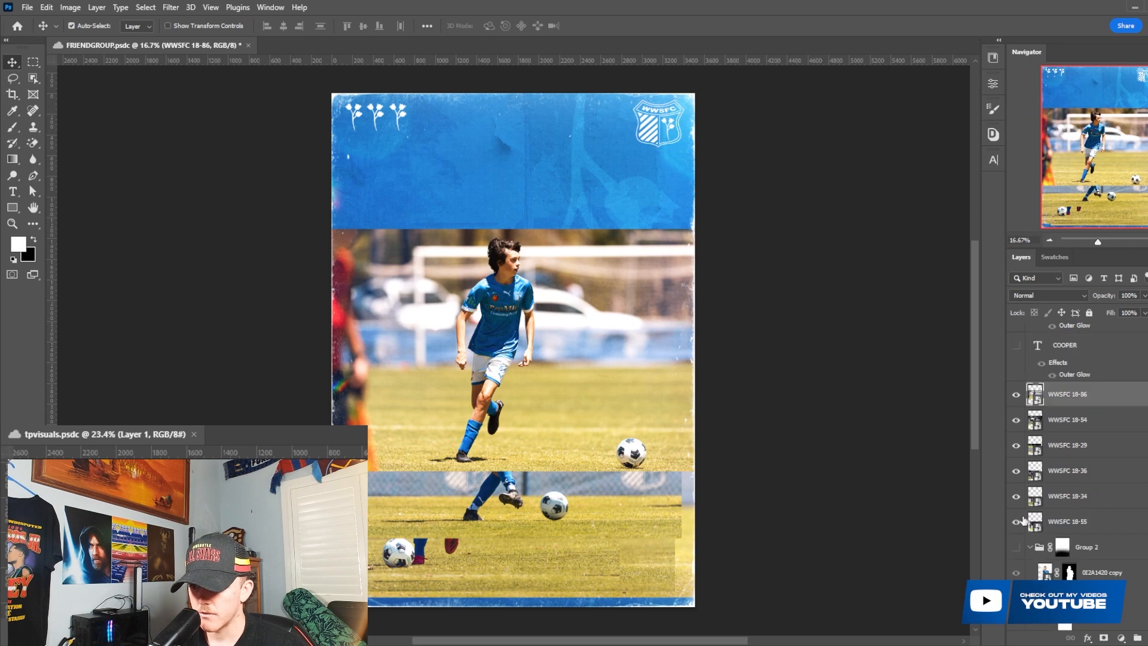
drag(1016, 491, 1014, 397)
click(1060, 507)
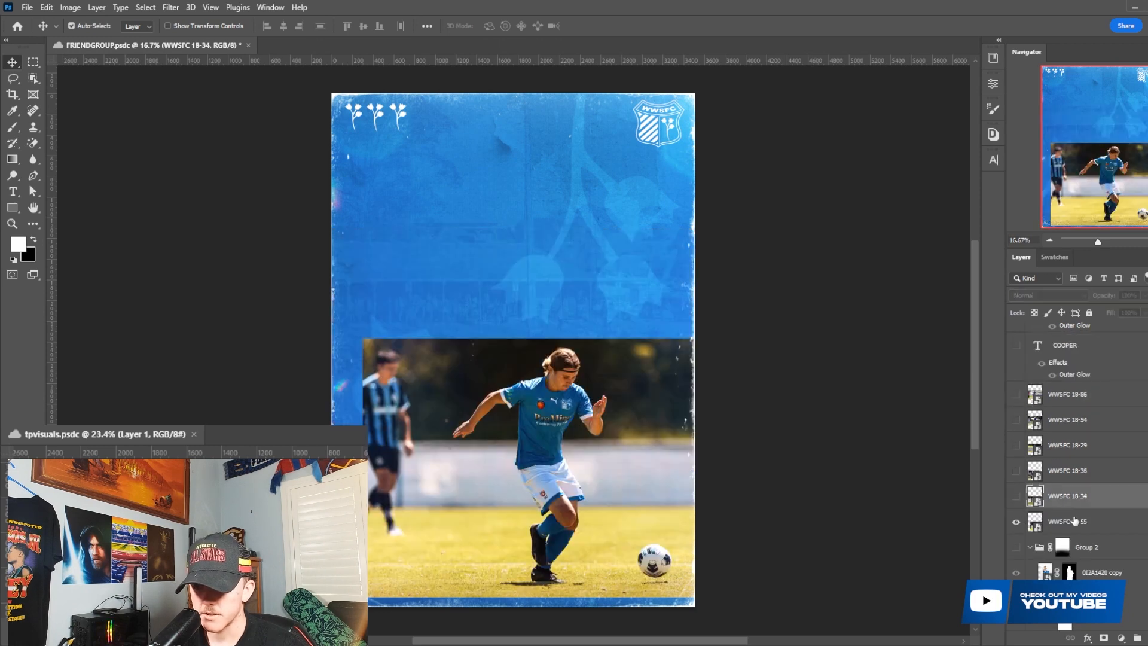
click(1070, 519)
Select the subject of the WWSFC 18-55 photo and add a layer mask that isolates the player.
click(150, 8)
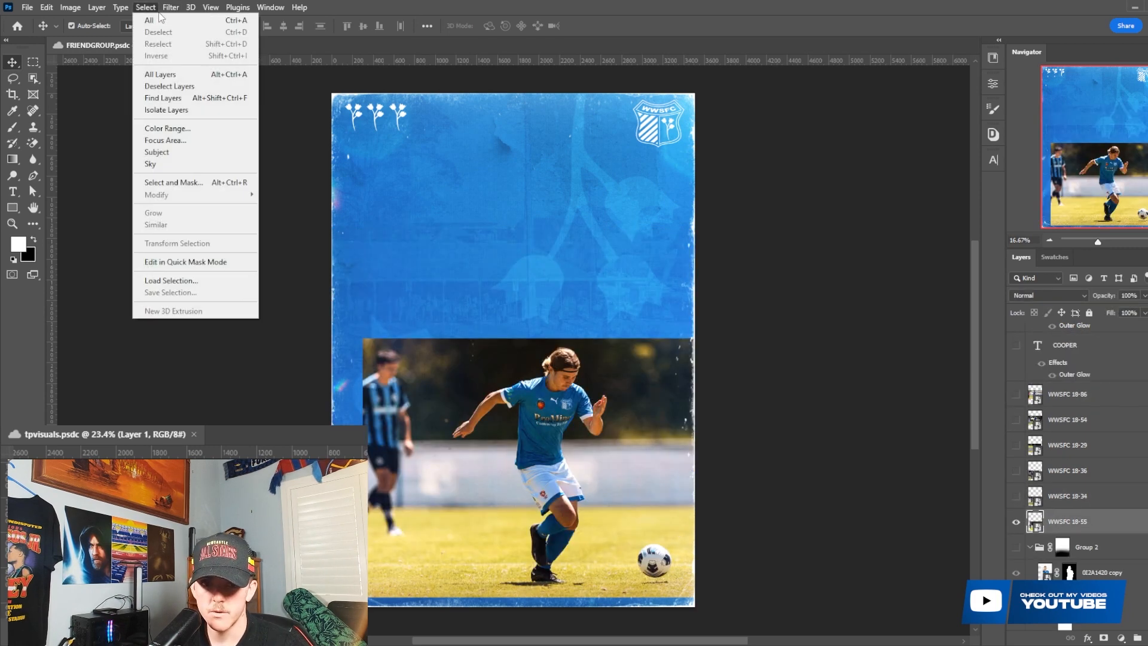
click(165, 153)
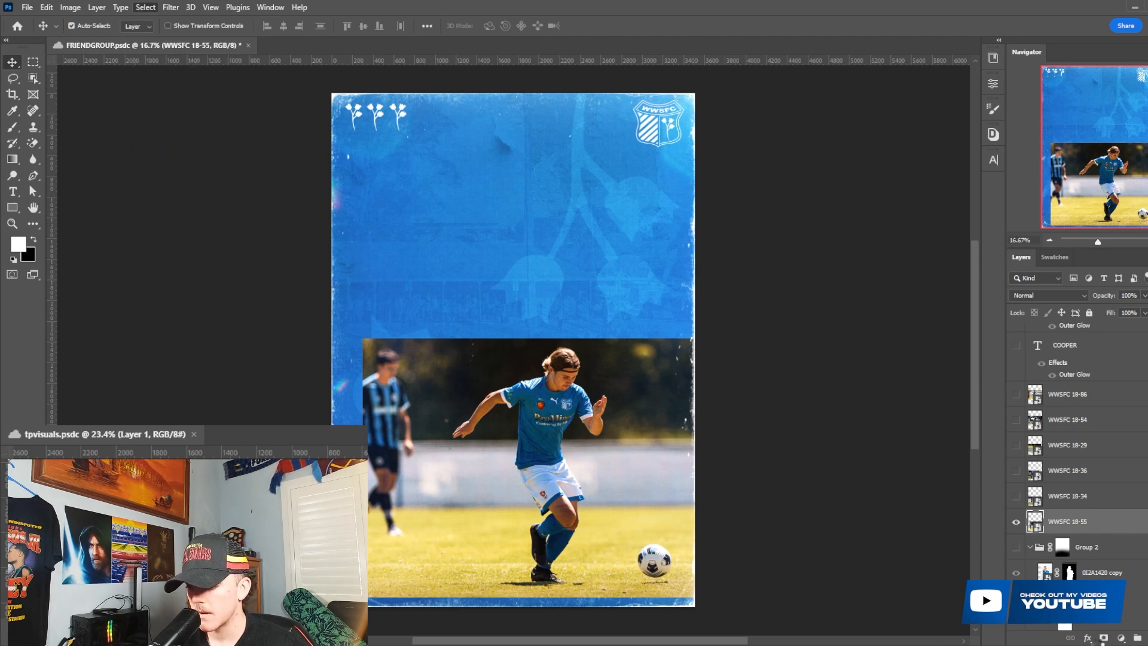
scroll(639, 504, down, 5)
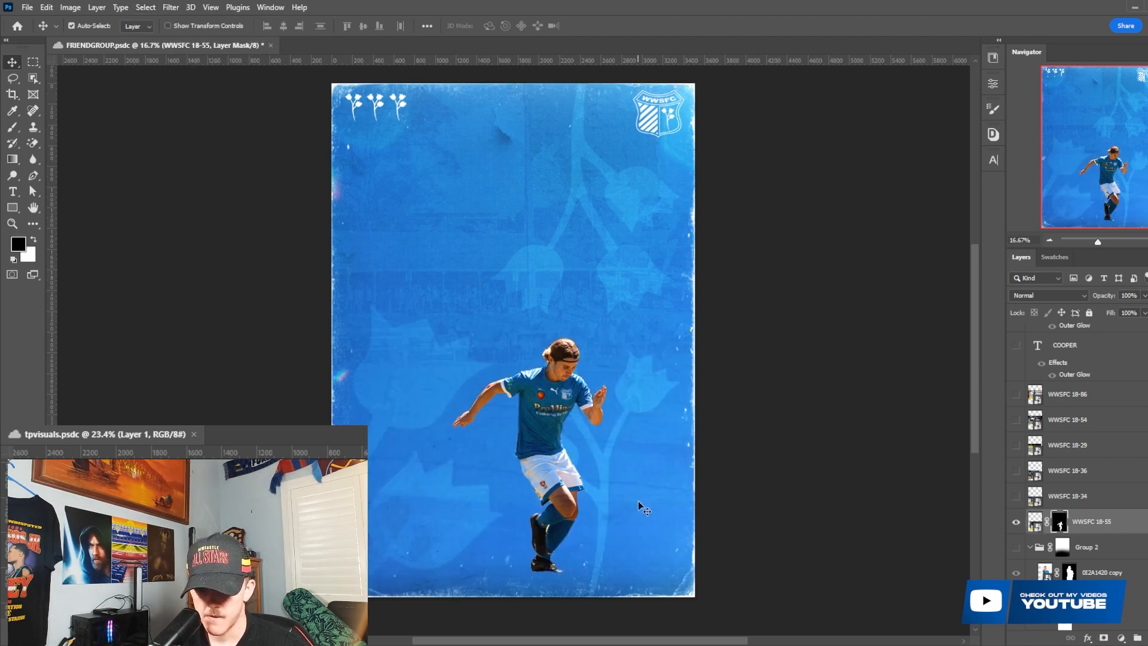
Reveal the soccer ball on the WWSFC 18-55 layer mask with a single dab of a white 300 px brush.
scroll(653, 503, up, 6)
key(b)
key(x)
key(bracketright)
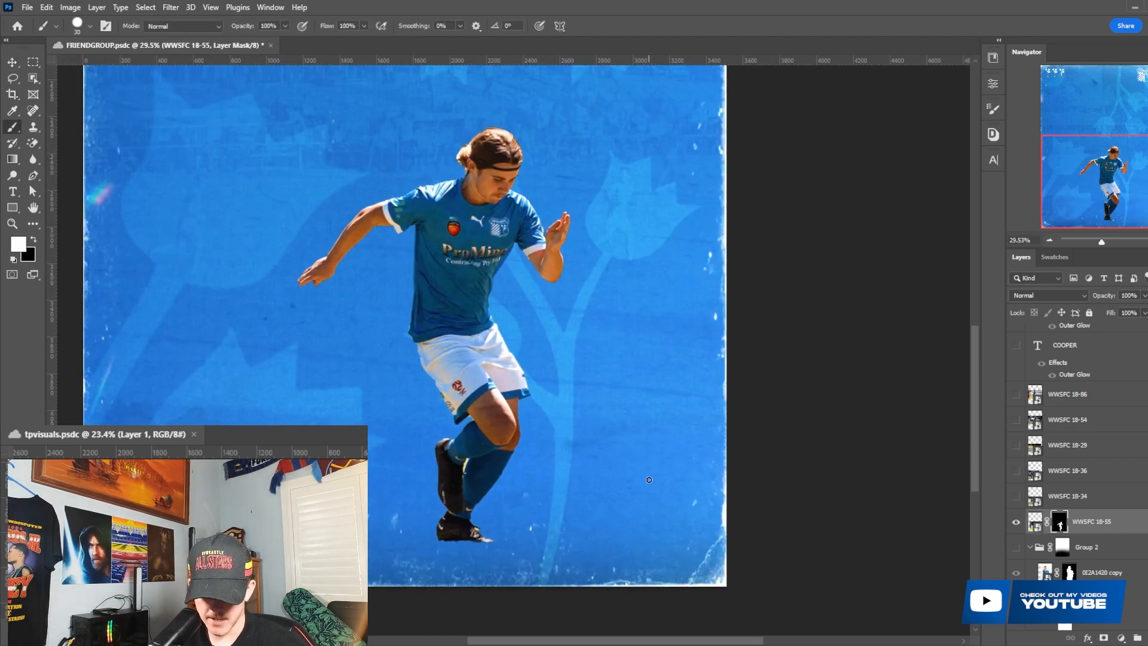
key(bracketright)
key(bracketright)
key(bracketright)
key(bracketright)
key(bracketright)
key(bracketright)
key(bracketright)
key(bracketright)
key(bracketright)
key(bracketright)
key(bracketright)
key(bracketright)
click(639, 499)
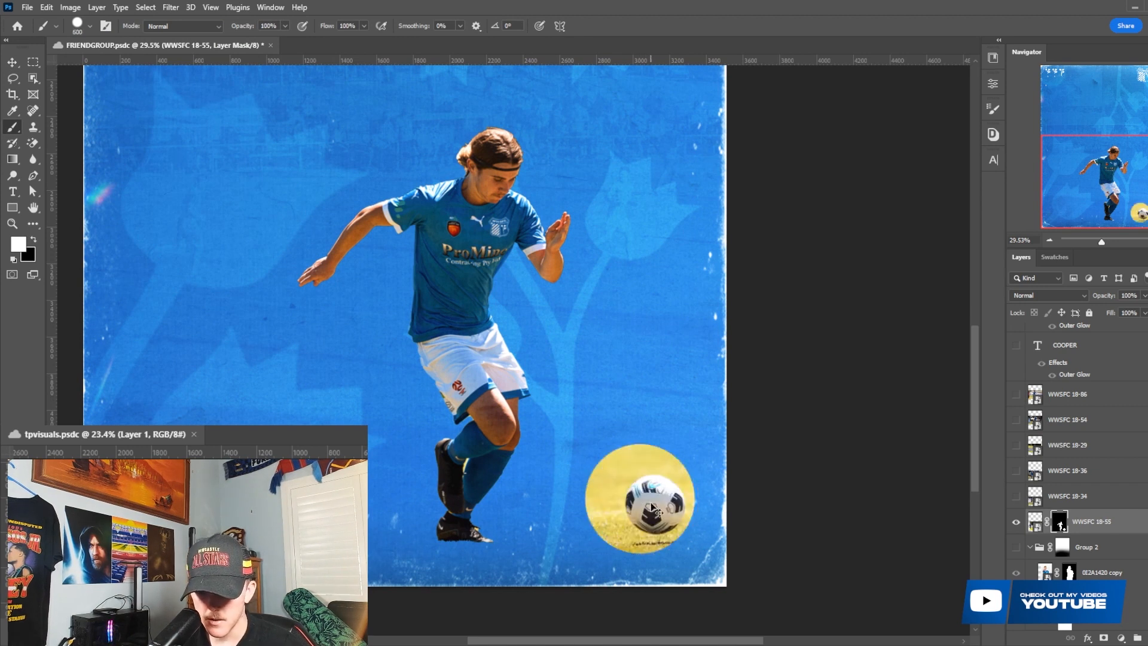
key(ctrl+z)
key(bracketleft)
key(bracketleft)
click(650, 511)
key(ctrl+z)
key(bracketleft)
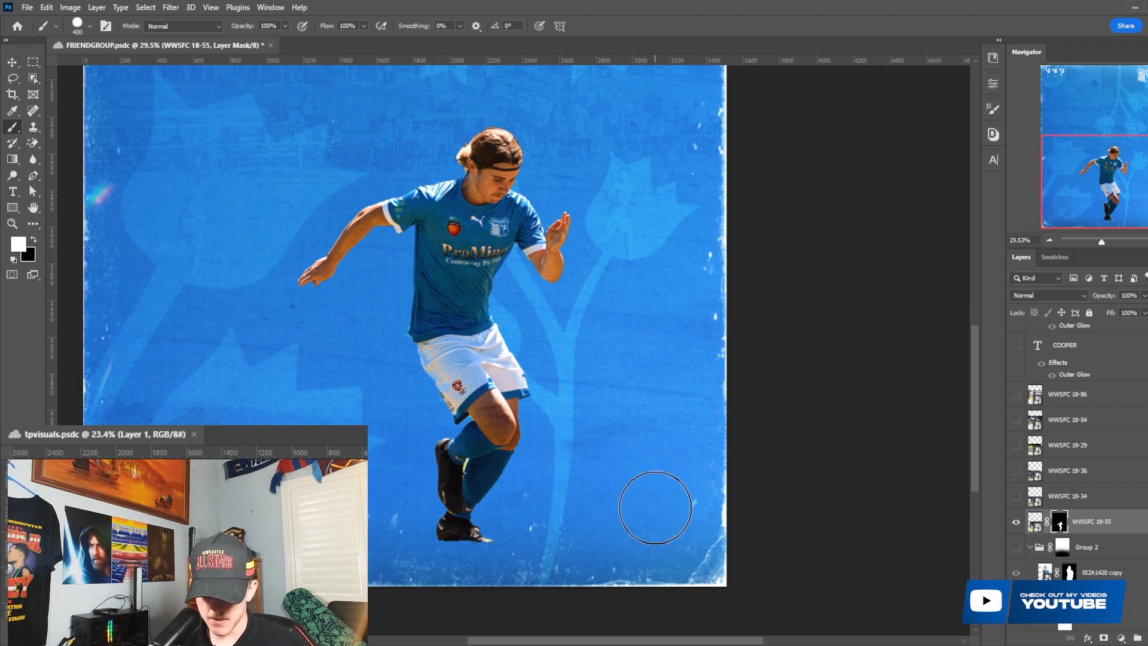
click(655, 506)
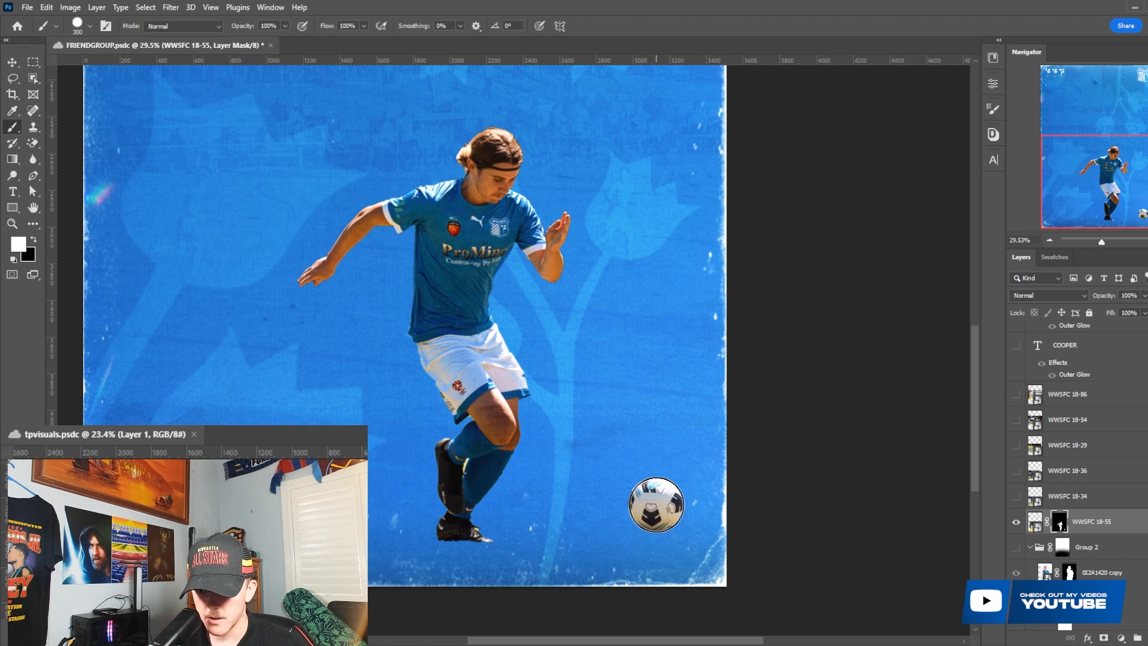
Mask out the ragged edge beneath the sole of the player's standing boot with a black brush.
scroll(491, 541, up, 3)
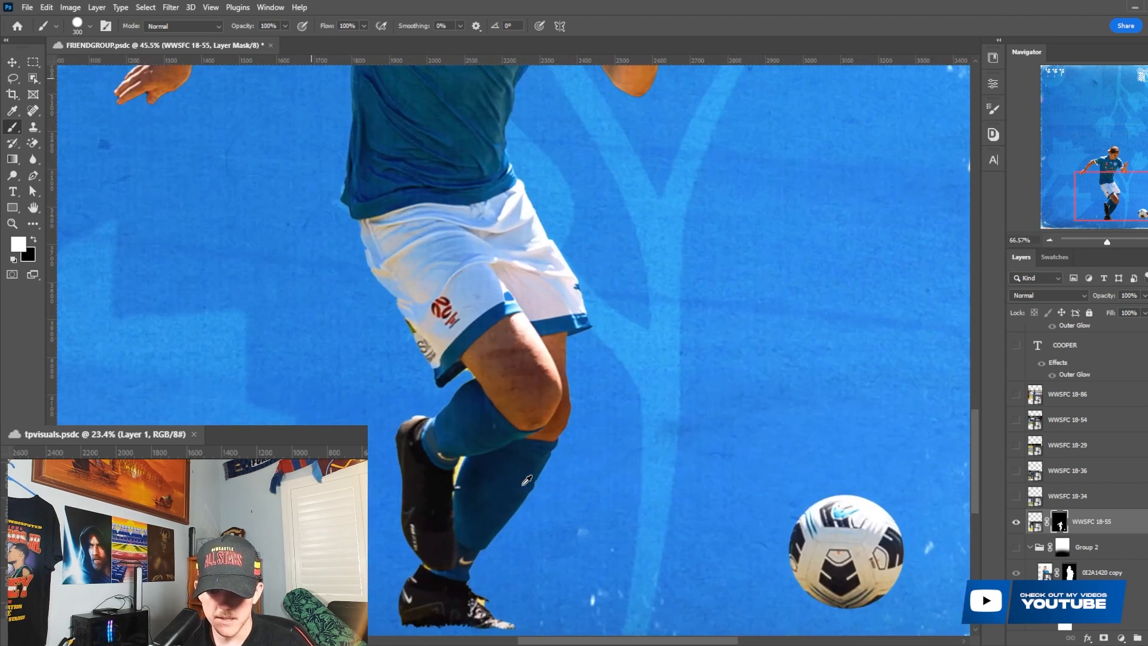
scroll(490, 540, up, 4)
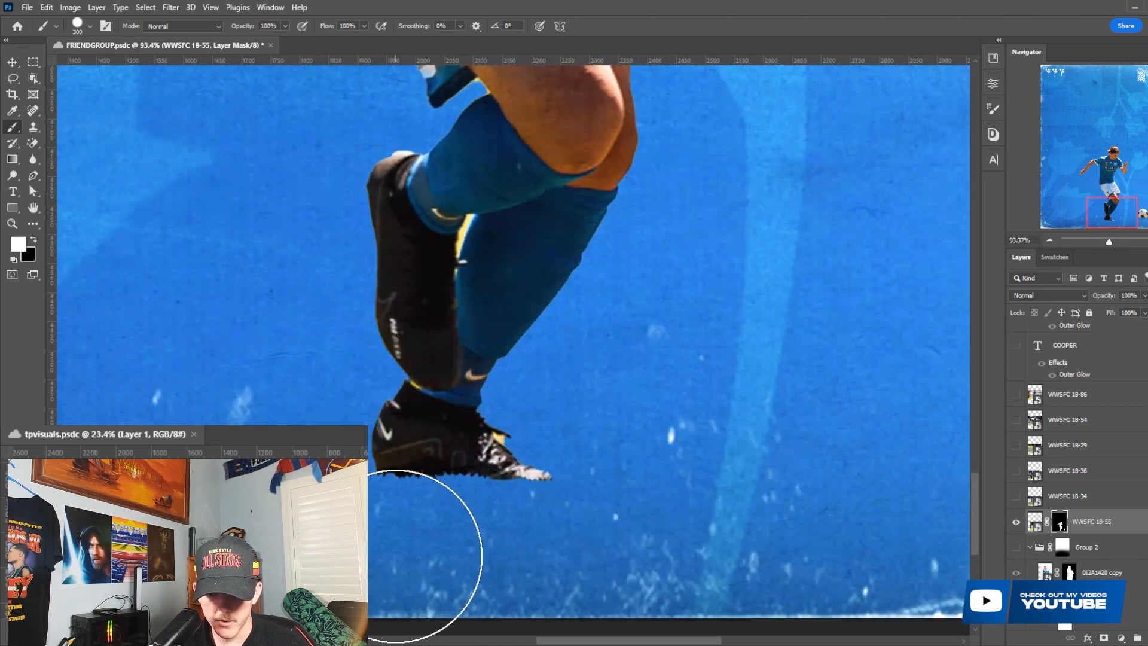
key(x)
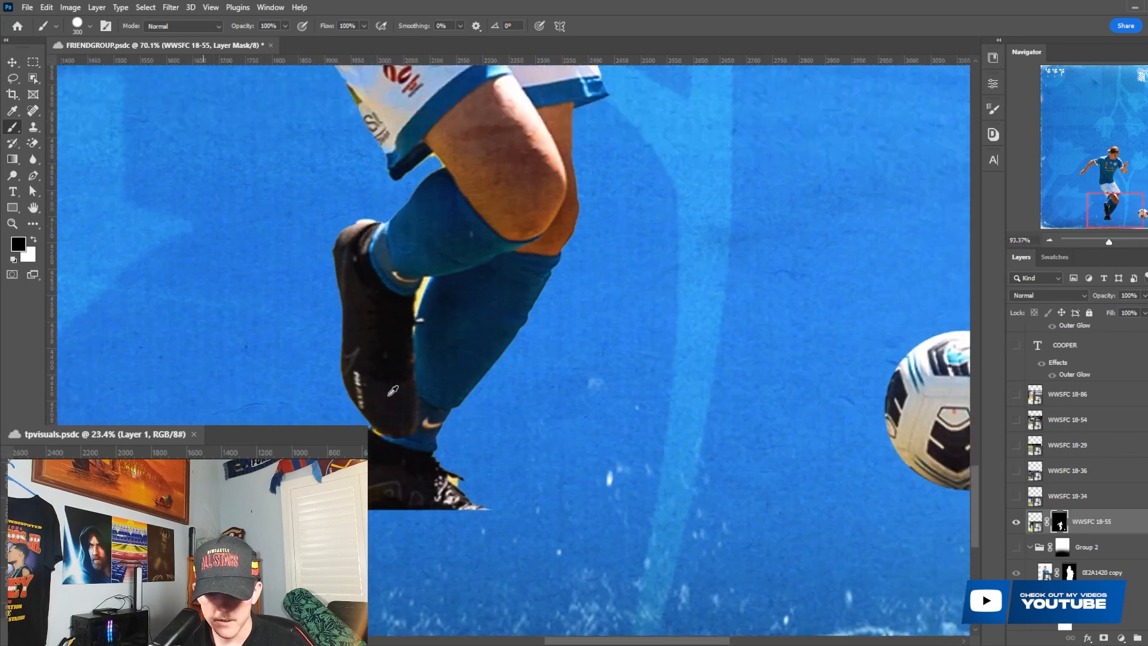
Mask out the pale patch above the raised boot and trim its outer edge with a black 50 px brush.
scroll(449, 239, up, 4)
scroll(449, 281, down, 3)
scroll(450, 281, up, 3)
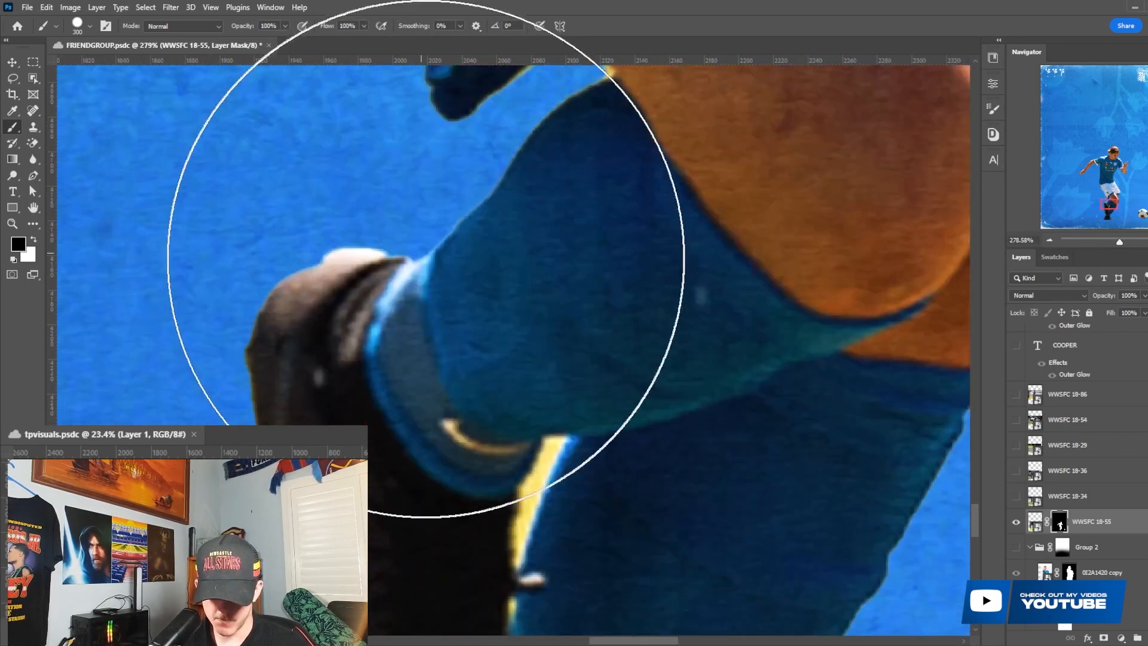
key(bracketright)
key(bracketleft)
key(bracketleft)
key(bracketleft)
key(bracketleft)
key(bracketleft)
key(bracketleft)
key(bracketleft)
key(bracketleft)
key(bracketleft)
key(bracketleft)
key(bracketleft)
key(bracketleft)
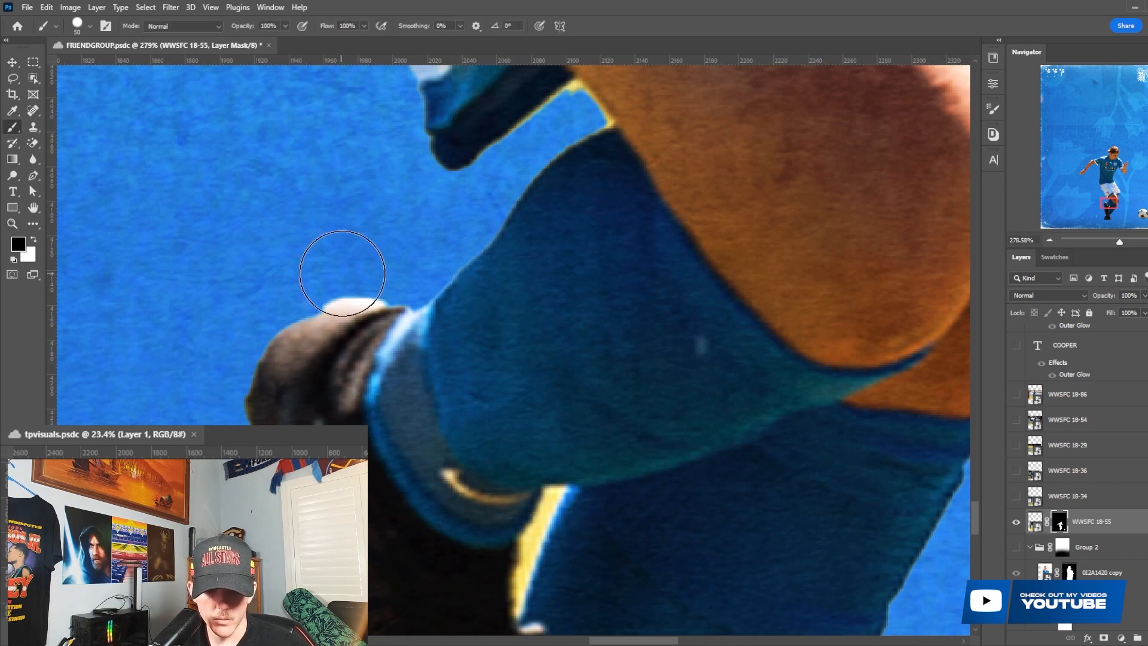
key(x)
click(305, 266)
key(x)
click(303, 269)
mouse_move(297, 278)
mouse_down()
mouse_move(403, 270)
mouse_move(339, 275)
mouse_move(248, 308)
mouse_move(209, 374)
mouse_up()
Mask out the yellow background gap between the raised boot and the standing leg's sock with a smaller black brush.
scroll(500, 467, down, 4)
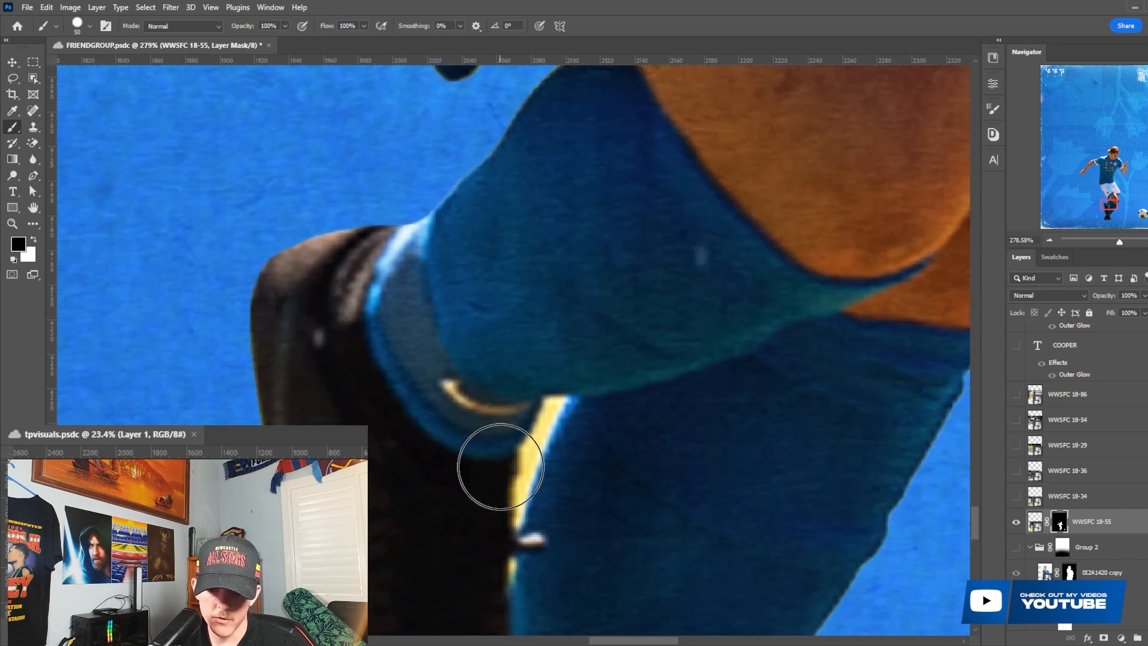
scroll(534, 431, up, 4)
key(bracketleft)
key(bracketleft)
key(bracketleft)
key(bracketleft)
key(bracketleft)
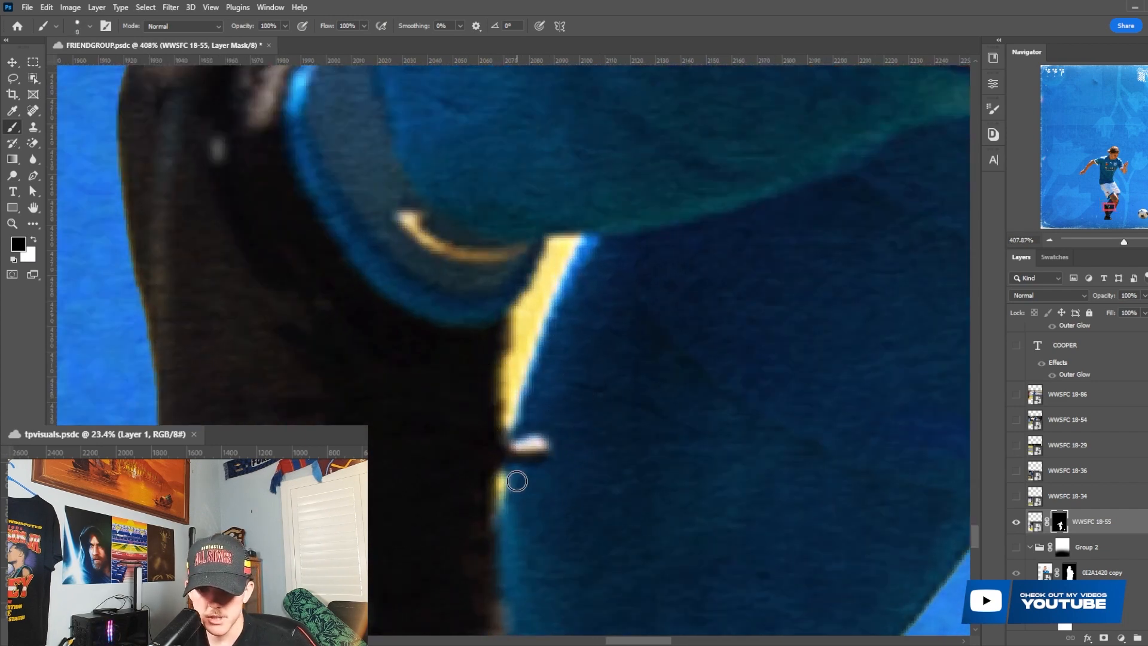
mouse_move(500, 503)
mouse_down()
mouse_move(541, 328)
mouse_move(578, 250)
mouse_move(505, 437)
mouse_move(502, 485)
mouse_move(538, 287)
mouse_move(537, 352)
mouse_move(549, 296)
mouse_move(525, 456)
mouse_move(581, 251)
mouse_up()
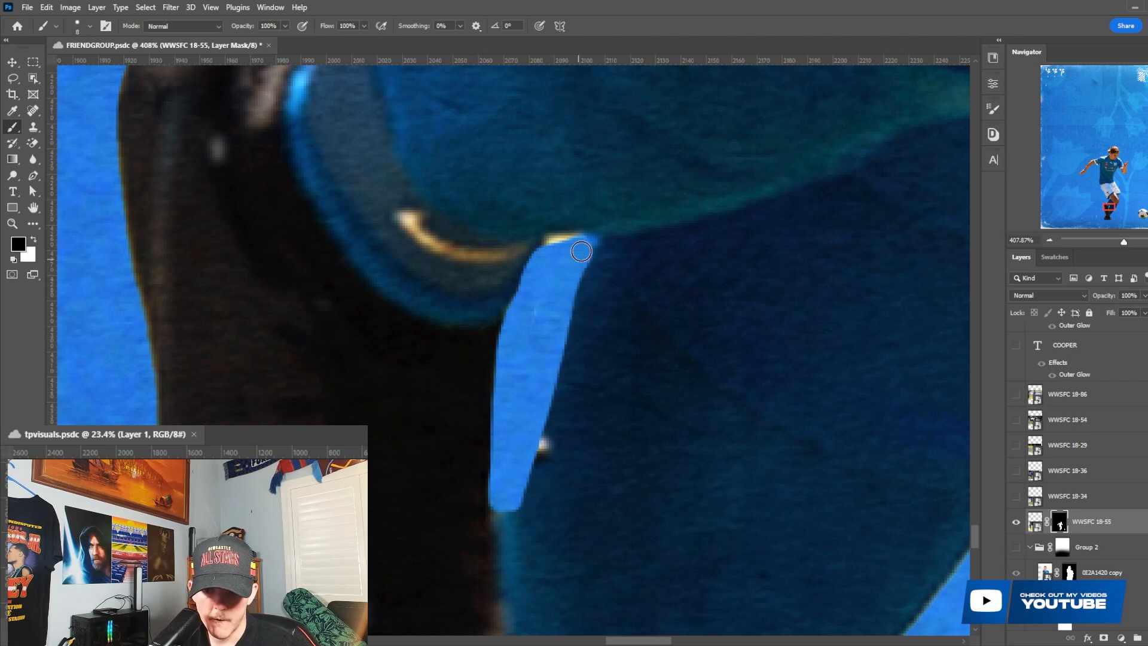
Mask out the yellow fringe around the shorts' hem and raised knee, and clean the shorts' back edge.
scroll(516, 382, down, 5)
drag(513, 179, 562, 412)
scroll(562, 417, up, 5)
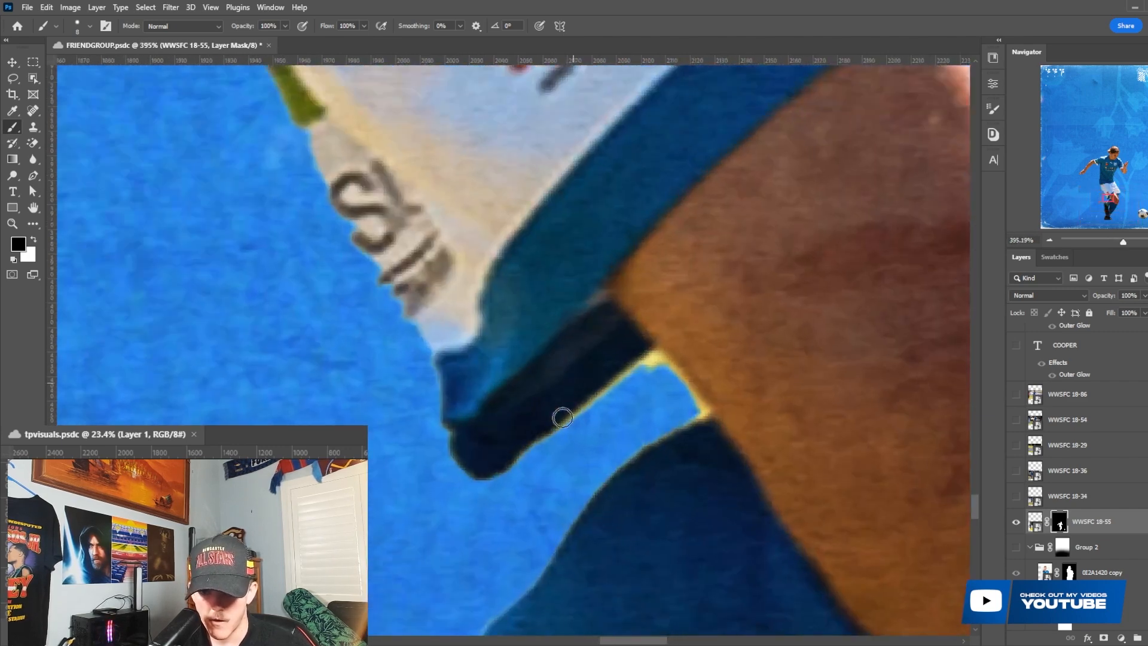
mouse_move(434, 417)
mouse_down()
mouse_move(496, 473)
mouse_move(617, 372)
mouse_move(661, 360)
mouse_move(694, 392)
mouse_move(698, 408)
mouse_move(546, 501)
mouse_up()
scroll(546, 500, down, 4)
scroll(410, 342, up, 4)
mouse_move(600, 610)
mouse_down()
mouse_move(550, 475)
mouse_move(391, 215)
mouse_up()
scroll(374, 215, up, 2)
drag(344, 158, 550, 604)
scroll(550, 604, down, 5)
scroll(598, 538, down, 2)
scroll(705, 500, up, 3)
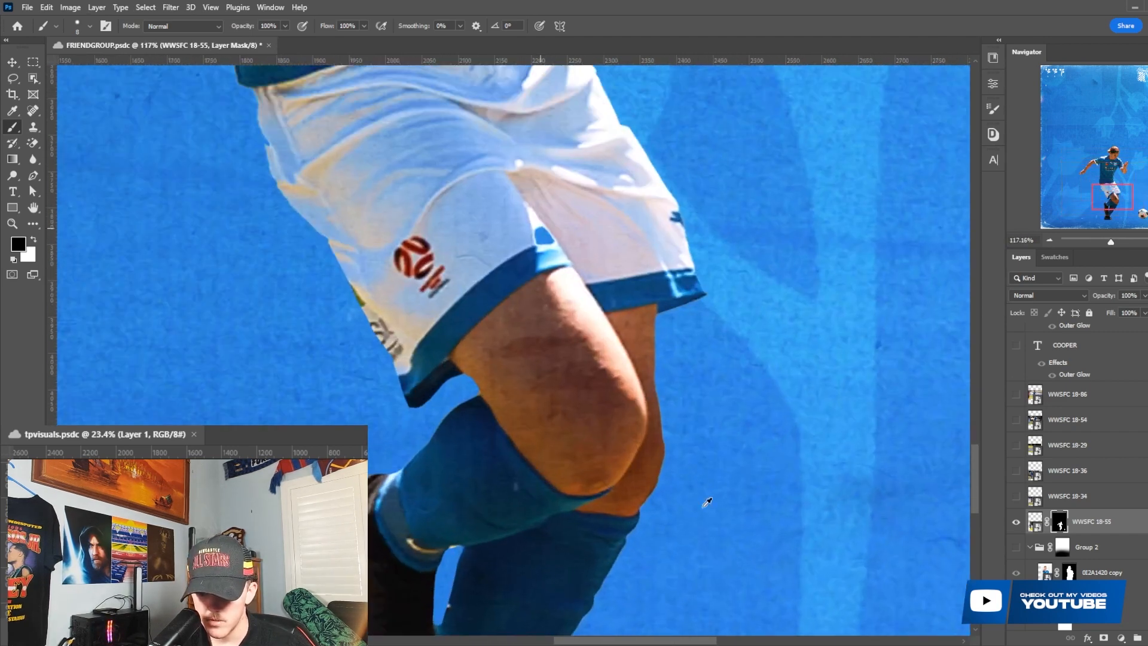
scroll(692, 300, up, 2)
scroll(693, 300, down, 5)
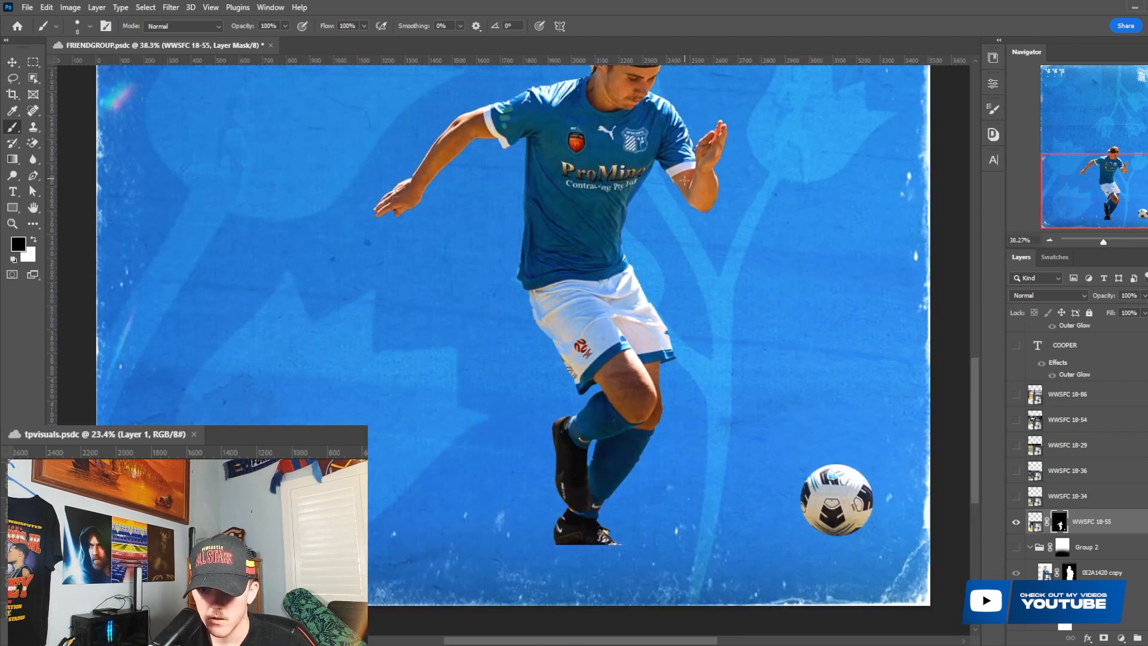
Mask out the stray hairs along the crown and back of the player's head for a smooth outline.
scroll(669, 196, up, 8)
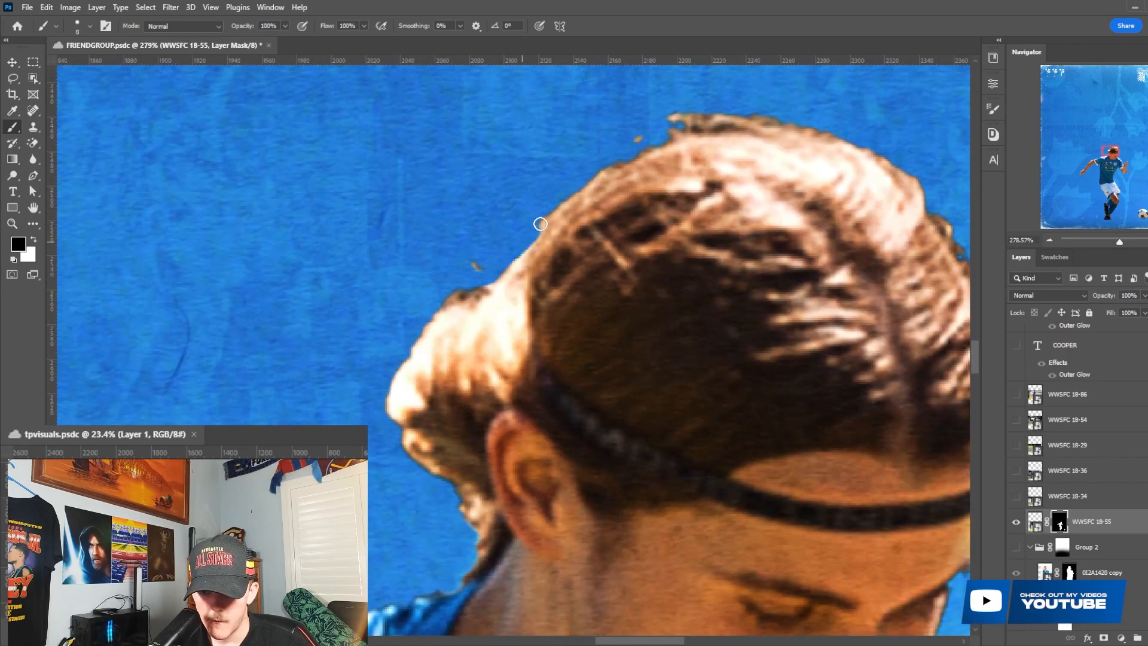
drag(540, 223, 636, 154)
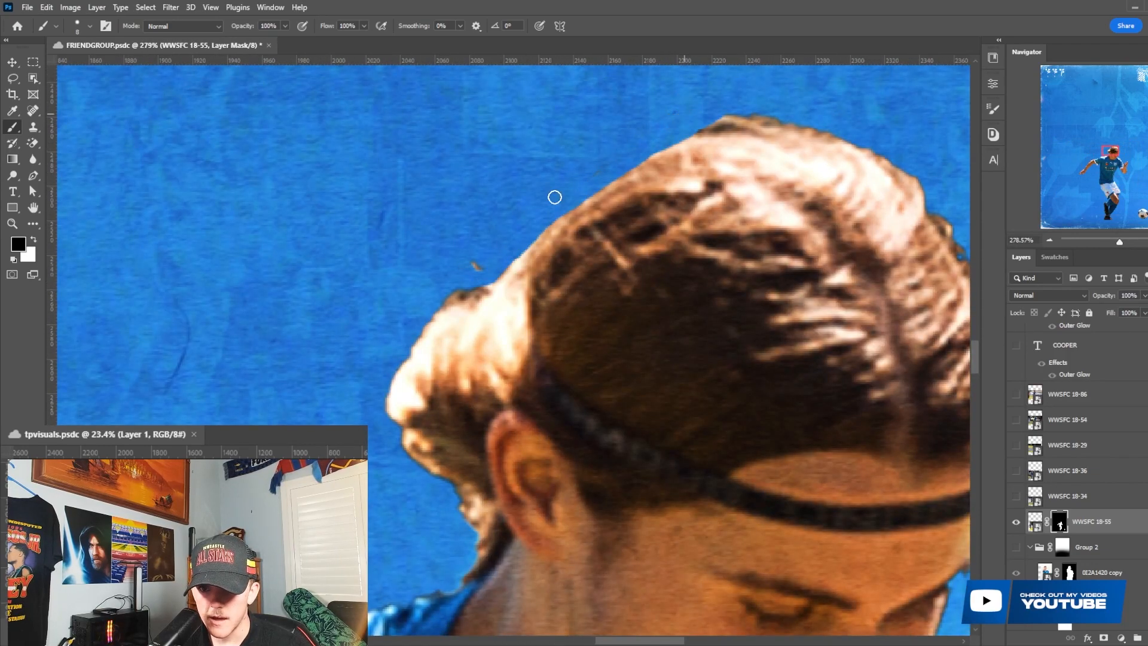
mouse_move(468, 279)
mouse_down()
mouse_move(431, 308)
mouse_move(386, 390)
mouse_move(418, 502)
mouse_up()
scroll(418, 502, down, 4)
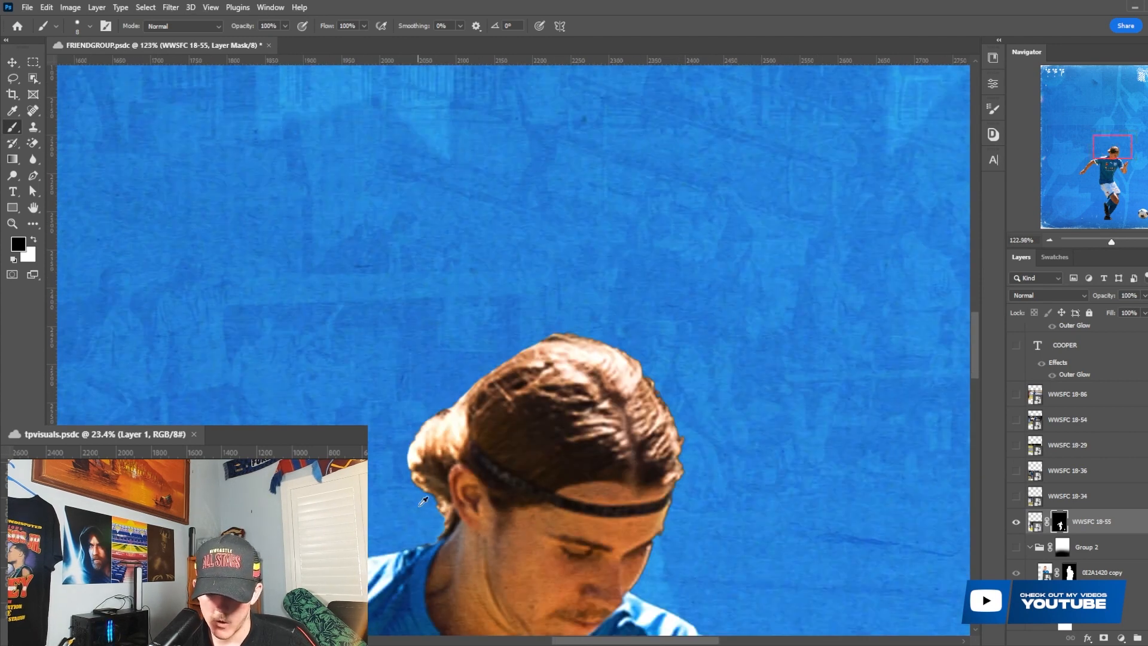
Trim the mask along the player's face, the front of the headband and the front and top of the hair.
scroll(541, 530, up, 5)
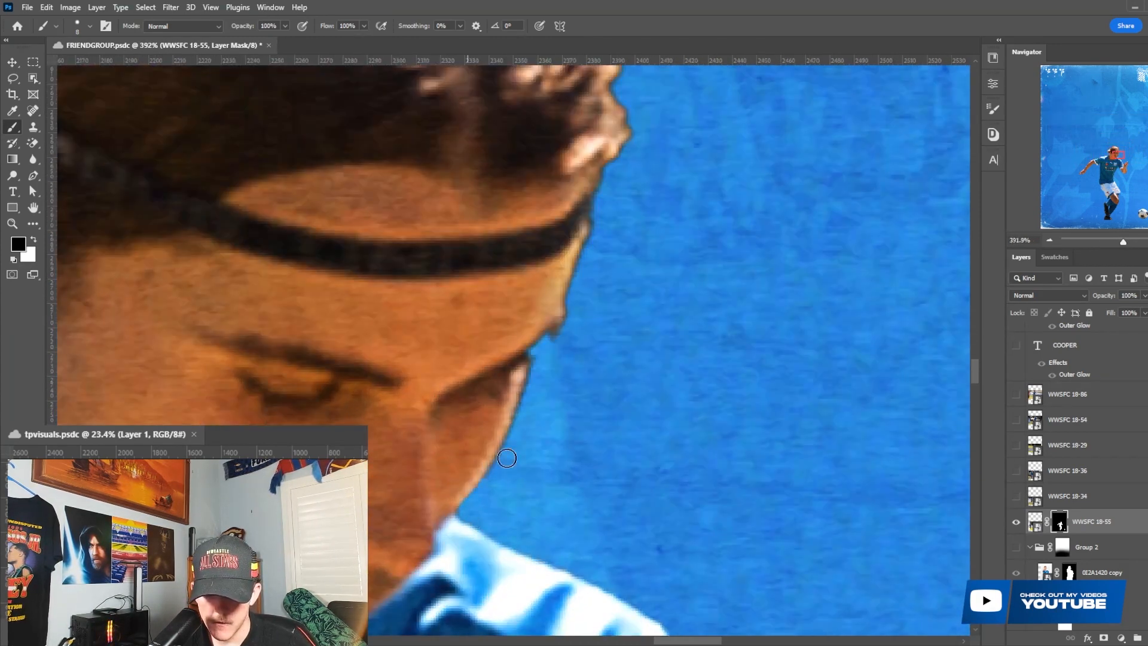
mouse_move(506, 458)
mouse_down()
mouse_move(621, 154)
mouse_move(636, 169)
mouse_move(625, 359)
mouse_move(628, 186)
mouse_up()
scroll(628, 186, up, 5)
drag(627, 506, 518, 263)
mouse_move(610, 415)
mouse_down()
mouse_move(462, 207)
mouse_move(376, 156)
mouse_move(281, 125)
mouse_move(187, 133)
mouse_up()
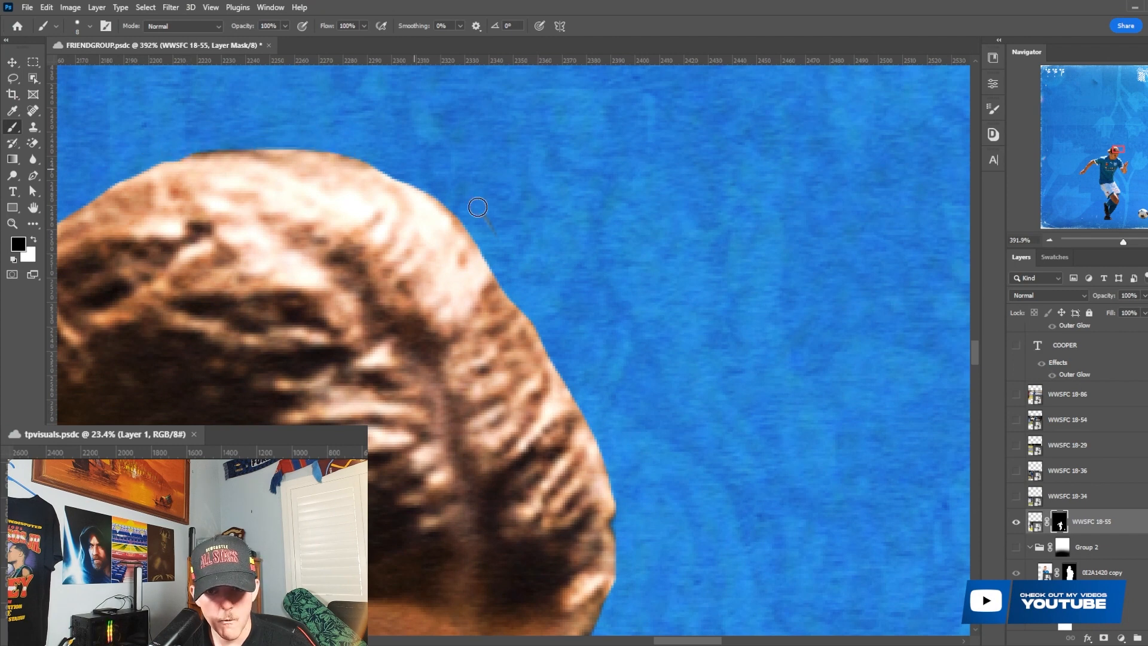
scroll(550, 325, down, 6)
scroll(580, 399, down, 3)
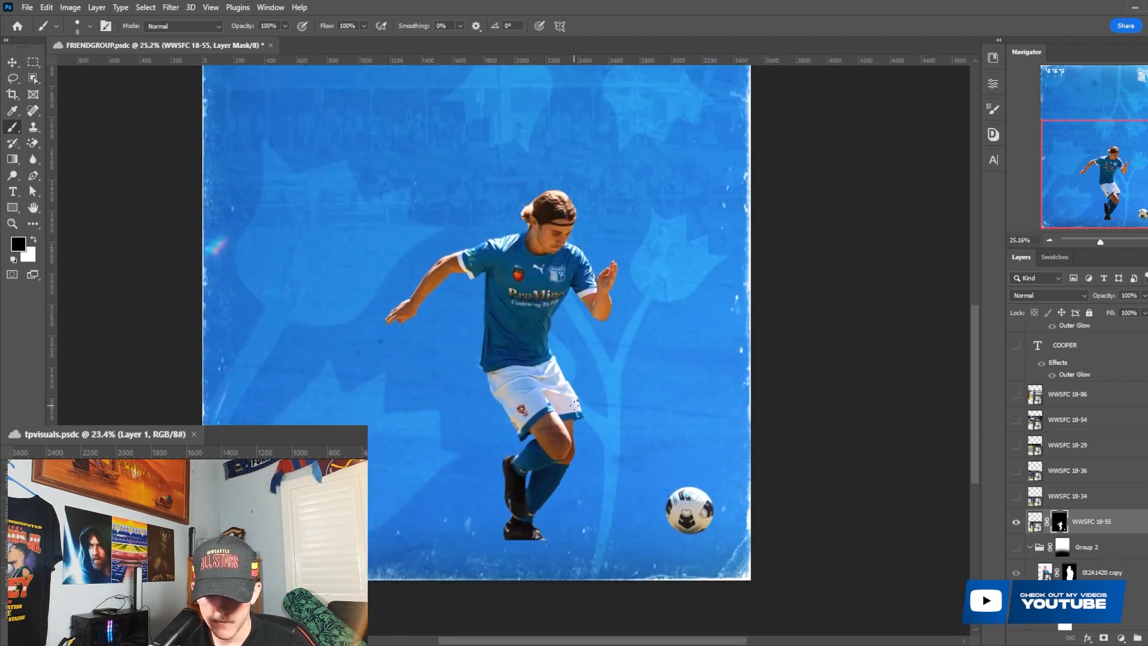
scroll(588, 505, up, 3)
scroll(588, 501, down, 3)
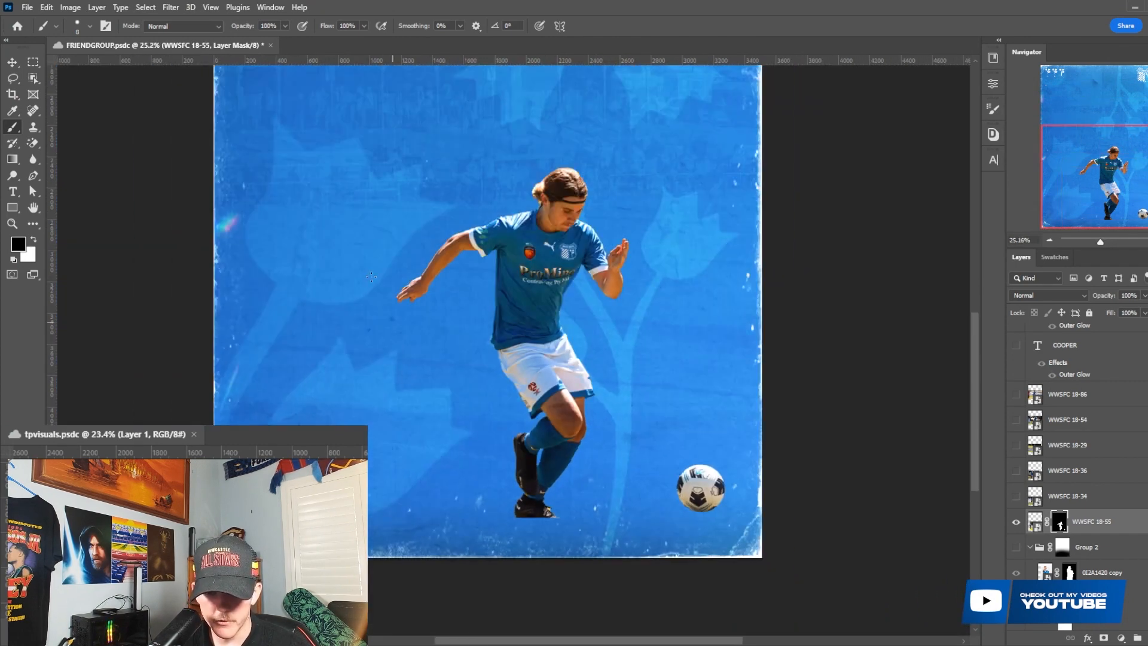
Contract the WWSFC 18-55 layer mask with the Minimum filter at a 1 pixel radius, preserving squareness.
click(174, 8)
mouse_move(282, 272)
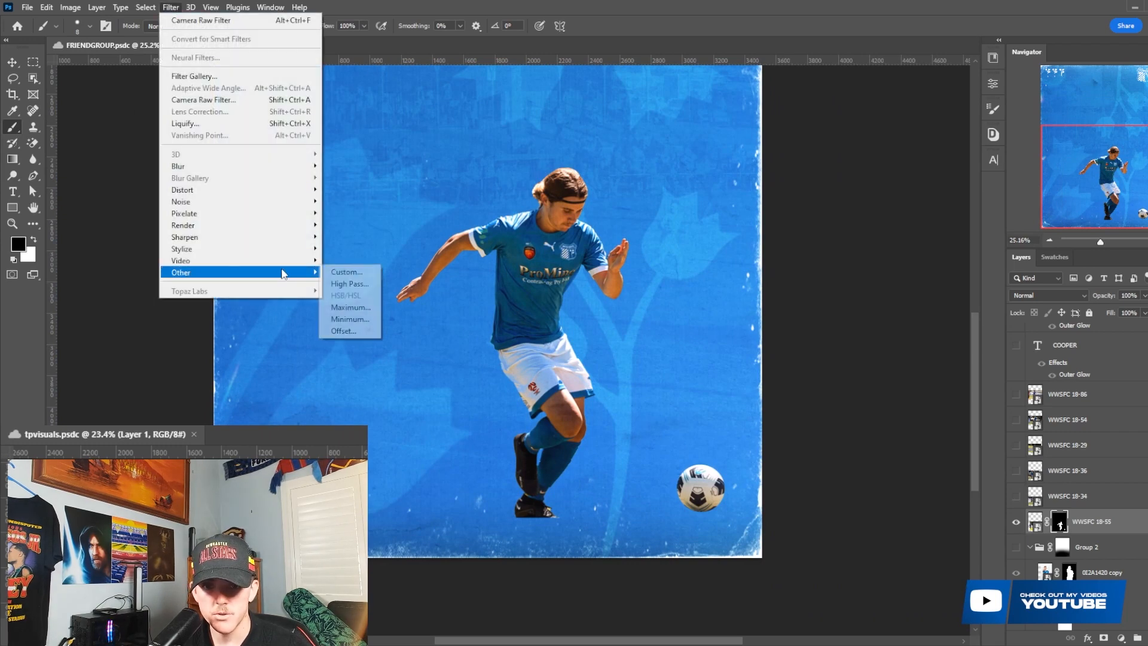
click(350, 320)
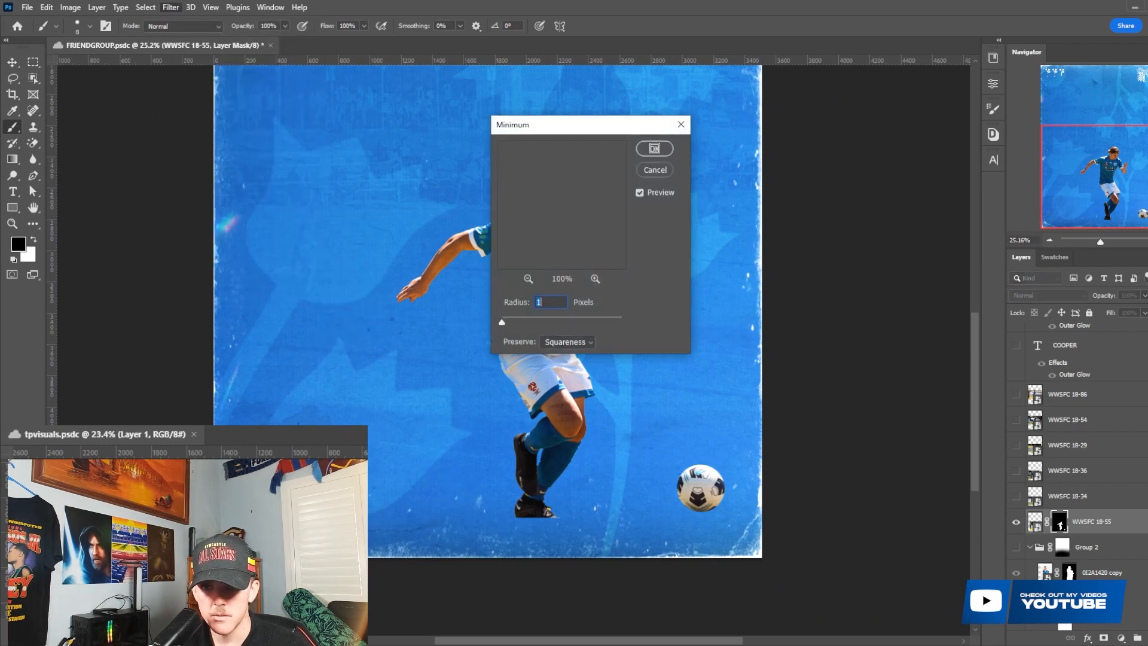
click(655, 149)
Move the Outer Glow effect from the 0I2A1420 copy layer onto the WWSFC 18-55 layer.
scroll(1102, 523, down, 3)
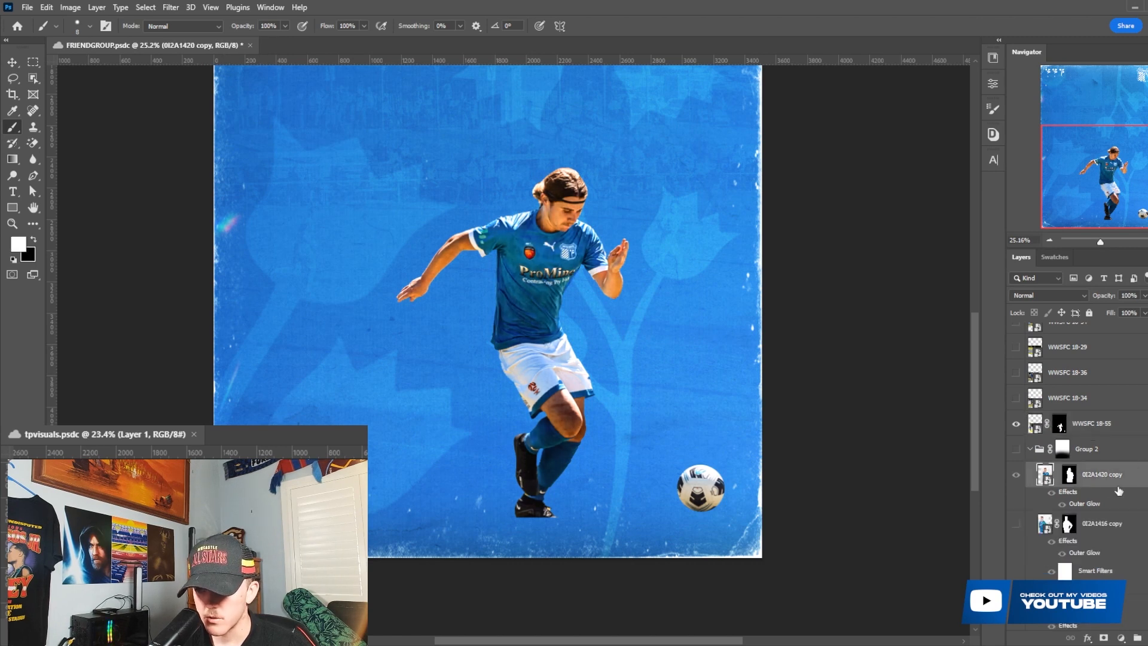
drag(1118, 490, 1100, 434)
Apply a Camera Raw Filter to the WWSFC 18-55 photo with exposure +0.55, contrast +28, texture +19 and clarity +42.
click(1109, 439)
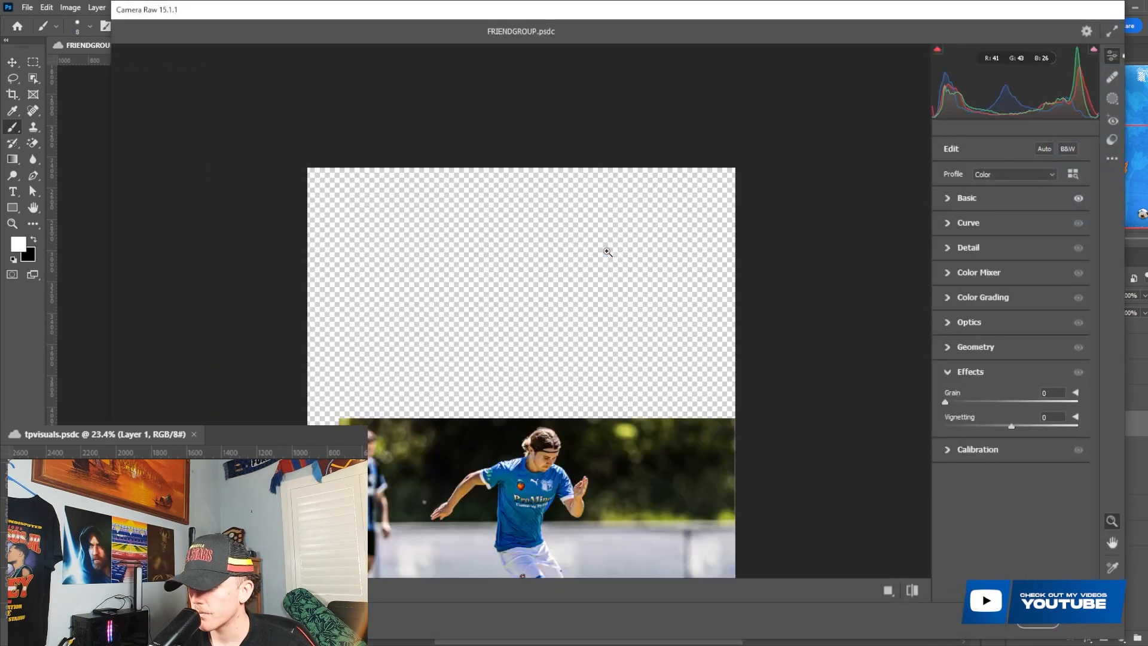
scroll(918, 242, down, 5)
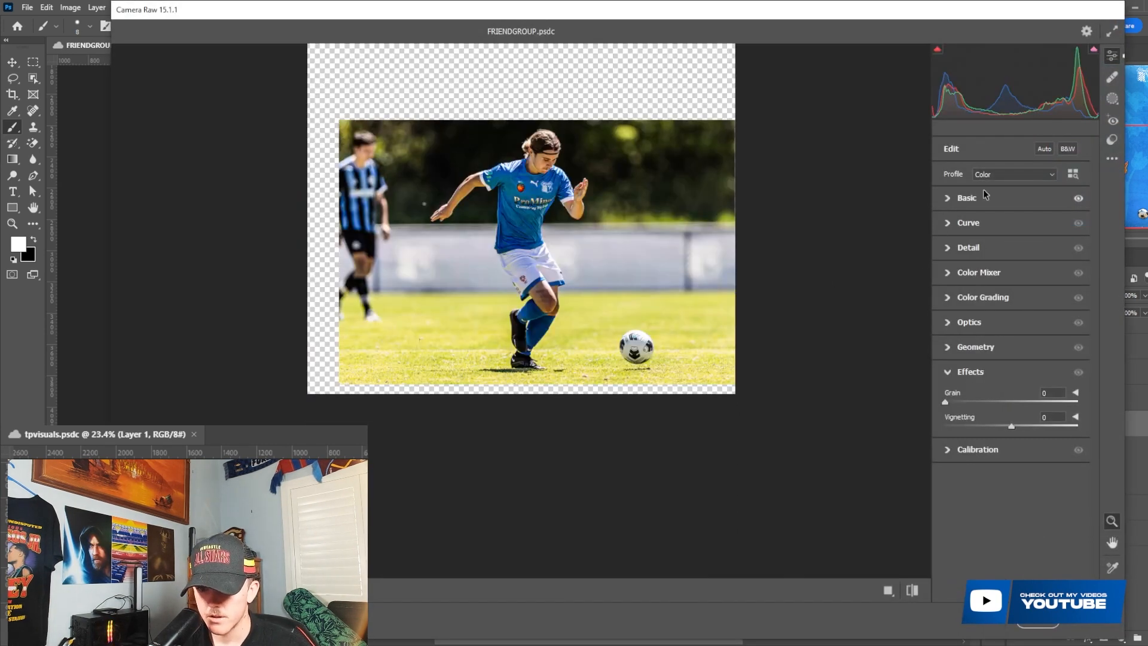
click(1014, 205)
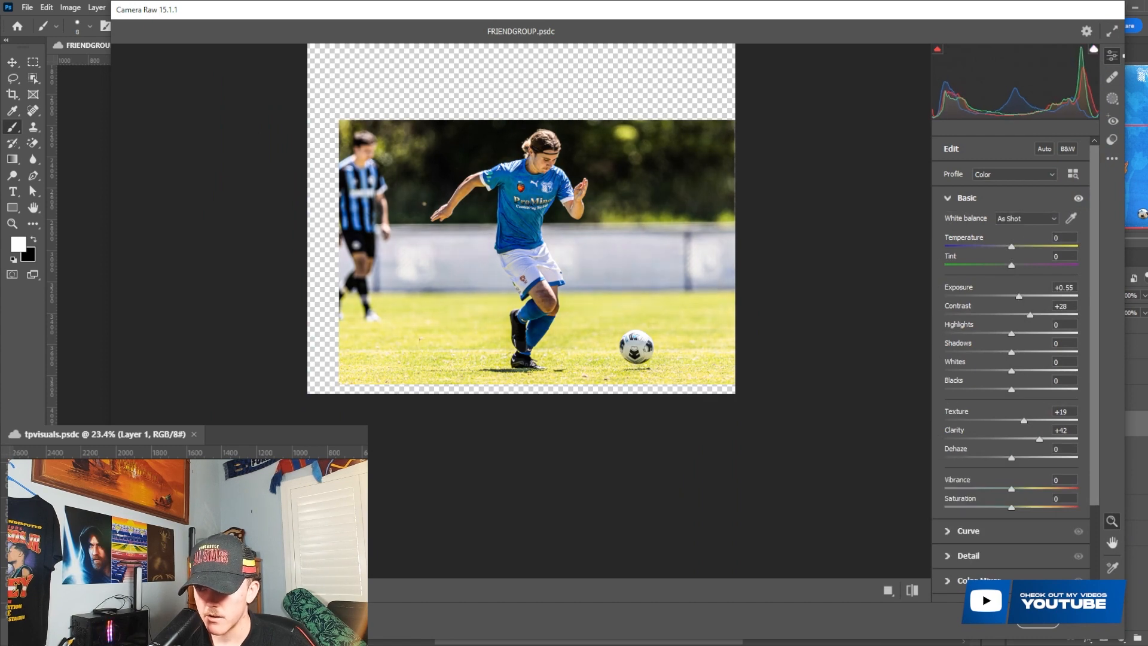
key(Return)
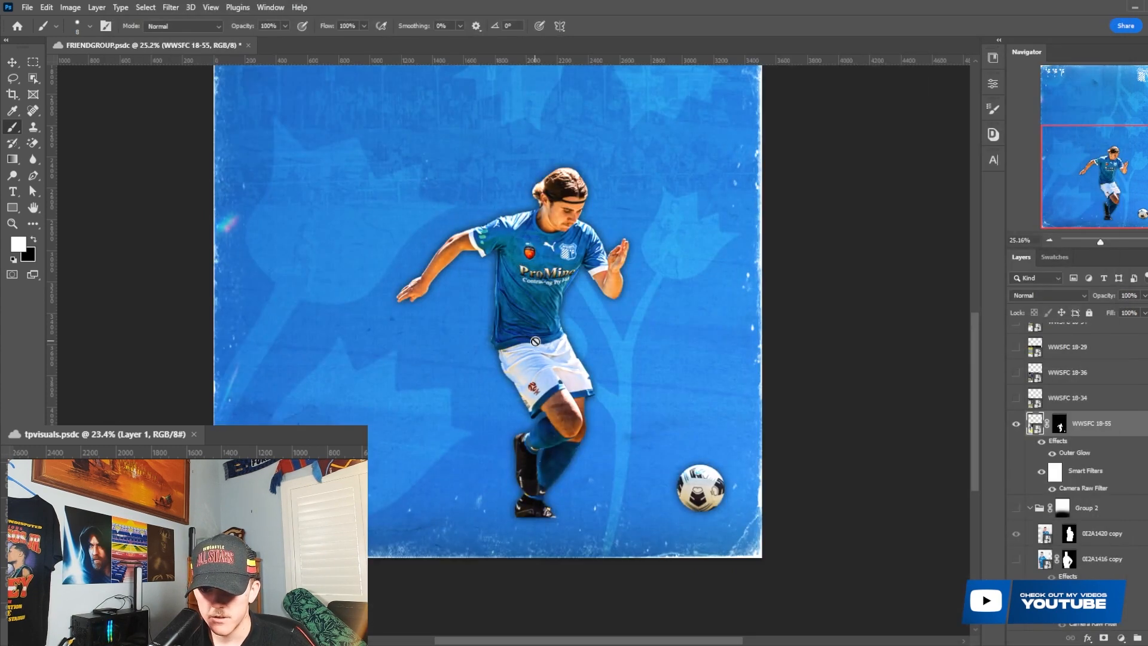
Show the WWSFC 18-34 photo layer.
scroll(540, 336, up, 1)
scroll(540, 336, down, 2)
scroll(428, 340, up, 1)
click(1015, 402)
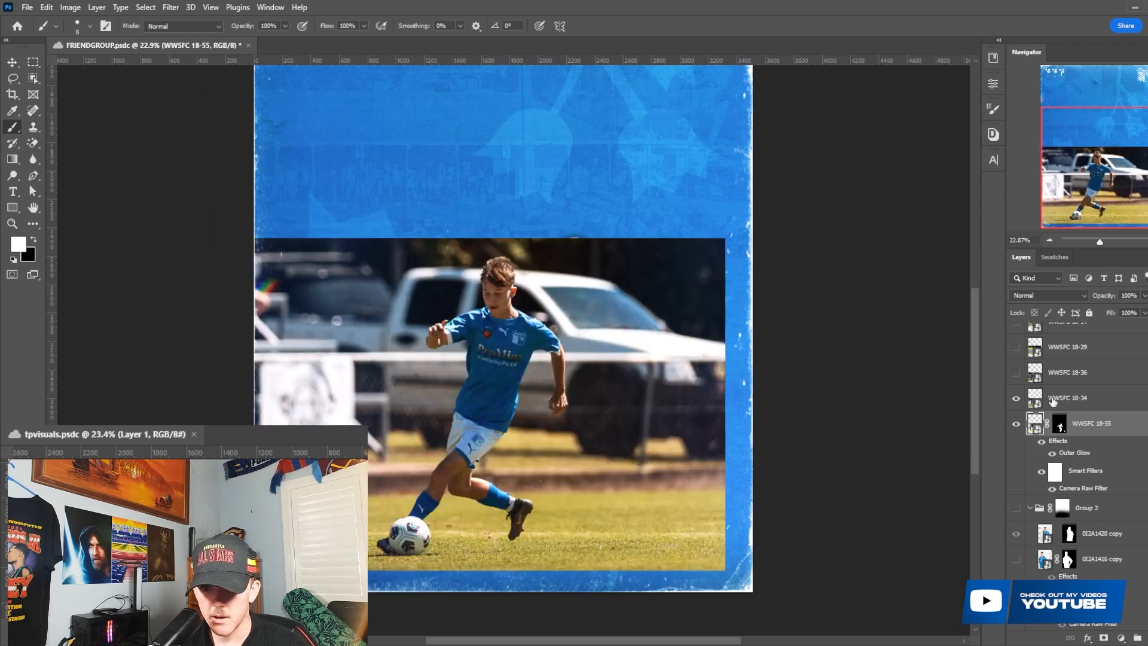
Select the player subject in the WWSFC 18-34 layer and mask out the photo background.
click(1067, 397)
key(v)
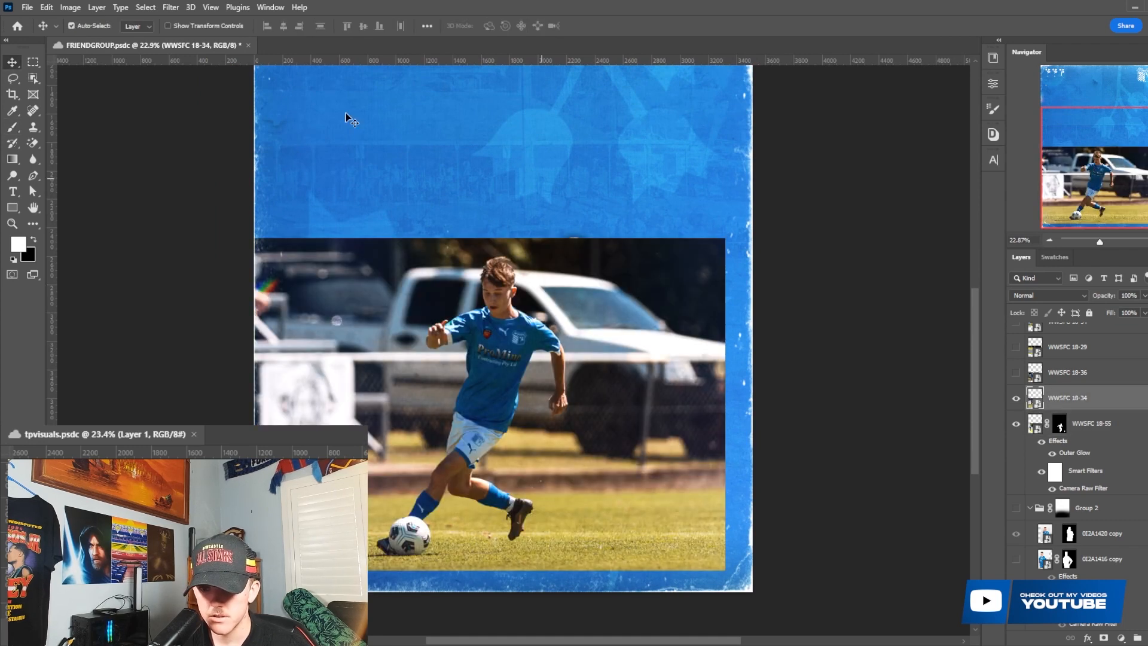
click(146, 7)
click(157, 149)
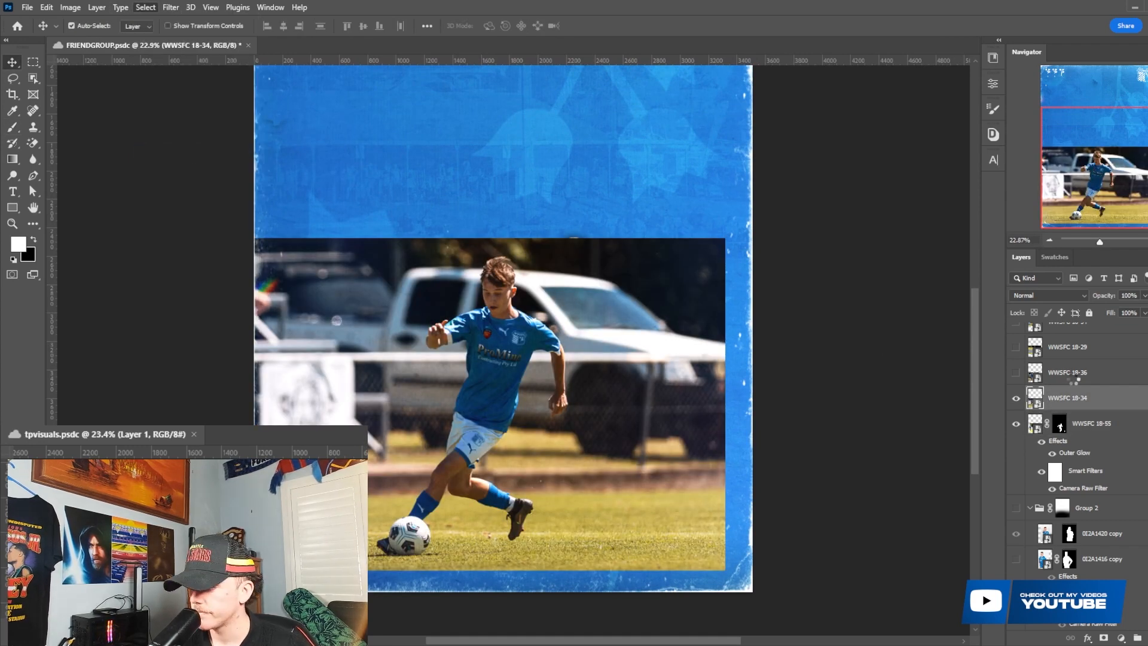
click(1103, 638)
Move the WWSFC 18-34 player in front of the WWSFC 18-55 player, scale him to about 104%, and space the two players slightly apart.
drag(514, 332, 493, 326)
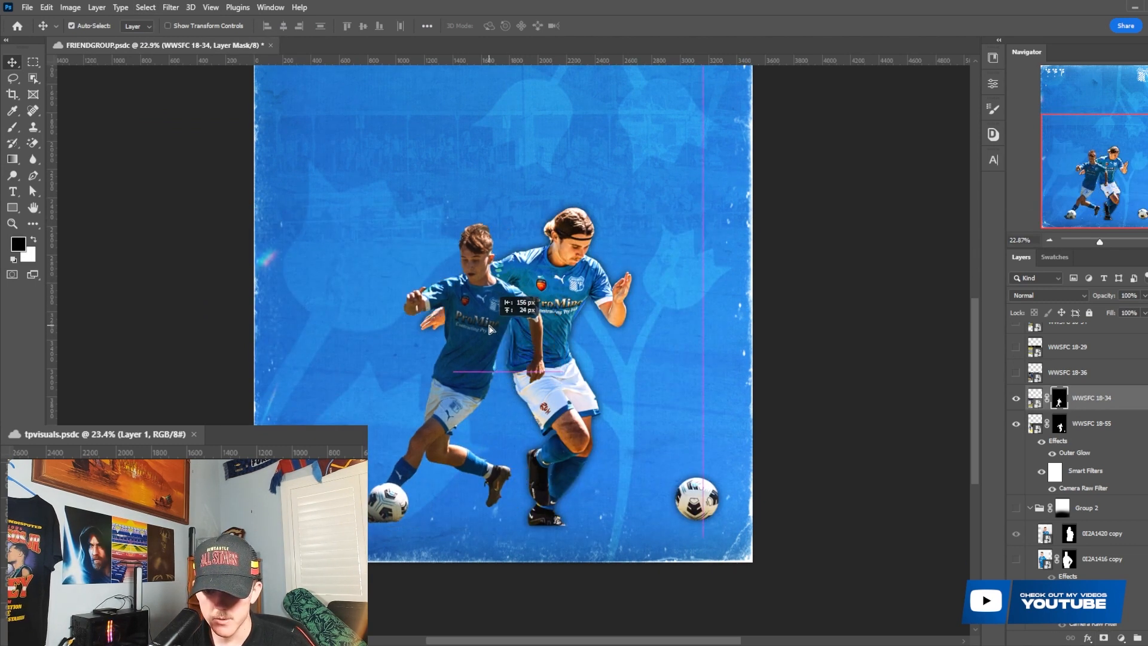
key(ctrl+t)
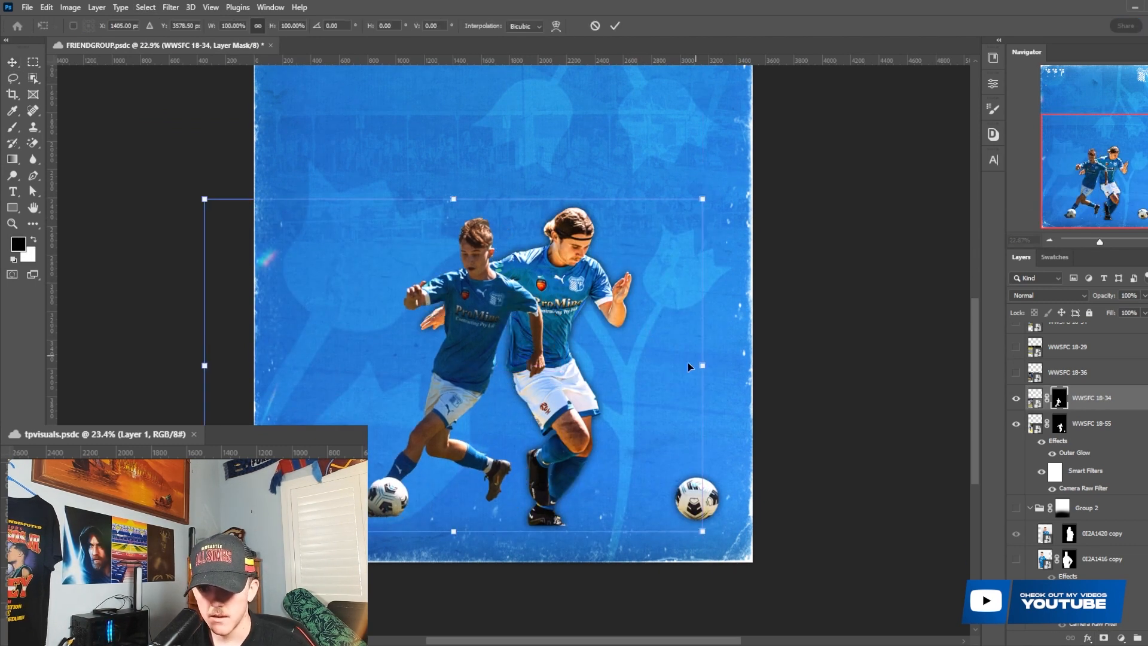
drag(703, 365, 724, 366)
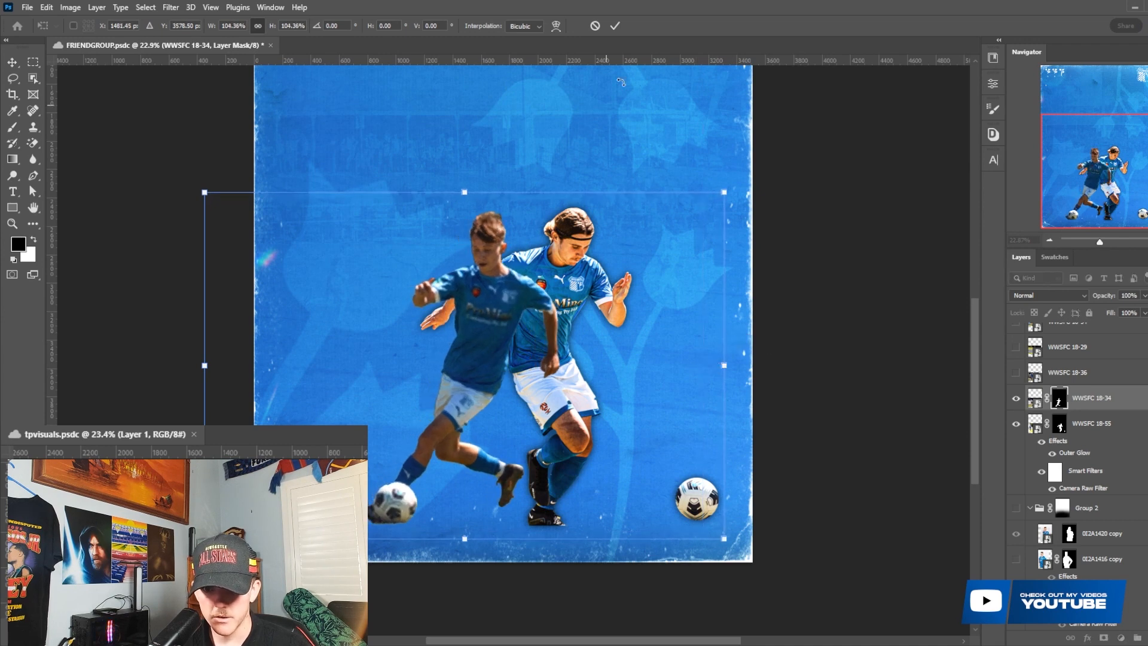
click(614, 26)
scroll(438, 378, up, 1)
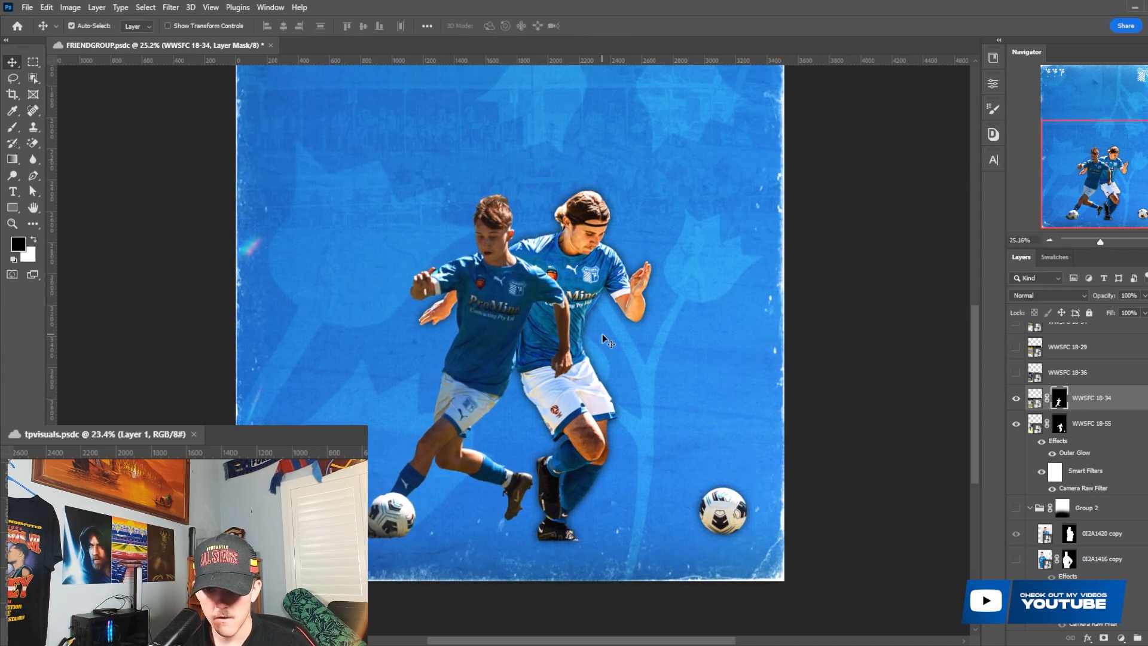
mouse_move(601, 334)
mouse_down()
mouse_move(615, 334)
mouse_move(594, 315)
mouse_move(613, 316)
mouse_up()
key(ctrl+z)
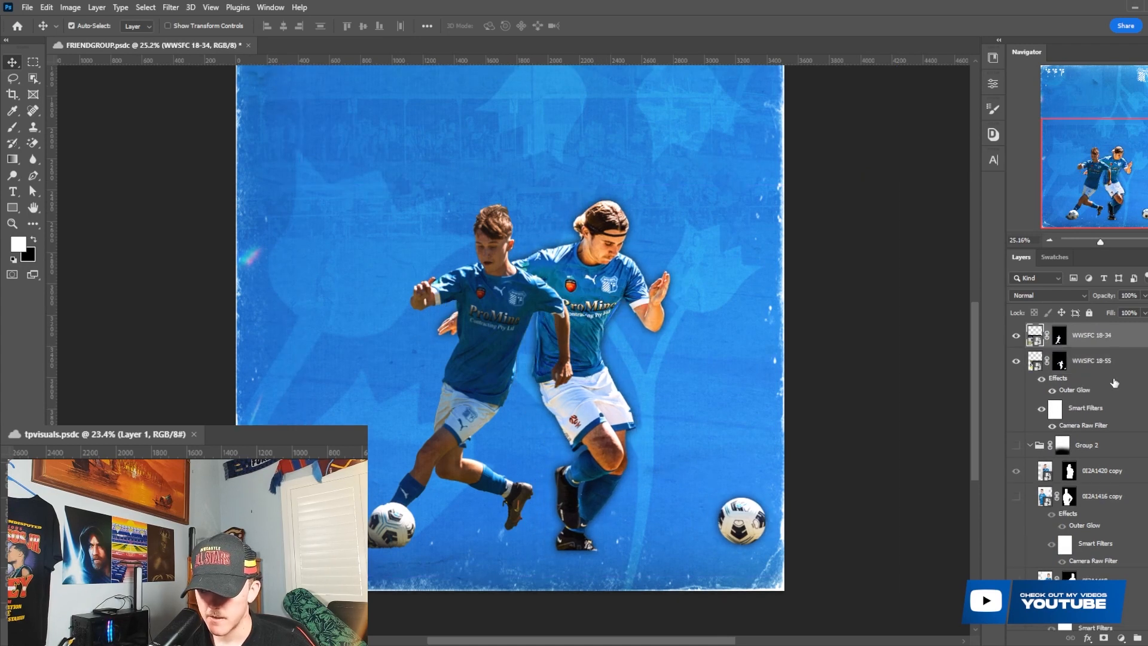
Duplicate the WWSFC 18-55 layer, move its Outer Glow and Camera Raw Filter onto the WWSFC 18-34 layer, and delete the duplicate.
click(1112, 380)
key(ctrl+j)
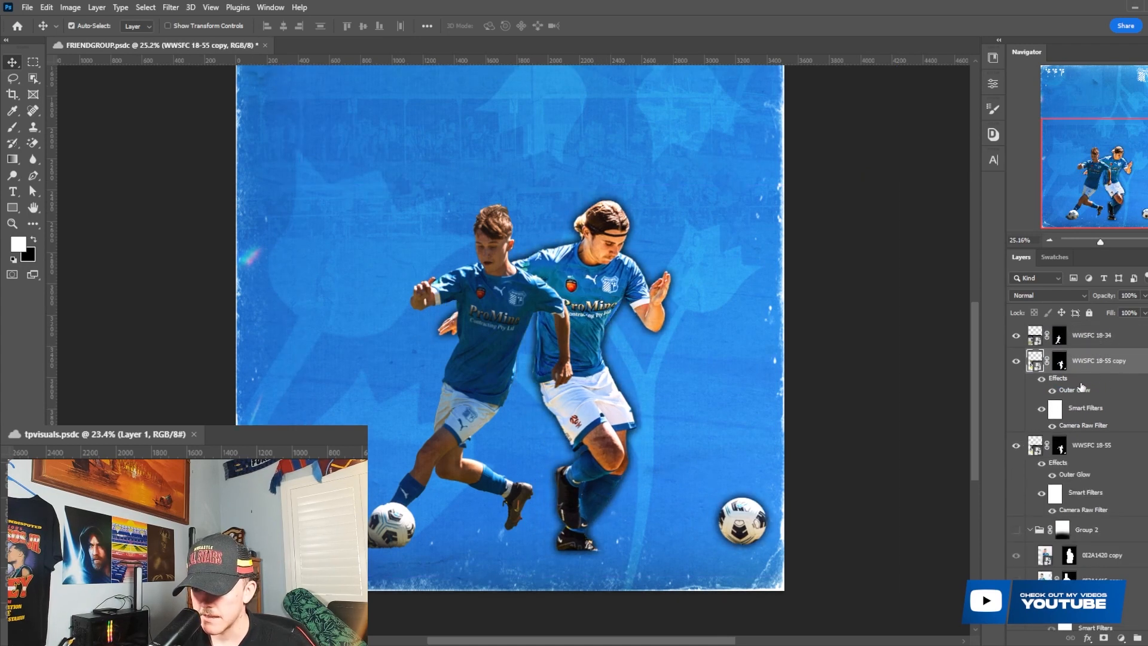
drag(1082, 387, 1124, 352)
key(Delete)
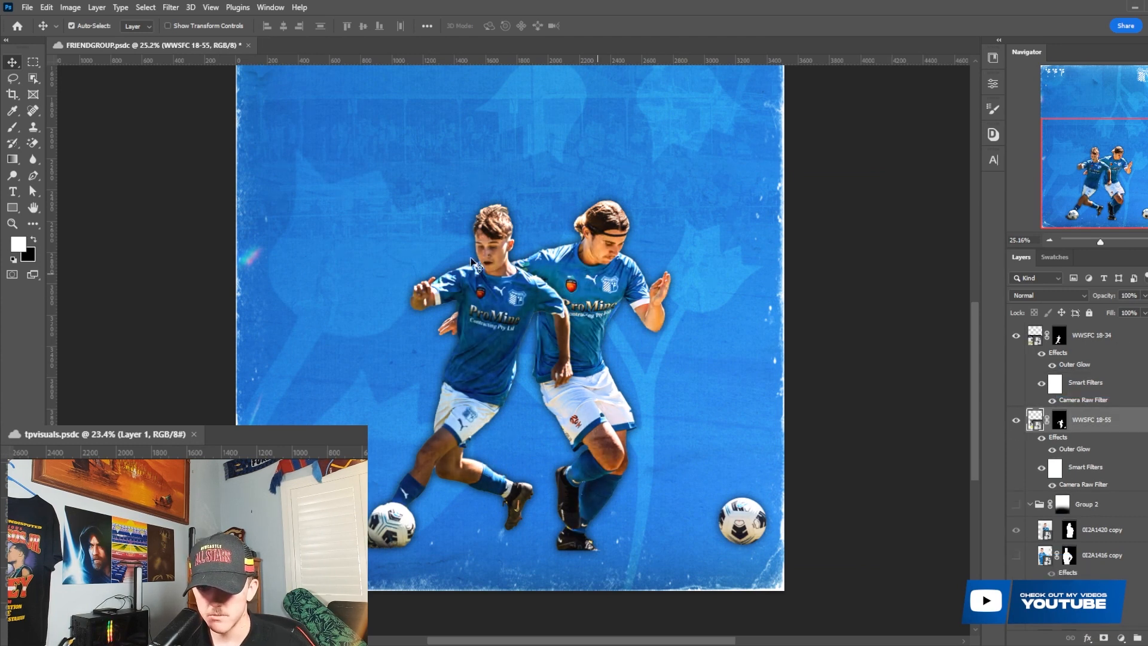
Restore the full football on the WWSFC 18-34 layer mask using a 300 px white brush.
scroll(477, 269, down, 6)
scroll(344, 287, up, 5)
scroll(345, 289, down, 3)
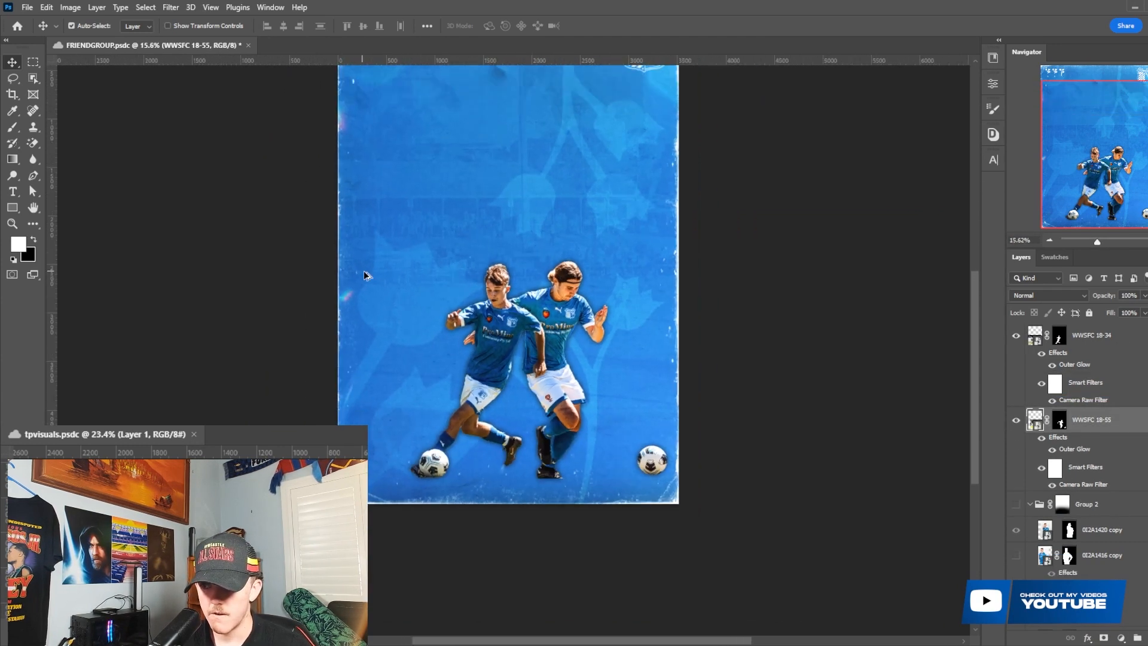
scroll(368, 274, up, 3)
scroll(597, 445, up, 5)
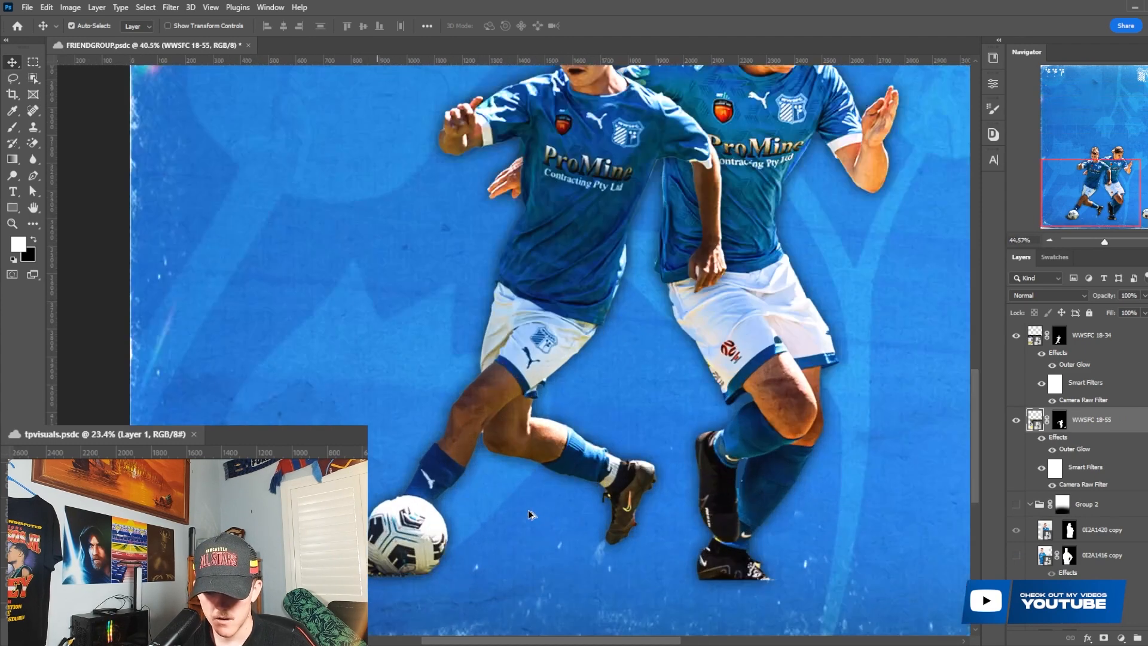
click(579, 456)
click(1059, 336)
key(x)
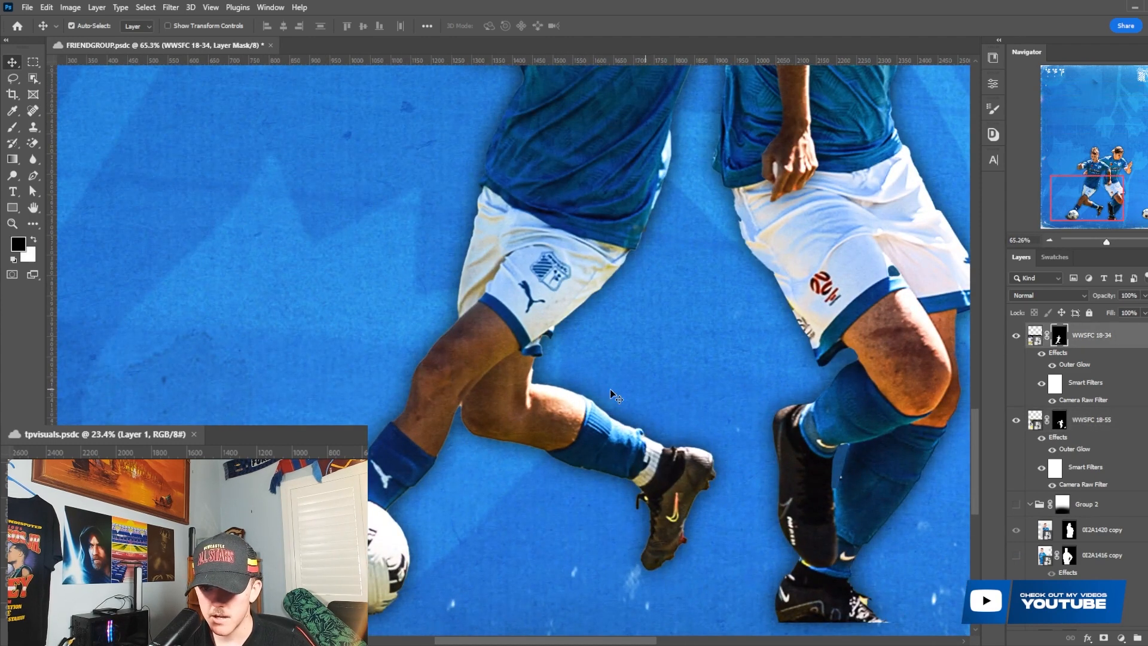
scroll(587, 400, down, 3)
key(b)
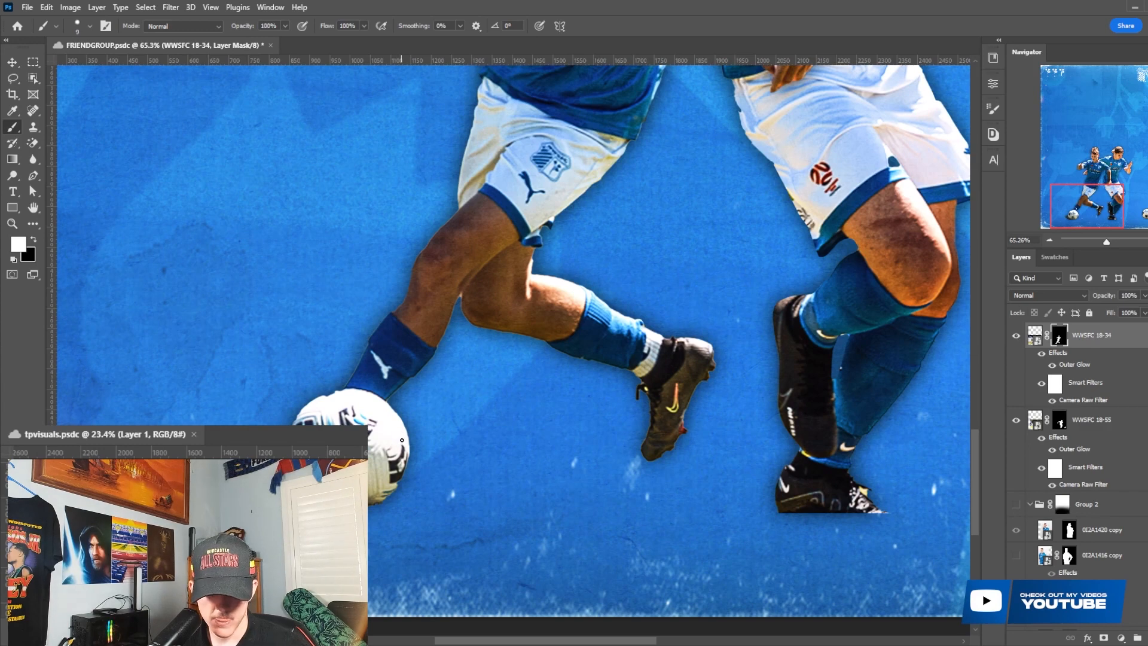
key(bracketright)
key(bracketright)
key(bracketright)
key(bracketright)
key(bracketright)
key(bracketright)
key(bracketright)
key(bracketright)
key(bracketright)
key(bracketright)
key(bracketright)
key(bracketright)
key(bracketright)
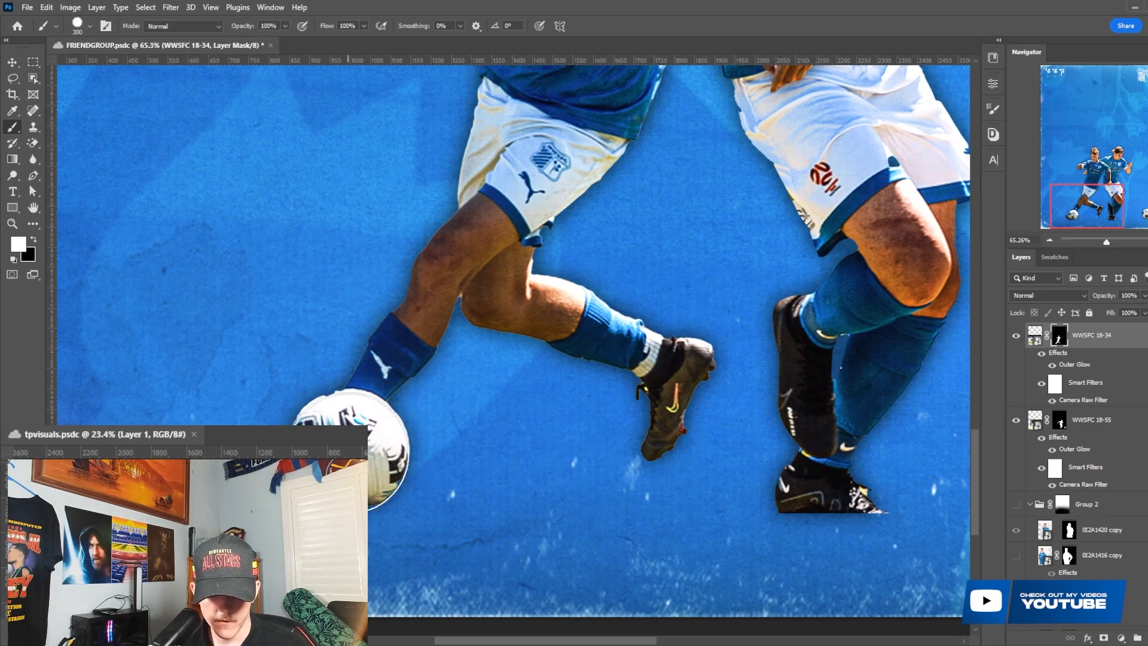
key(x)
click(349, 447)
key(ctrl+z)
key(x)
click(350, 447)
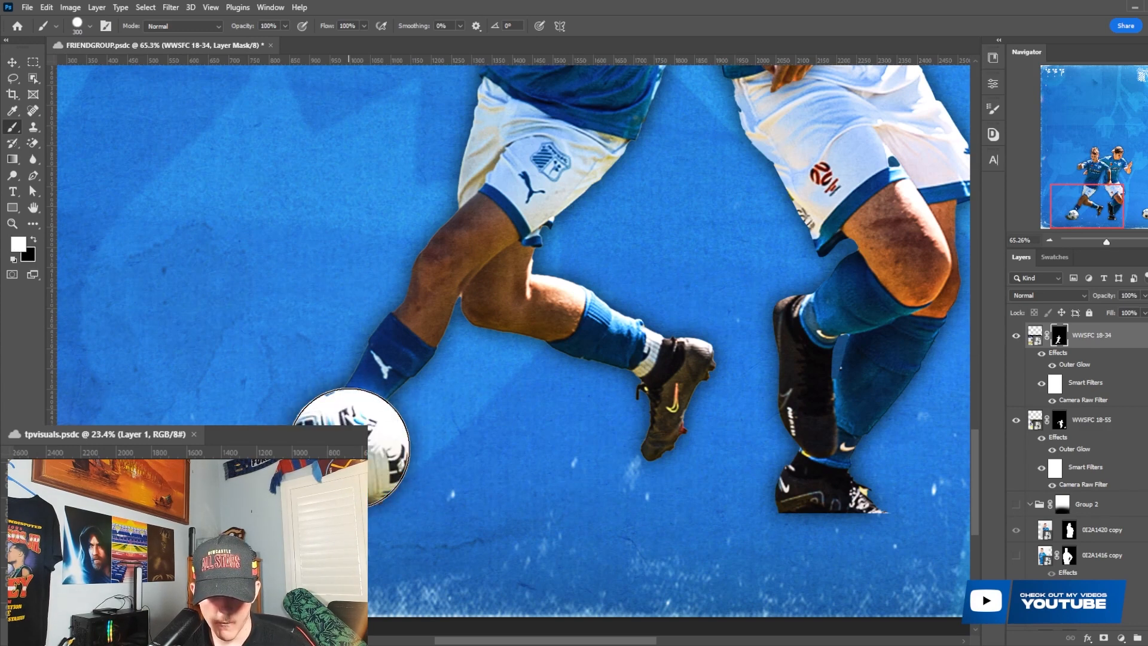
Mask out the leftover fringe around the WWSFC 18-34 player's raised hand and sleeve with a small black brush, starting at 20 px.
scroll(354, 439, up, 5)
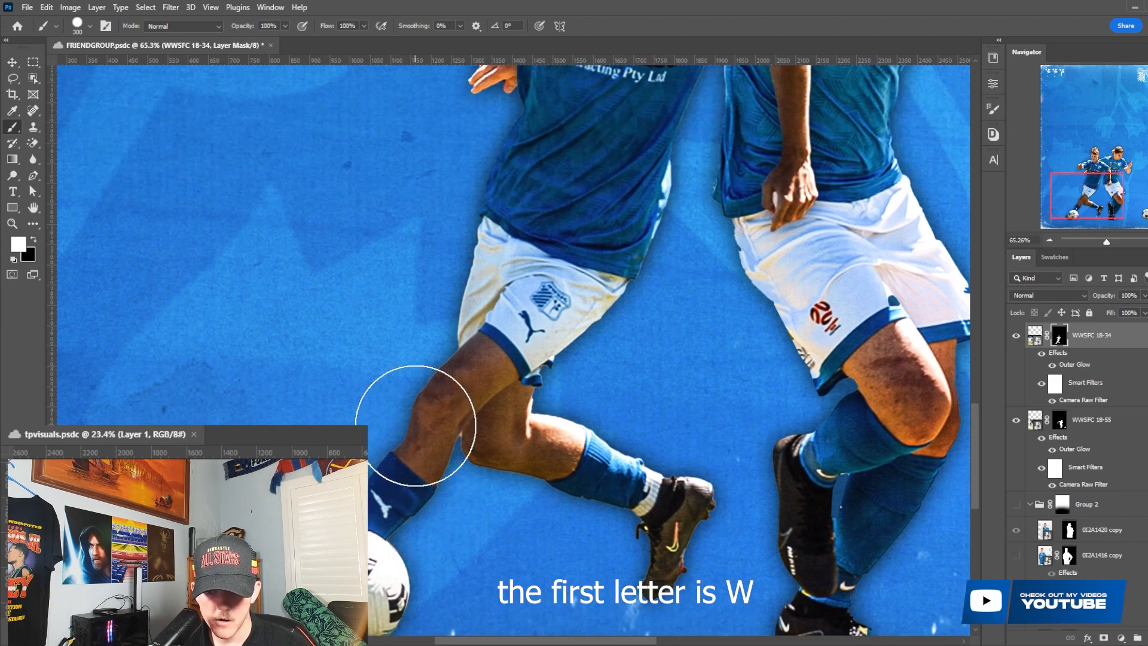
scroll(416, 426, up, 6)
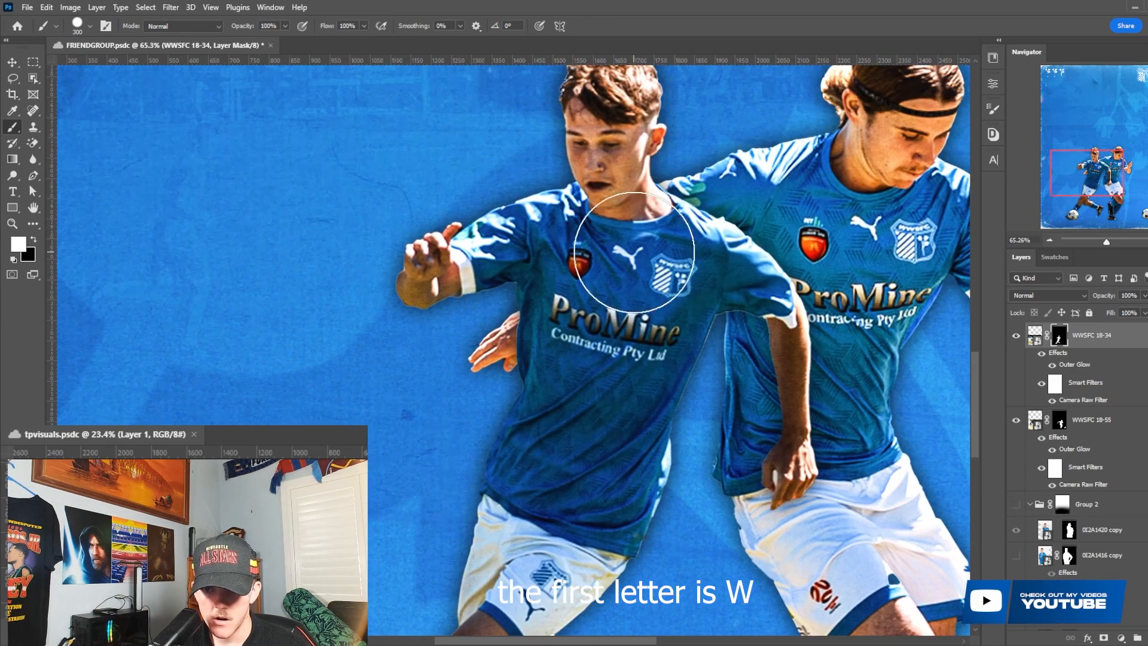
scroll(562, 230, up, 6)
key(x)
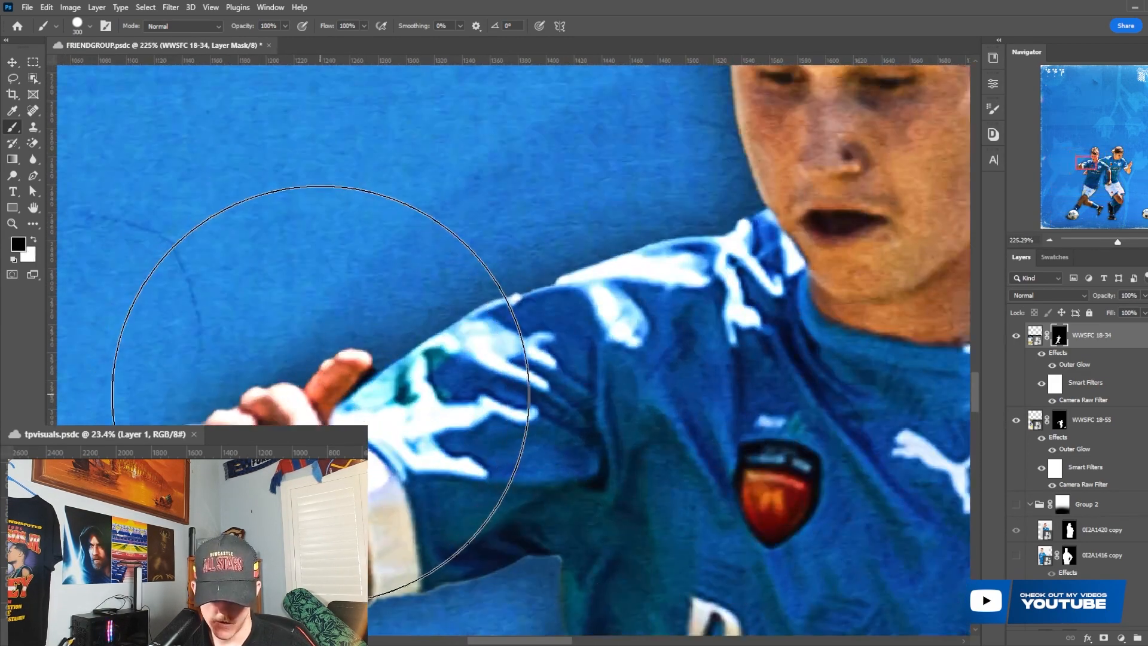
key(bracketleft)
key(bracketleft)
key(bracketleft)
key(bracketleft)
key(bracketleft)
key(bracketleft)
key(bracketleft)
key(bracketleft)
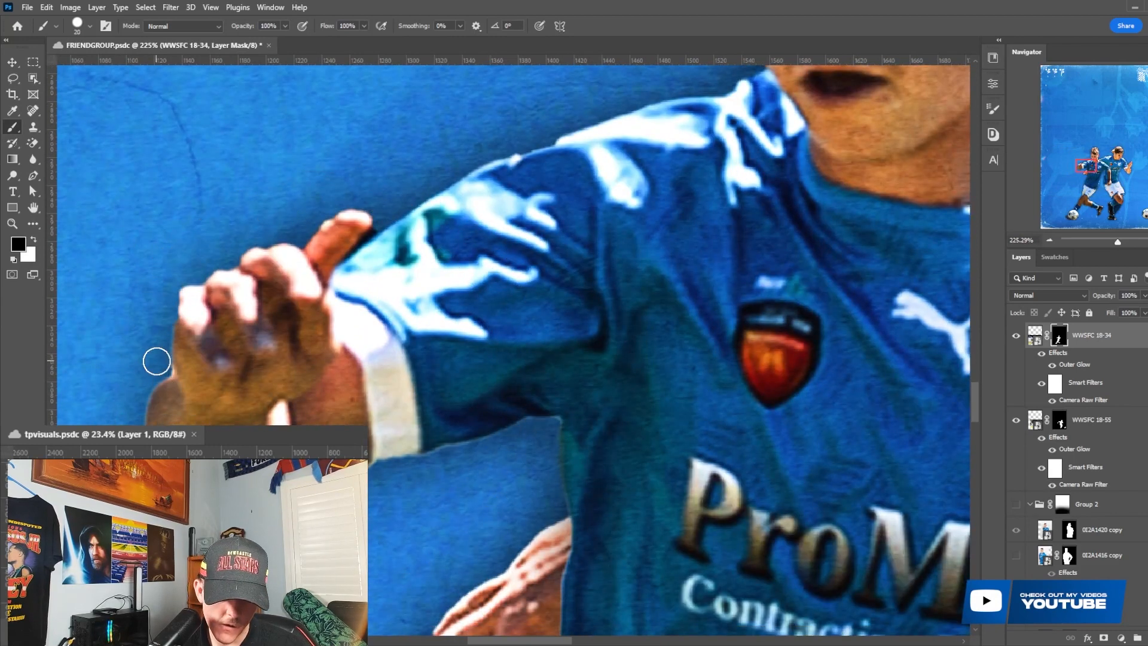
mouse_move(157, 342)
mouse_down()
mouse_move(169, 310)
mouse_move(221, 269)
mouse_up()
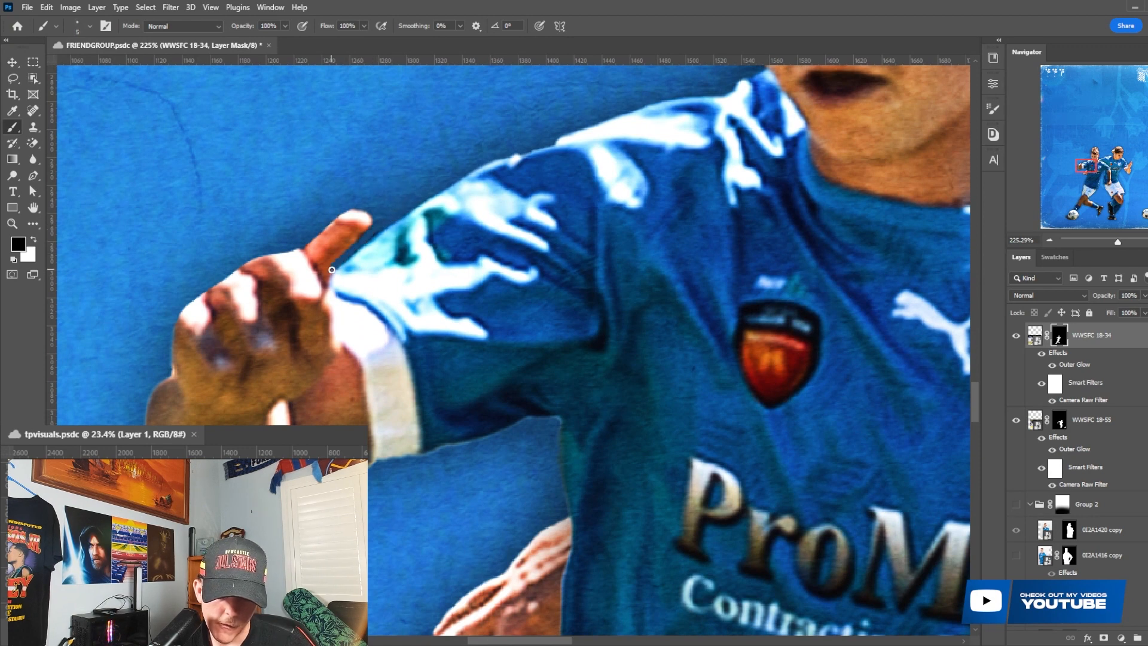
scroll(445, 291, up, 3)
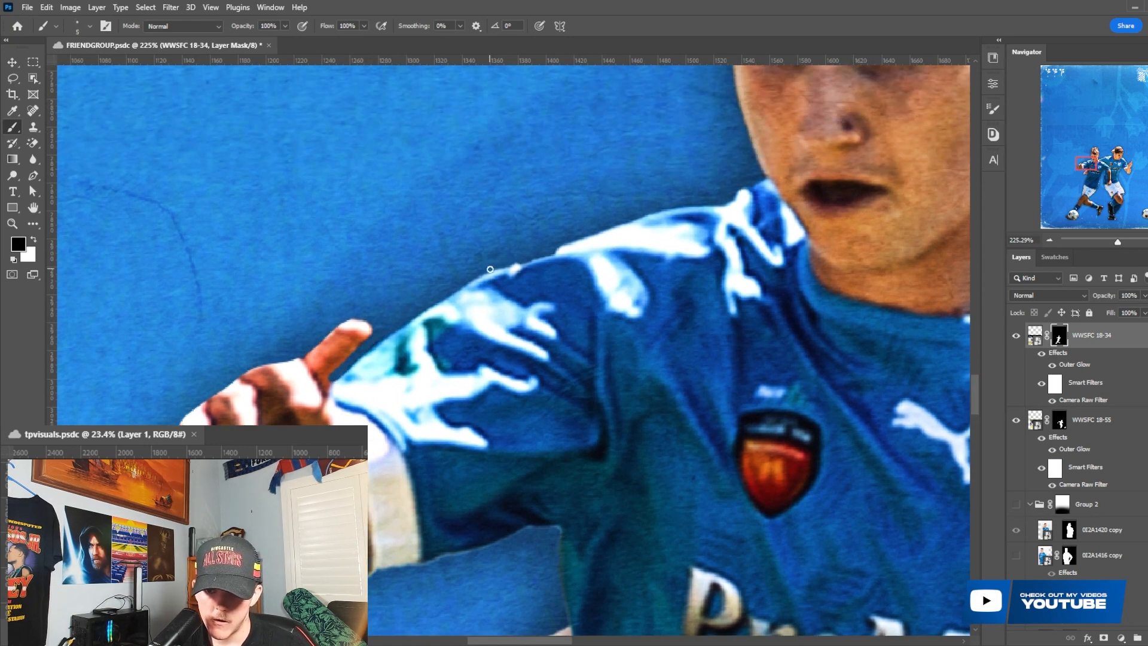
scroll(652, 335, down, 10)
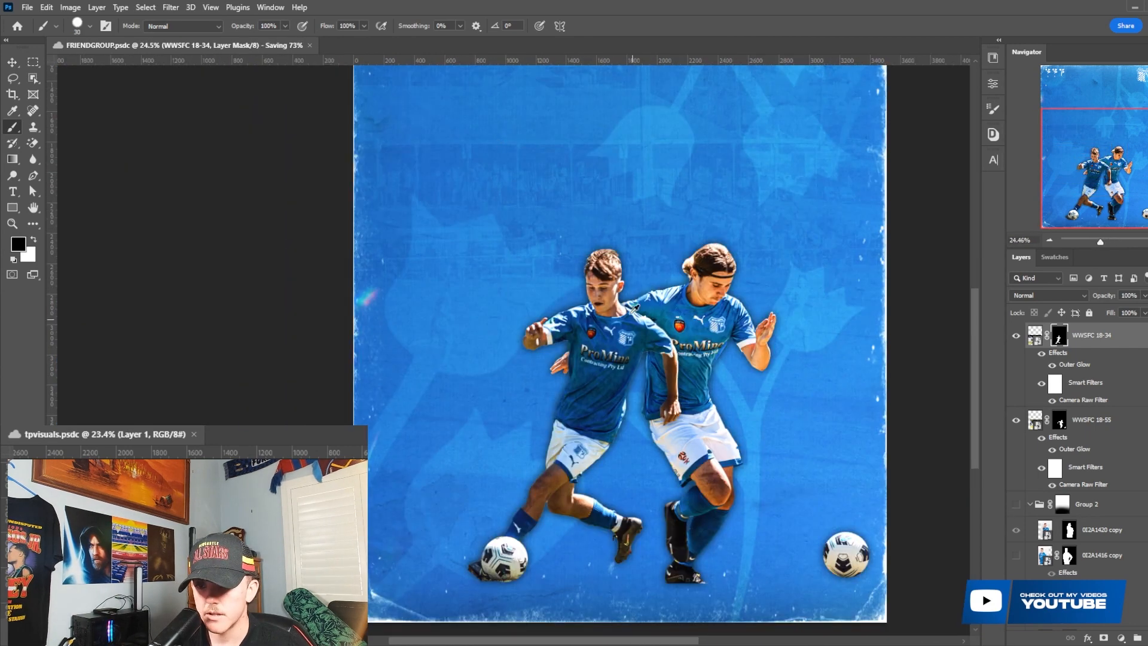
scroll(635, 308, down, 1)
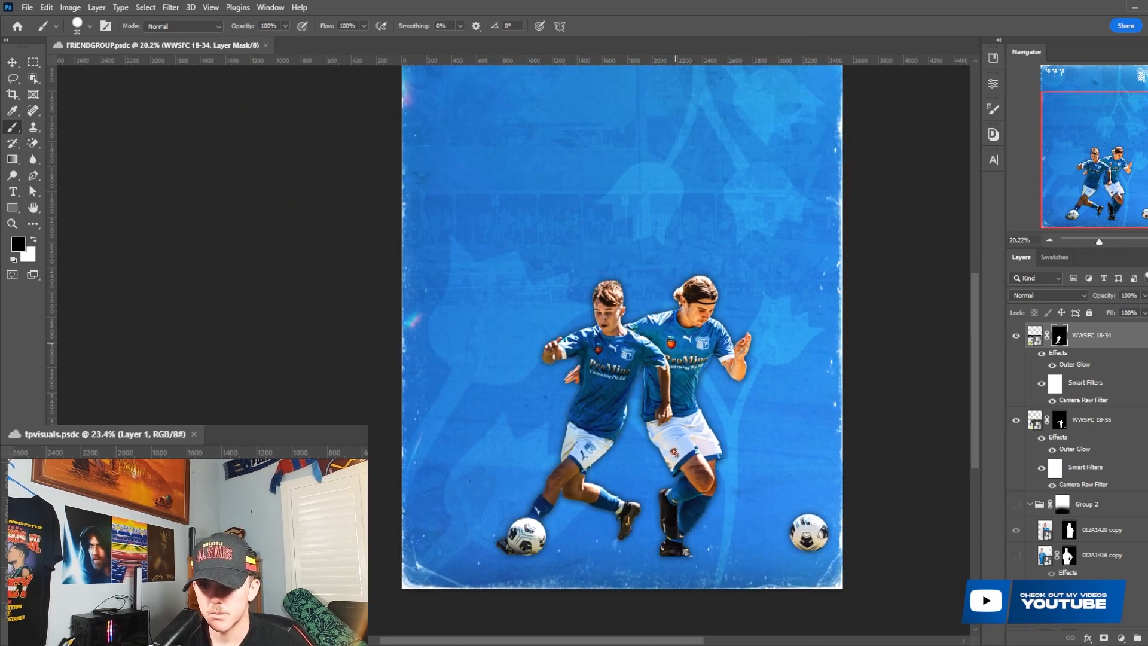
Show the WWSFC 18-36 photo layer and move it below the WWSFC 18-55 layer in the stack.
scroll(1047, 399, up, 3)
click(1016, 506)
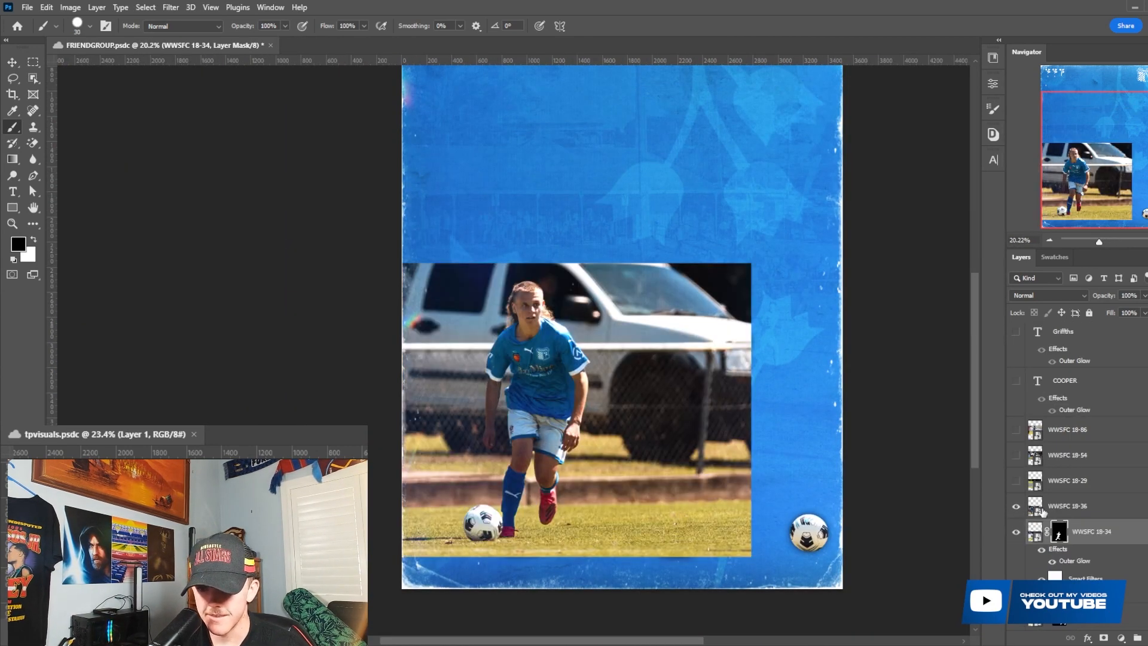
click(1067, 506)
key(x)
scroll(1097, 502, down, 3)
drag(1085, 362, 1085, 541)
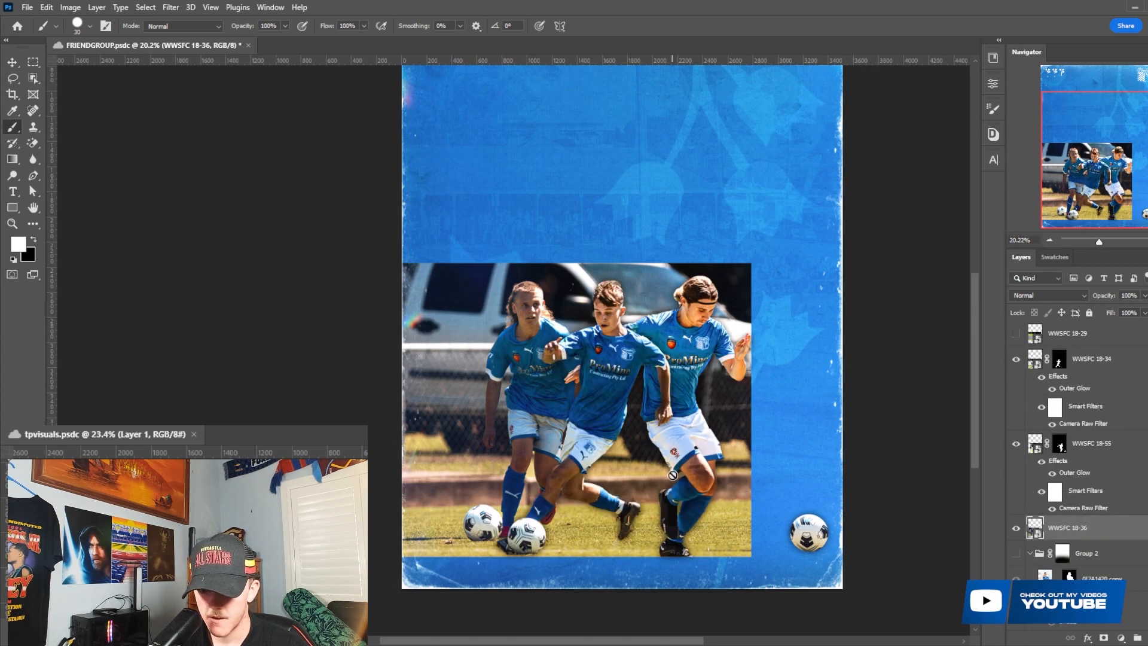
Shift the WWSFC 18-55 and WWSFC 18-34 players slightly right, and the WWSFC 18-36 photo slightly left and down.
key(v)
click(695, 404)
drag(693, 400, 717, 400)
drag(607, 395, 631, 397)
drag(530, 394, 524, 401)
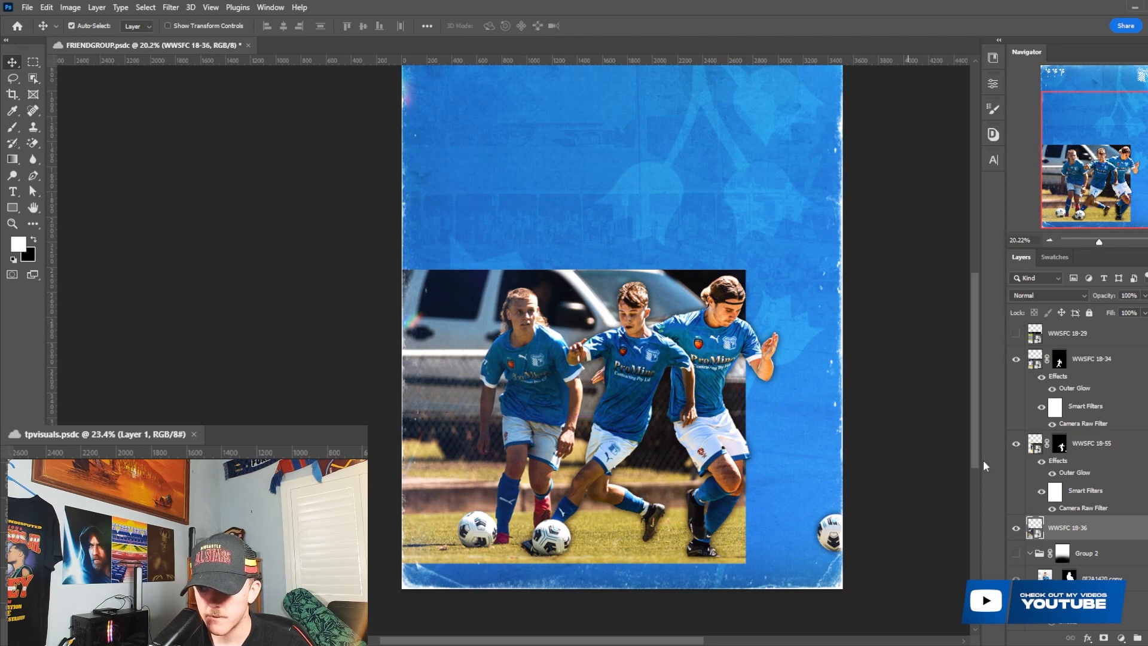
drag(536, 443, 521, 441)
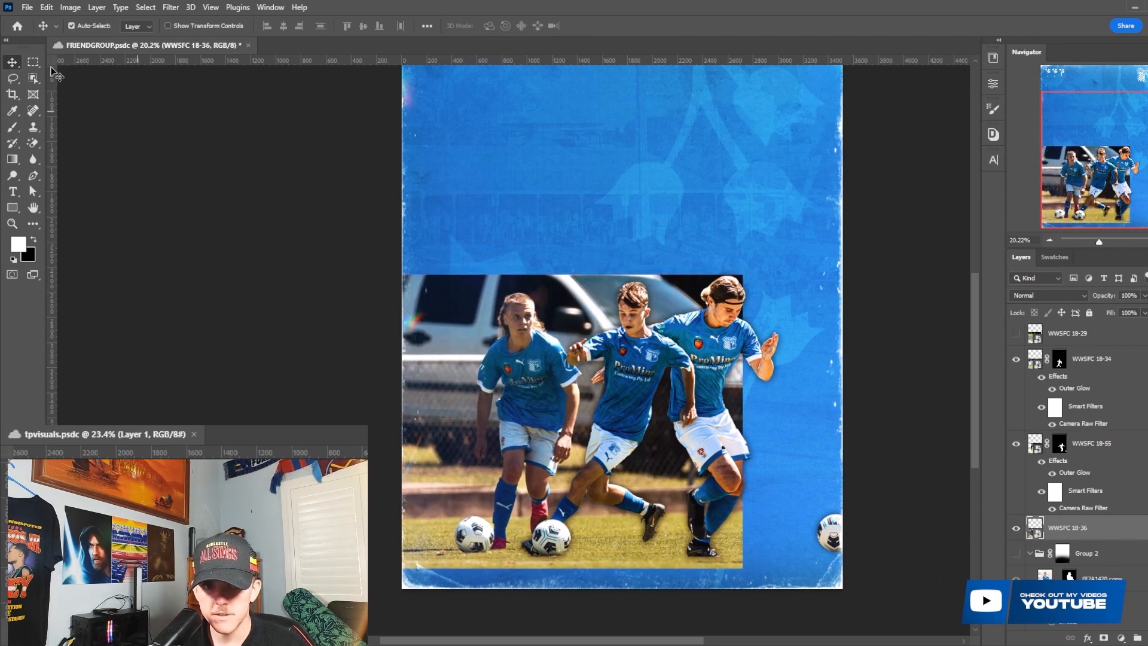
Select the player in the WWSFC 18-36 photo and add a layer mask that hides the background.
click(144, 7)
click(183, 164)
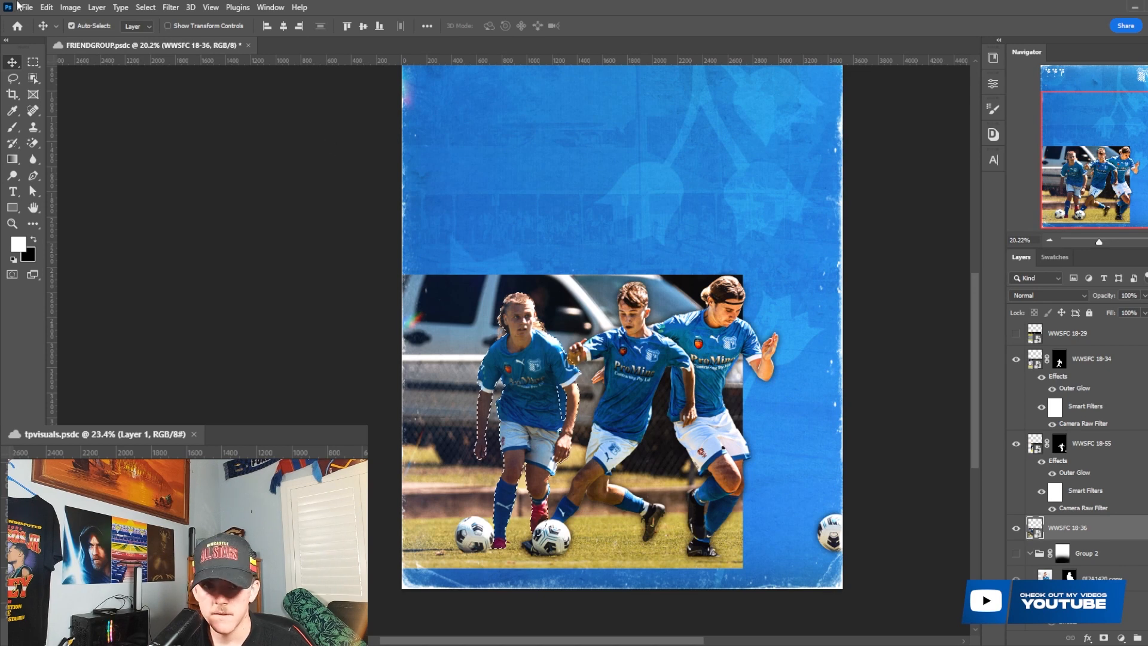
click(145, 7)
click(156, 151)
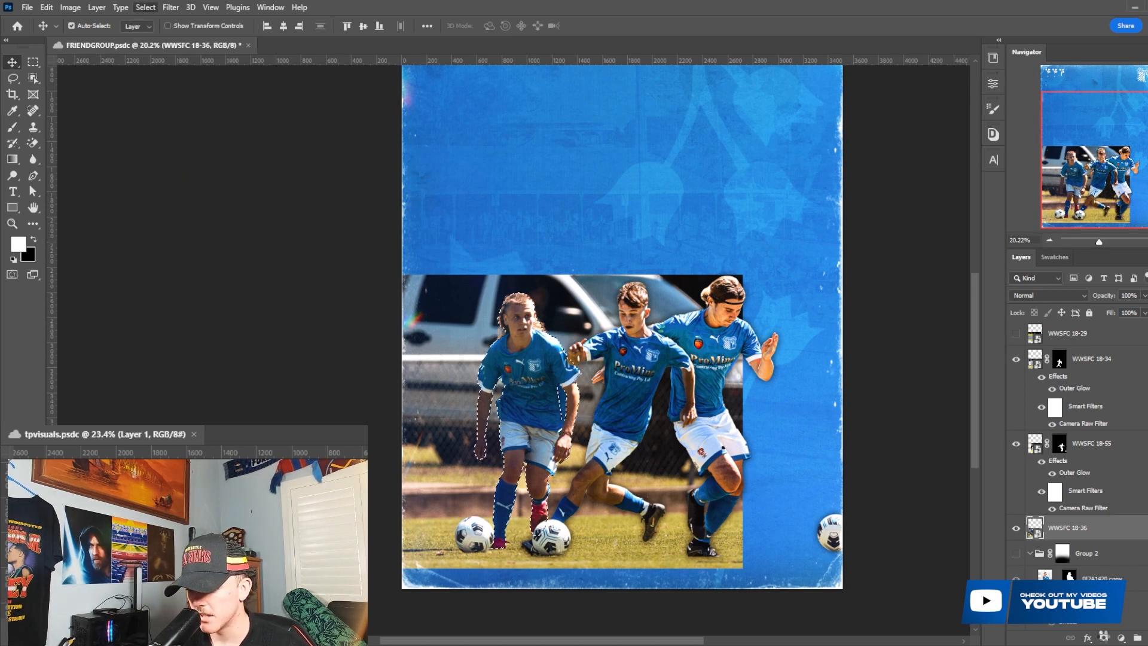
click(1103, 637)
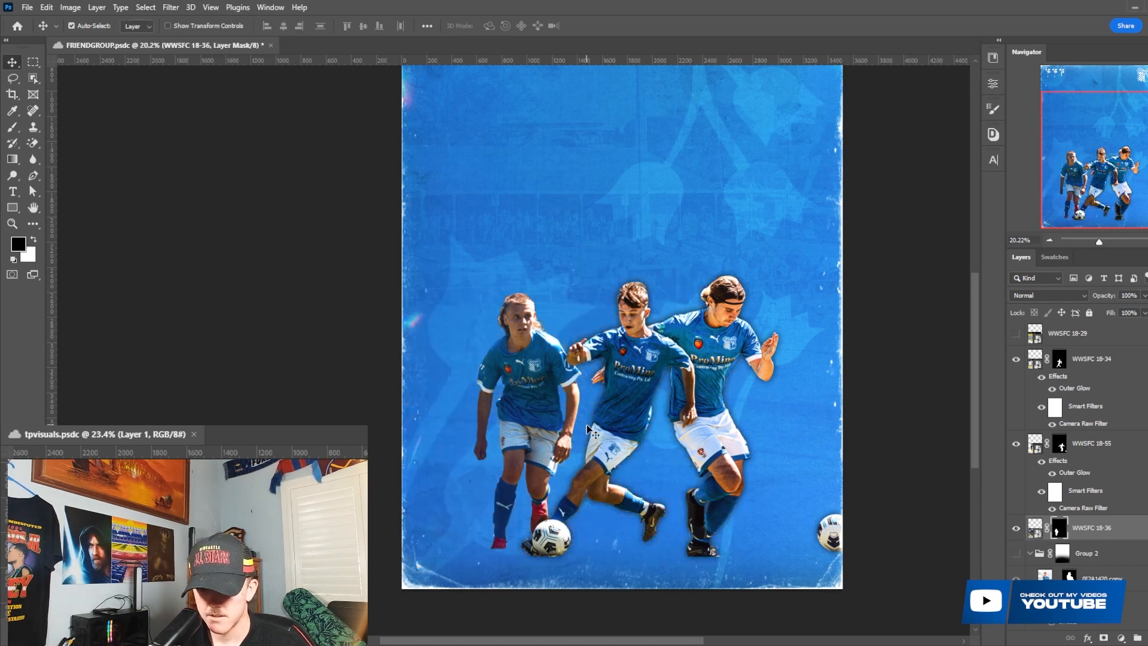
Mask out the leftover fringe around the WWSFC 18-36 player's arm, sleeve and shirt edge with a 30 px black brush.
scroll(507, 323, up, 5)
scroll(508, 324, up, 6)
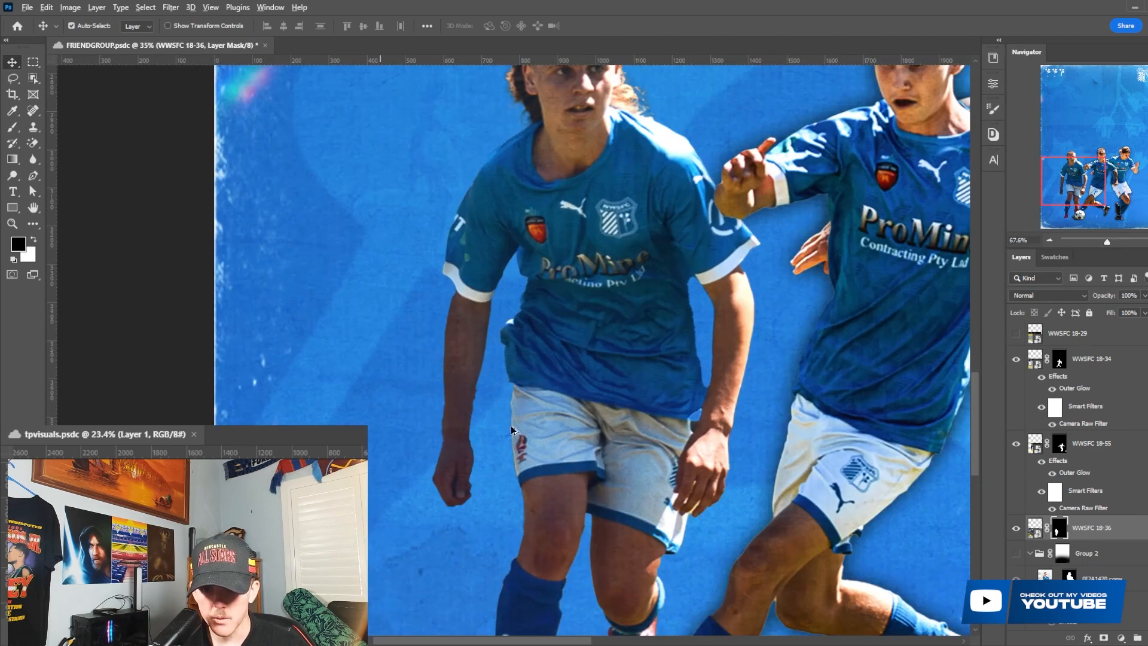
key(b)
scroll(481, 398, up, 2)
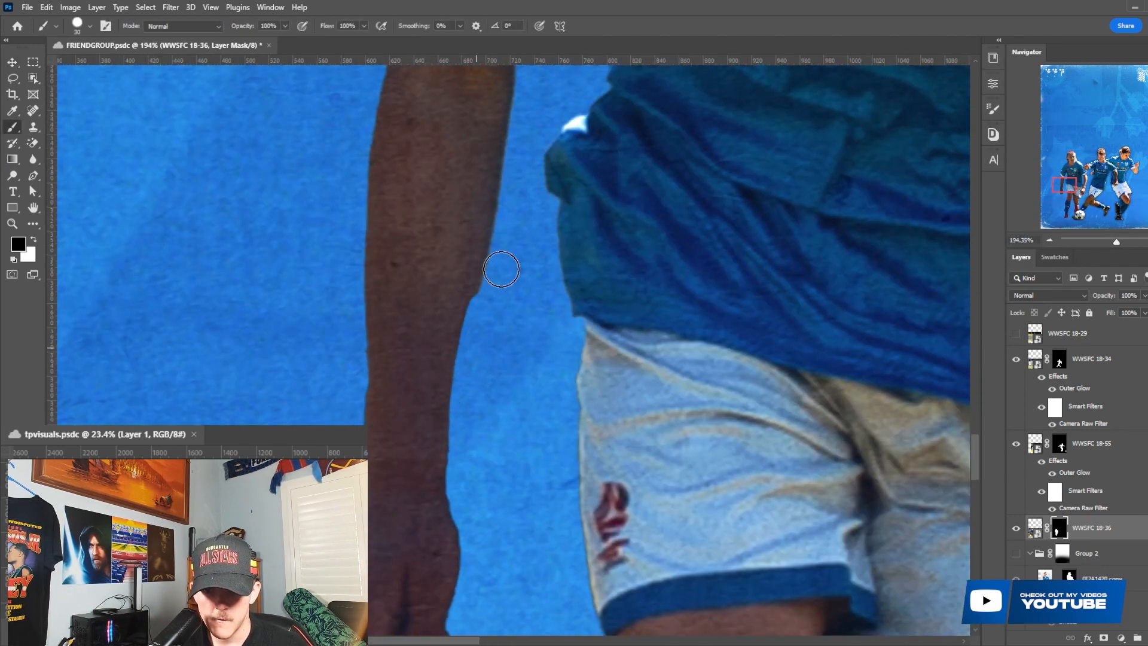
scroll(568, 311, up, 6)
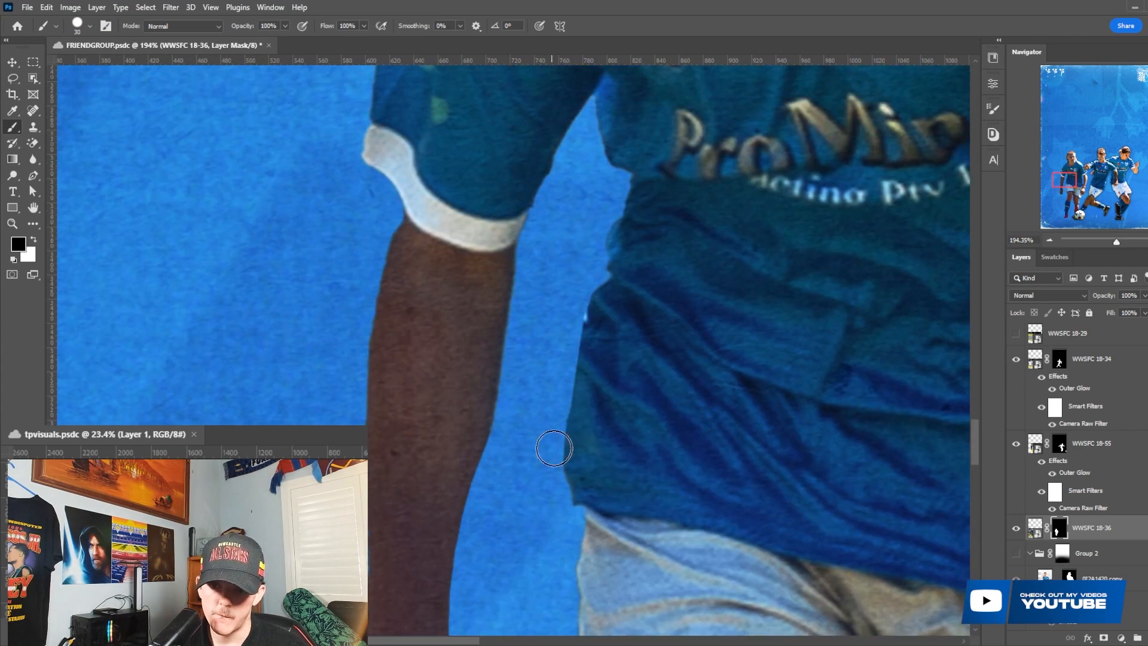
scroll(559, 407, up, 1)
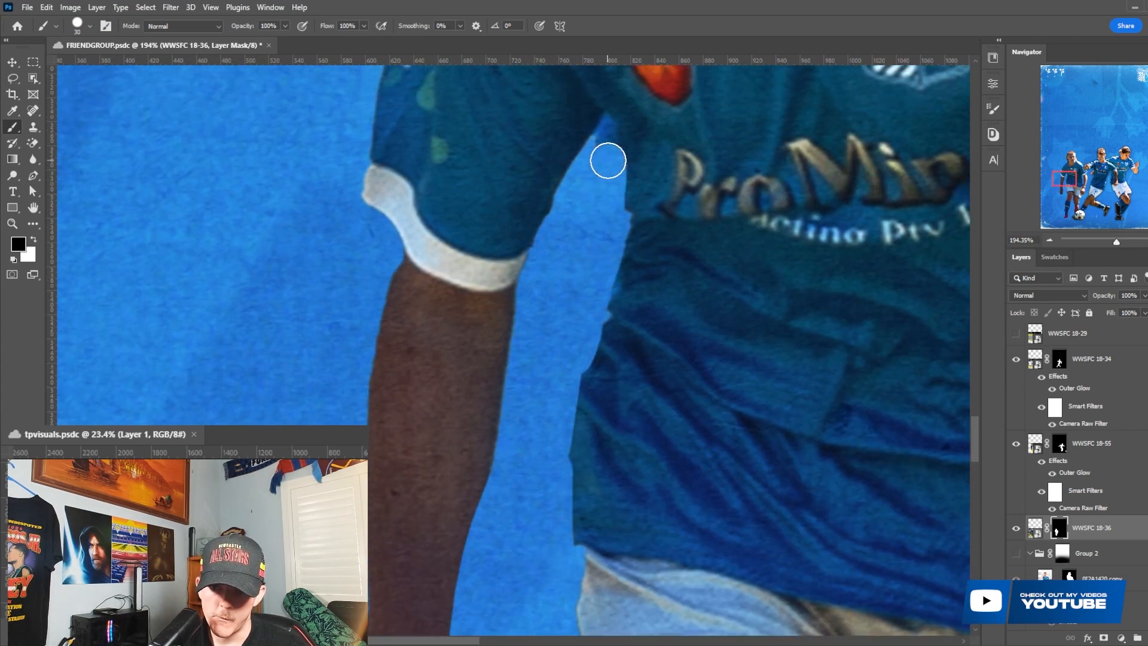
scroll(544, 307, down, 3)
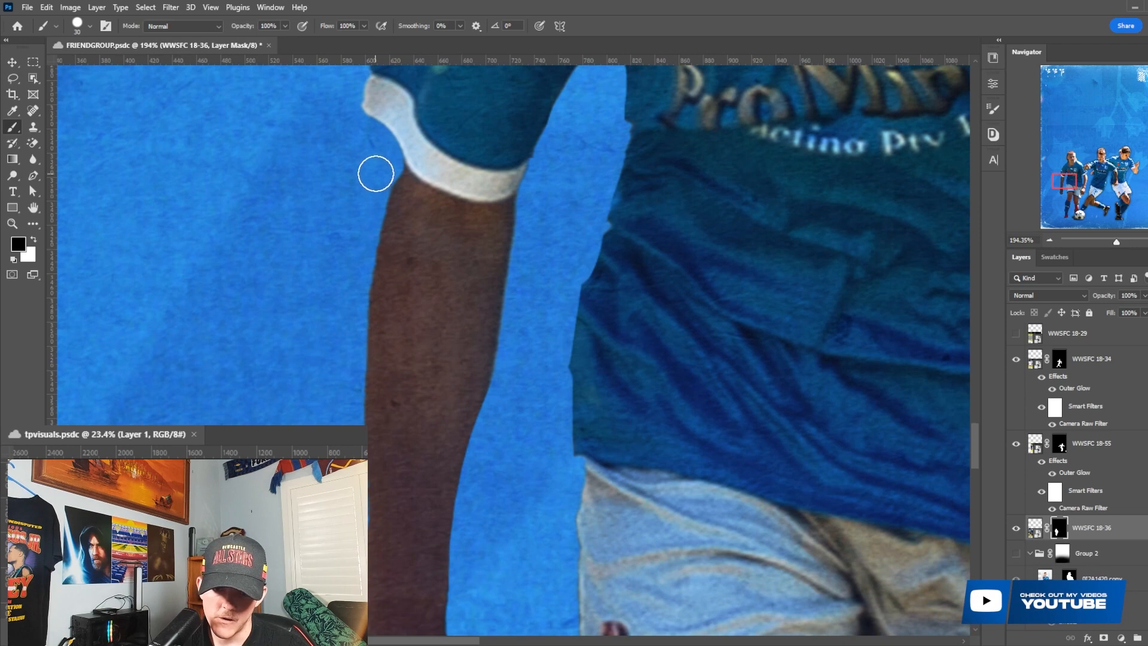
scroll(336, 403, down, 6)
drag(349, 228, 340, 415)
scroll(323, 547, down, 8)
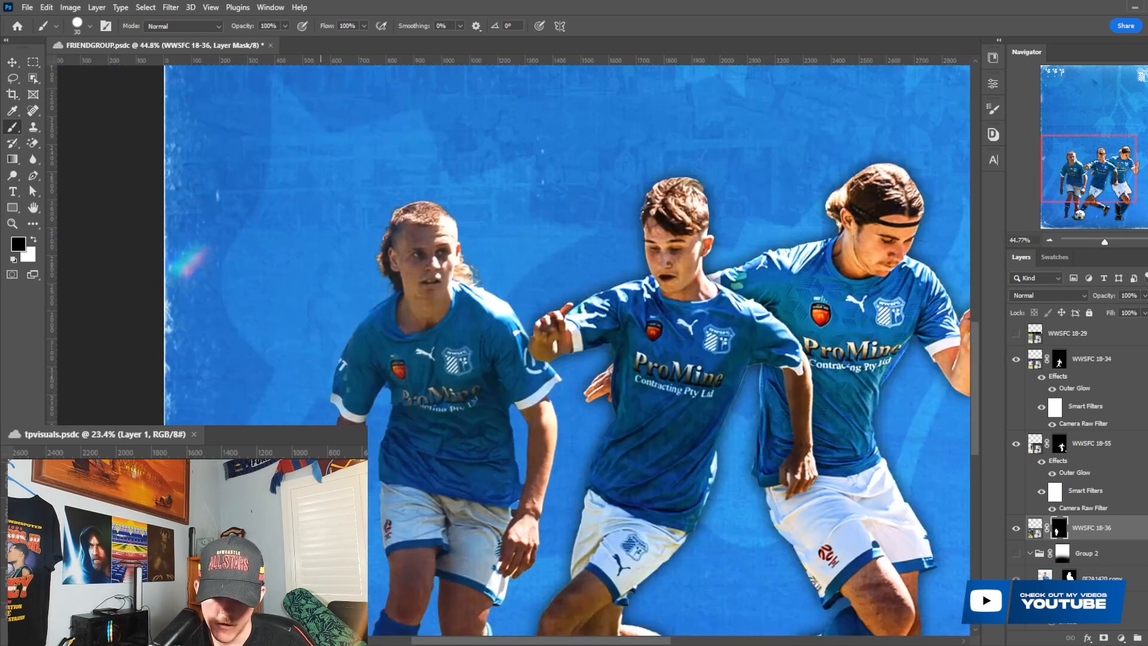
scroll(391, 538, down, 6)
scroll(395, 536, up, 4)
scroll(395, 536, up, 3)
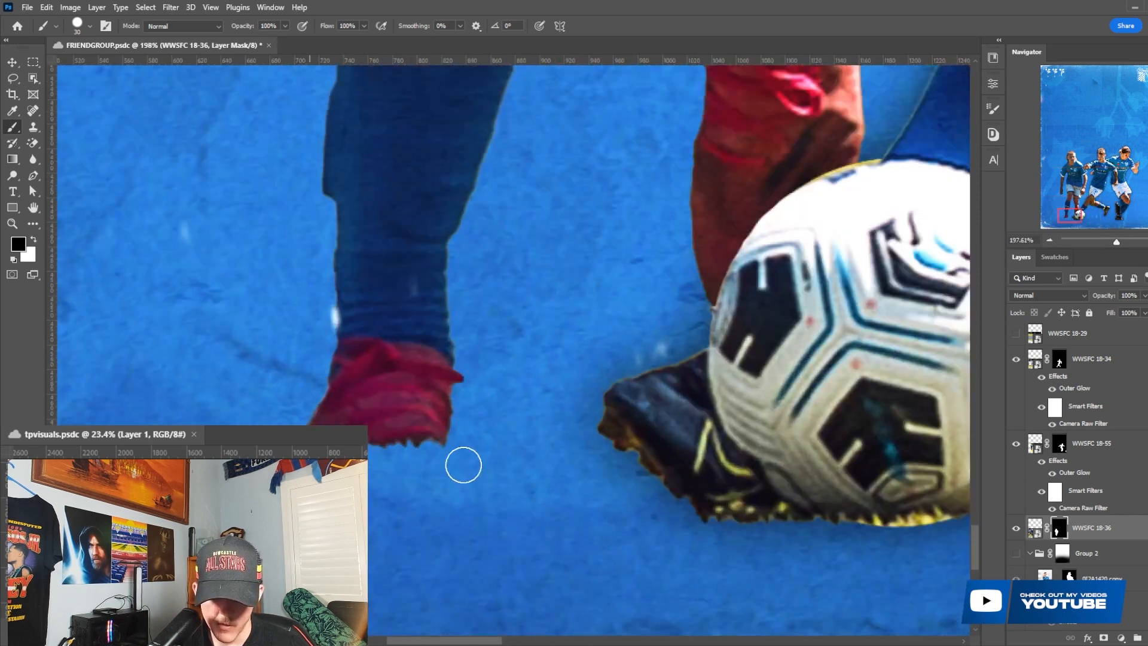
scroll(533, 448, down, 7)
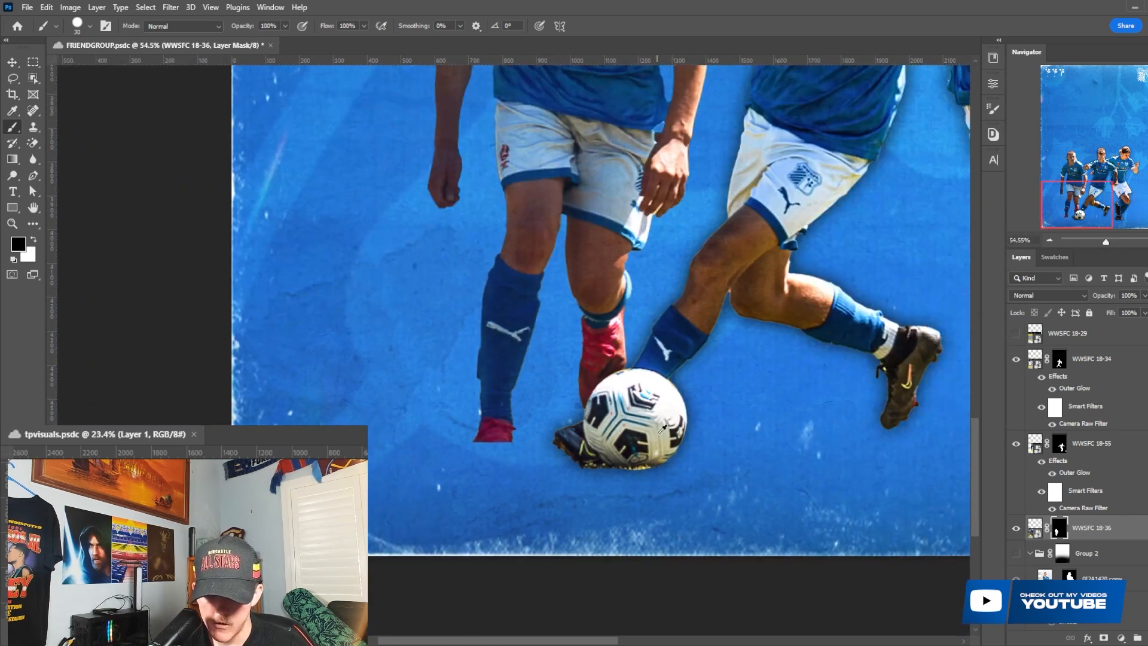
Switch the mask brush to white and enlarge it to 300 px.
ctrl+click(653, 436)
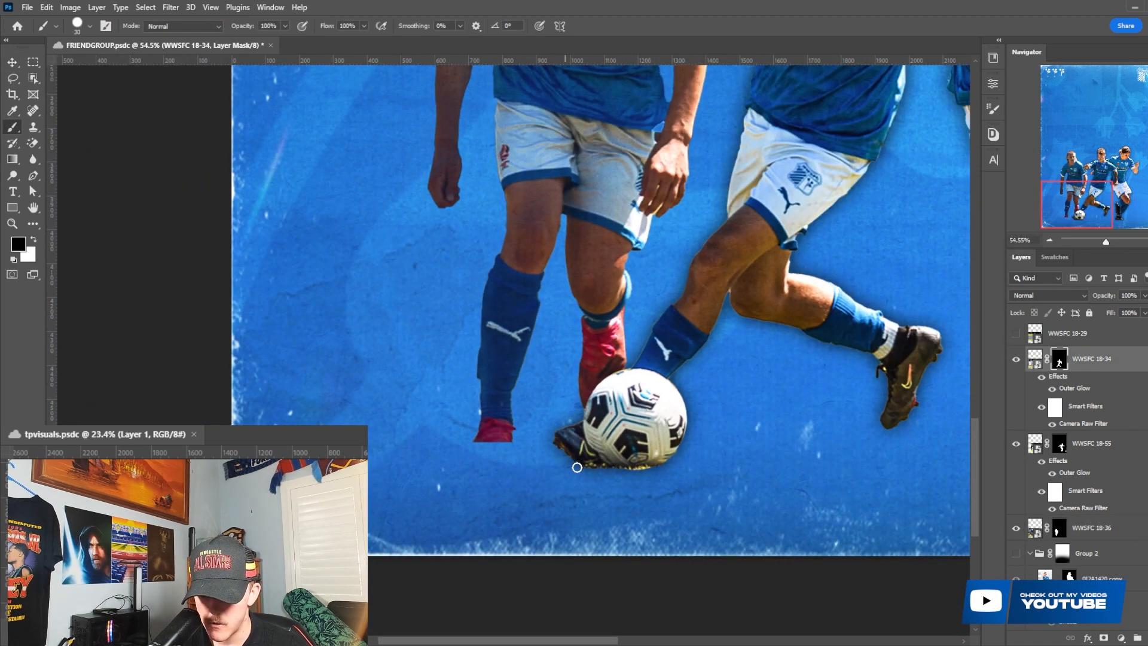
scroll(761, 468, down, 5)
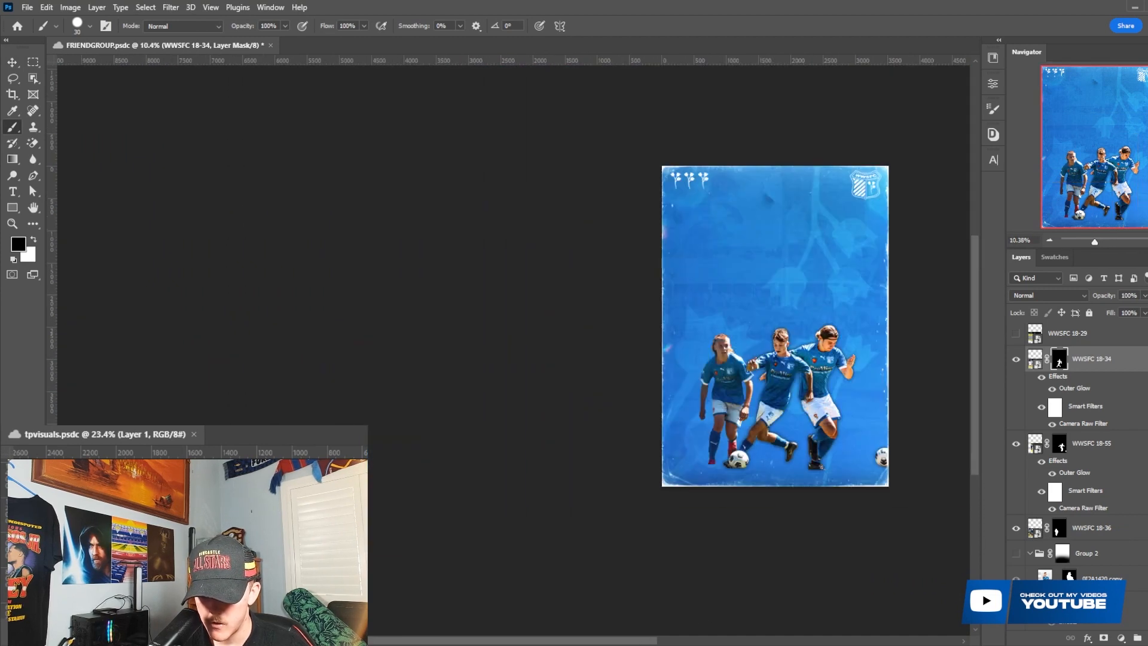
scroll(606, 470, right, 2)
scroll(606, 470, up, 5)
key(x)
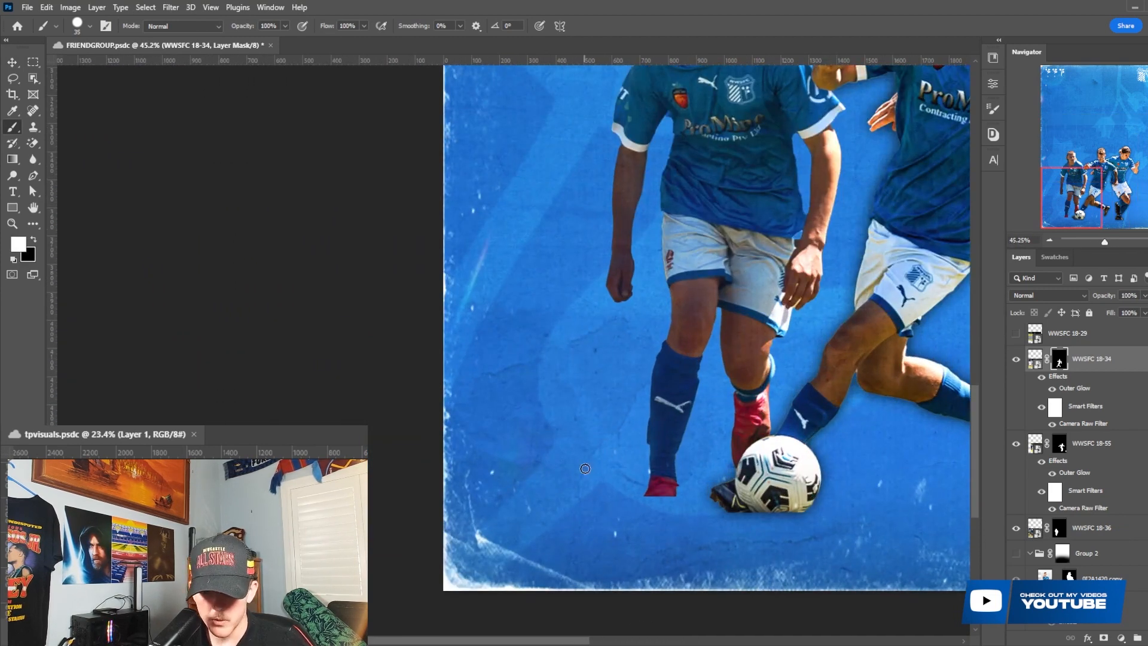
key(bracketright)
key(bracketright)
key(bracketright)
key(bracketright)
key(bracketright)
key(bracketright)
click(576, 482)
key(ctrl+z)
mouse_move(531, 472)
mouse_down()
mouse_move(605, 456)
mouse_move(769, 470)
mouse_move(582, 465)
mouse_move(815, 454)
mouse_up()
key(ctrl+z)
Reveal the football beside the WWSFC 18-36 player's foot by painting white on that layer's mask with the 300 px brush.
key(v)
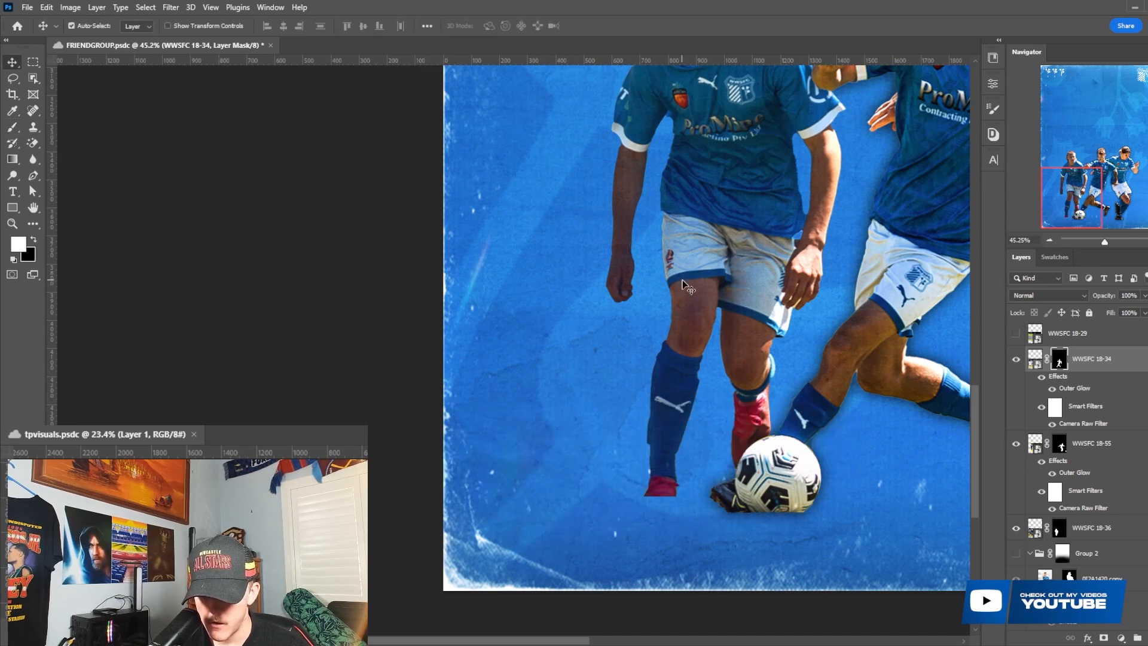
click(712, 296)
click(1059, 528)
key(b)
drag(615, 479, 563, 478)
key(ctrl+z)
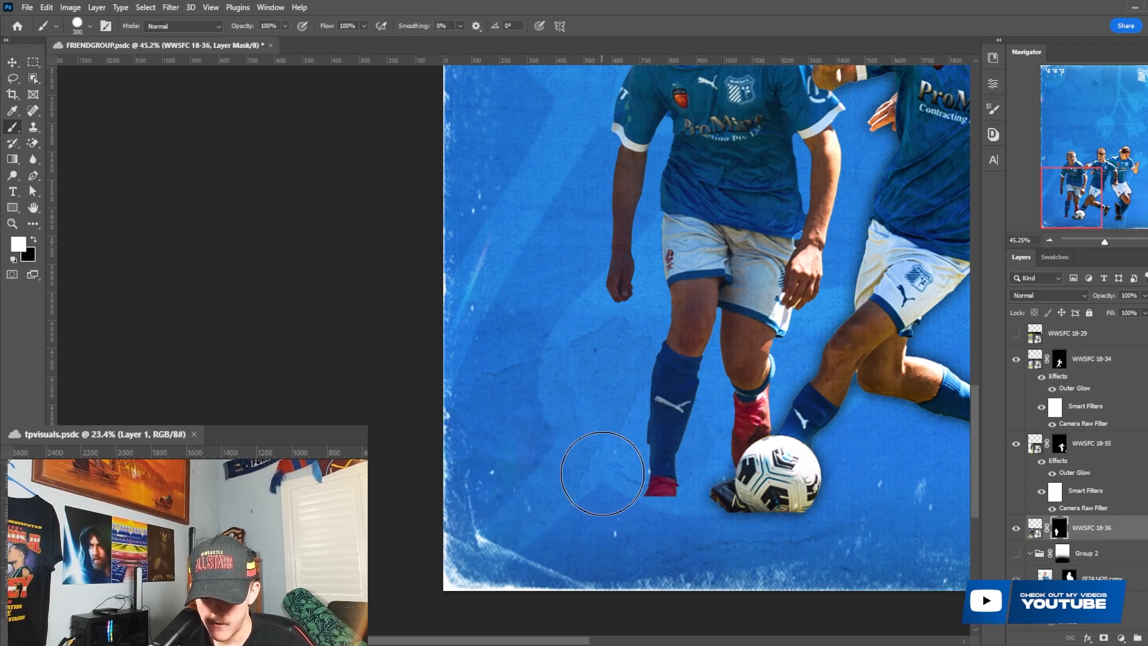
click(603, 472)
key(ctrl+z)
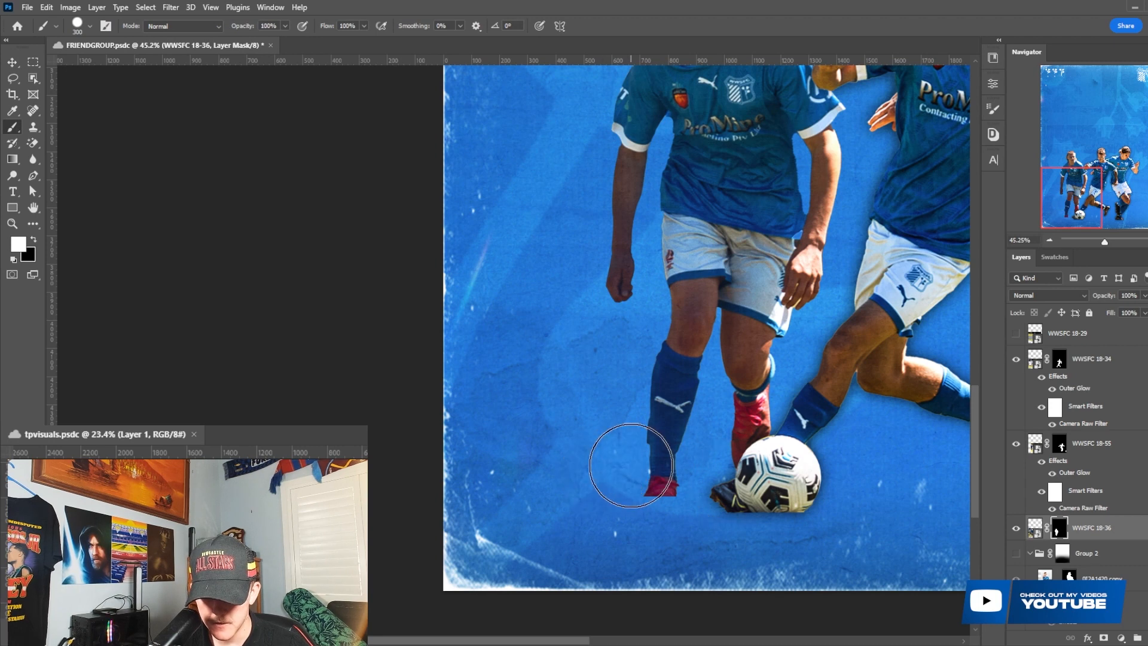
click(608, 468)
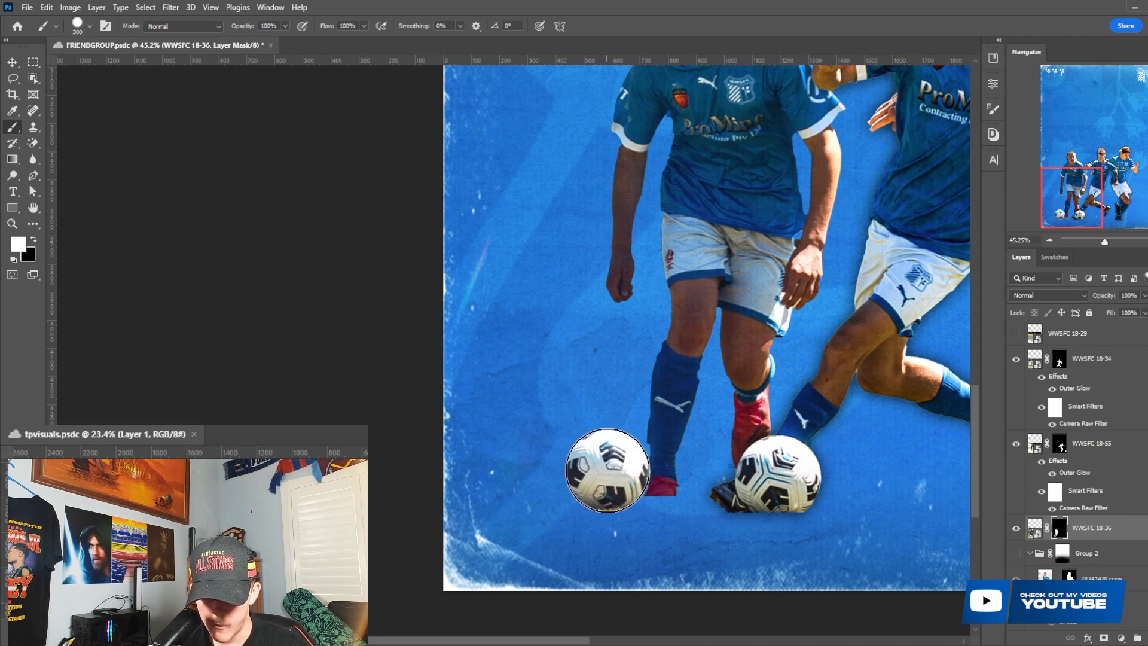
Transfer the Camera Raw filter and Outer Glow to the WWSFC 18-36 layer using a temporary duplicate of WWSFC 18-34, deleted after use.
scroll(648, 470, down, 2)
scroll(676, 459, down, 2)
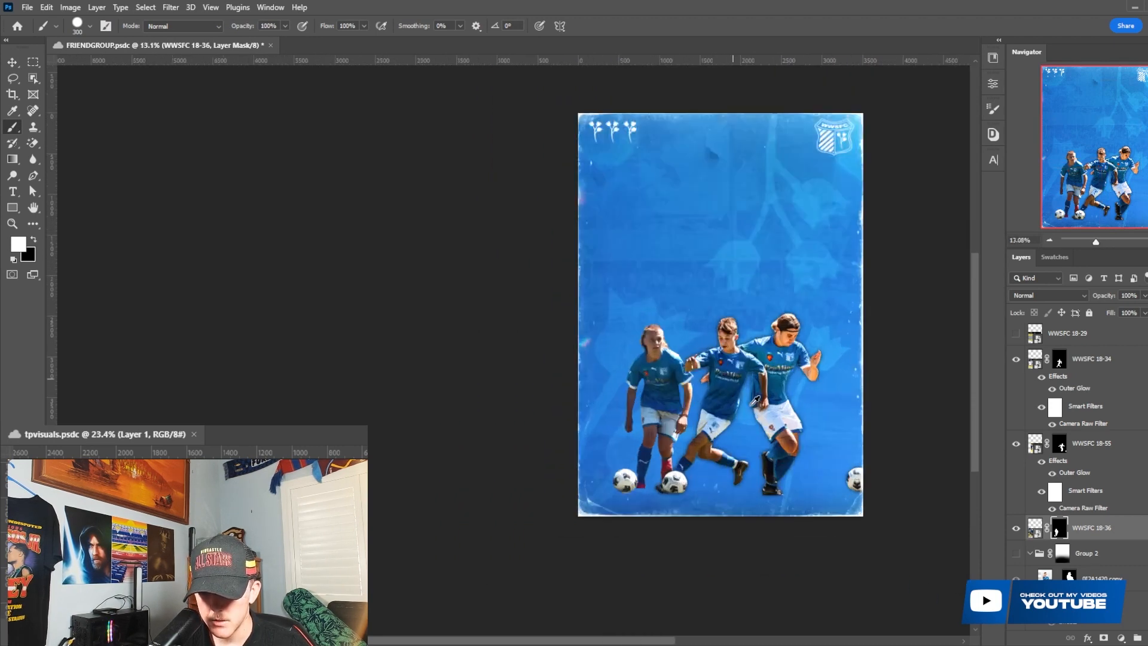
scroll(616, 379, up, 1)
key(v)
click(1116, 373)
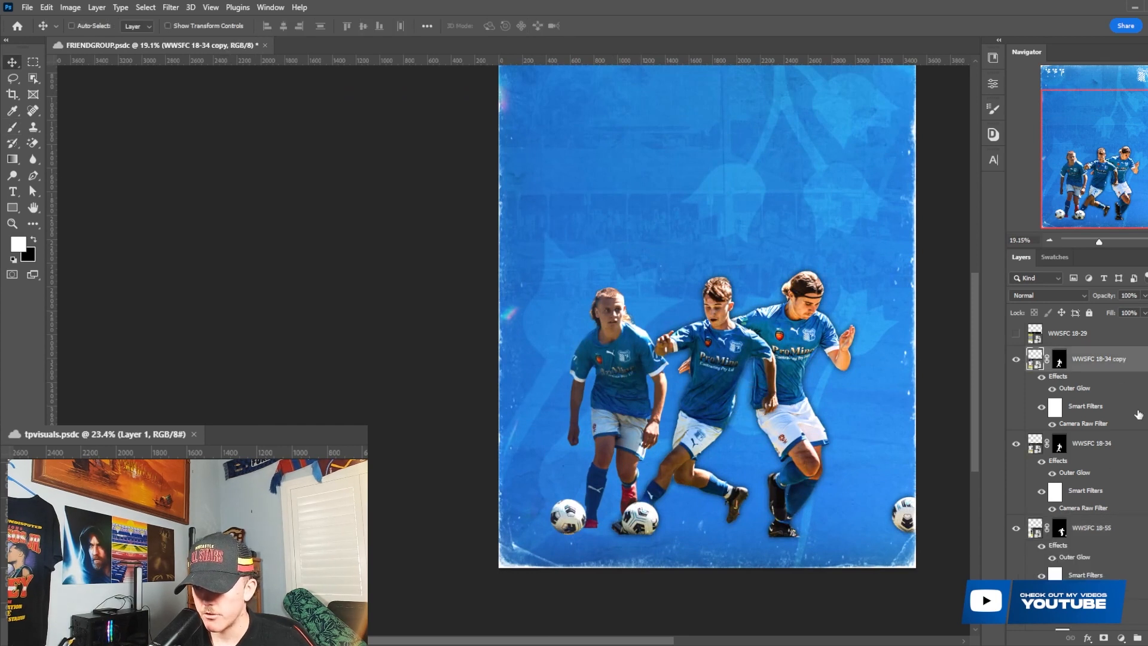
key(ctrl+j)
drag(1090, 375, 1115, 561)
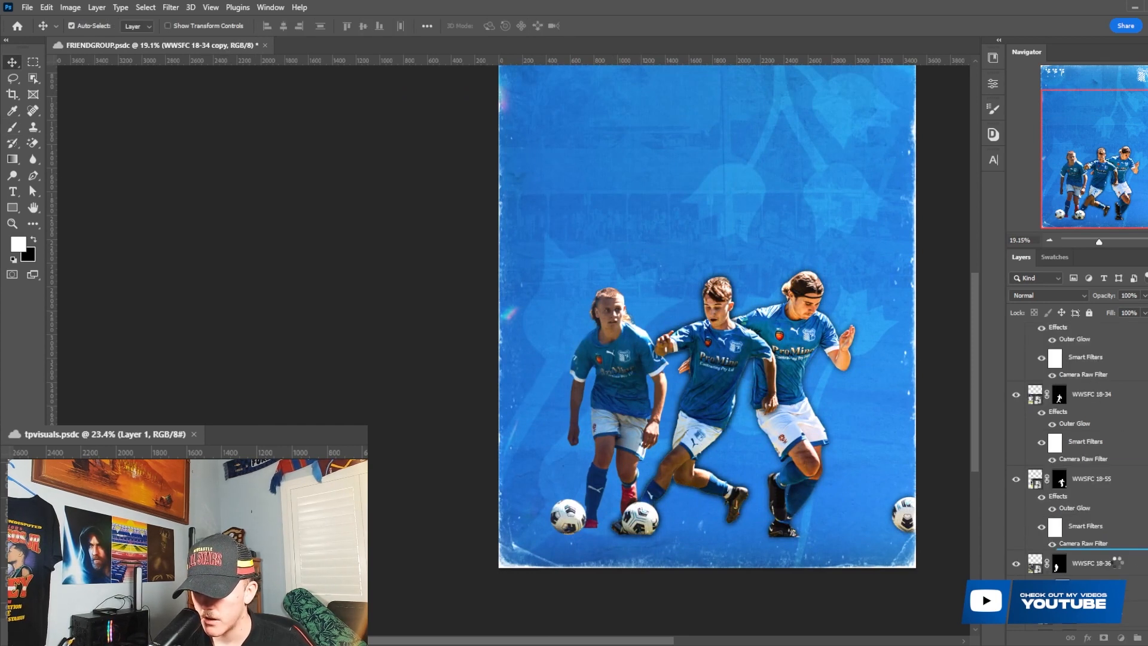
drag(1111, 478, 1113, 456)
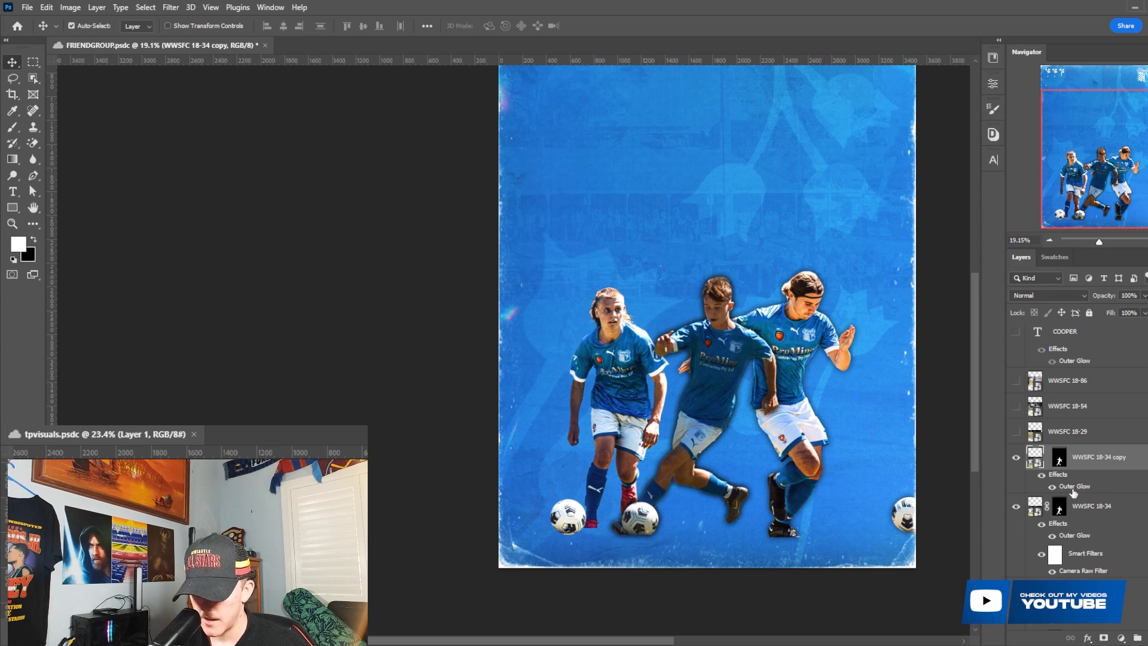
drag(1073, 492, 1091, 576)
key(Delete)
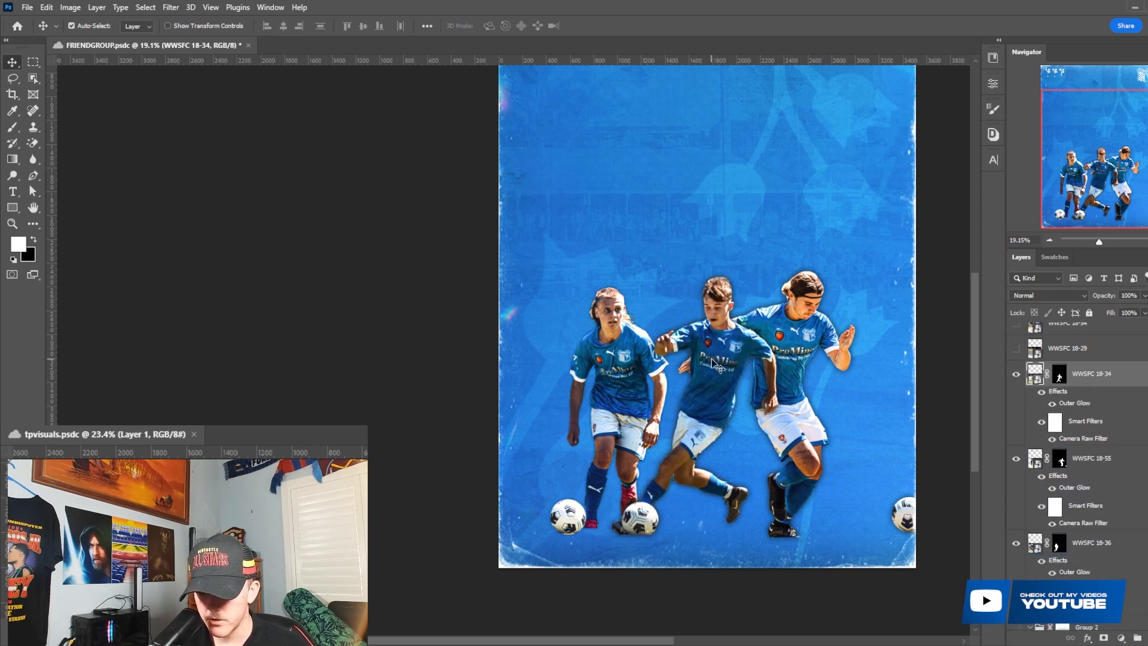
Edit the WWSFC 18-34 layer's Camera Raw filter: Saturation +20, Vibrance +7, and increased Noise Reduction.
double_click(1083, 436)
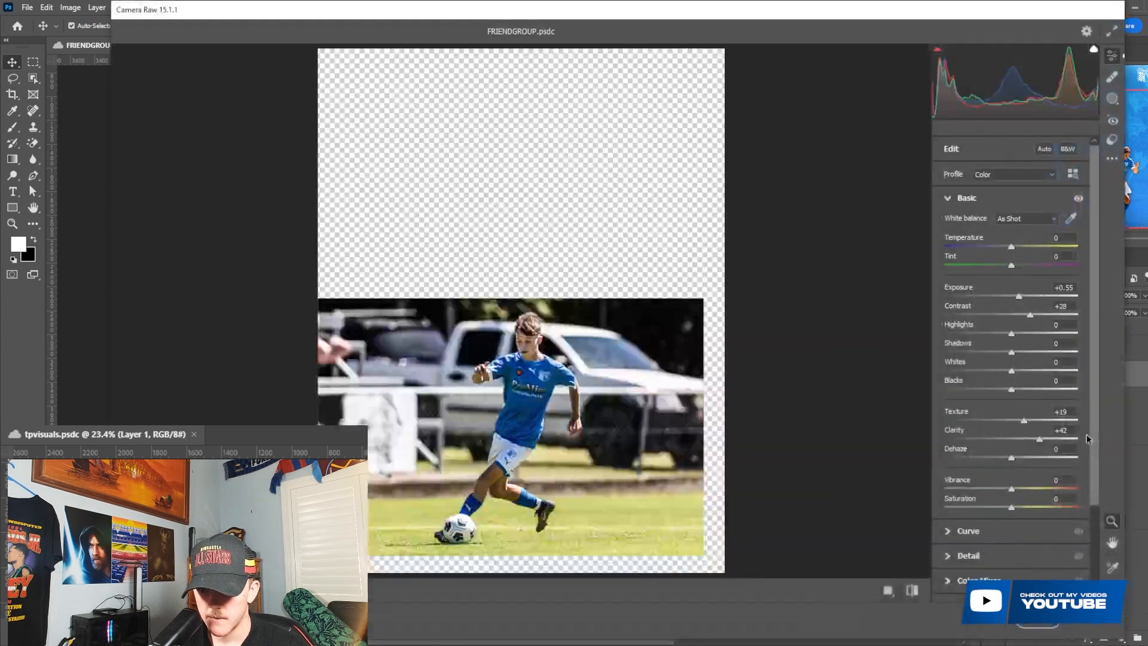
drag(1019, 506, 1030, 505)
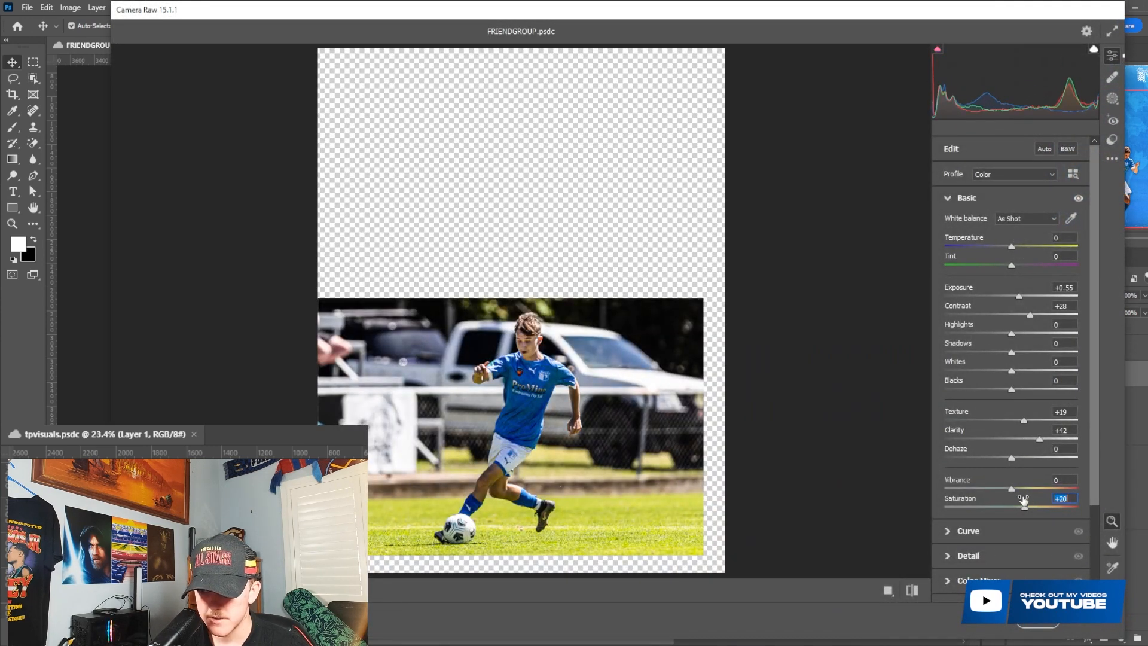
scroll(1014, 404, down, 3)
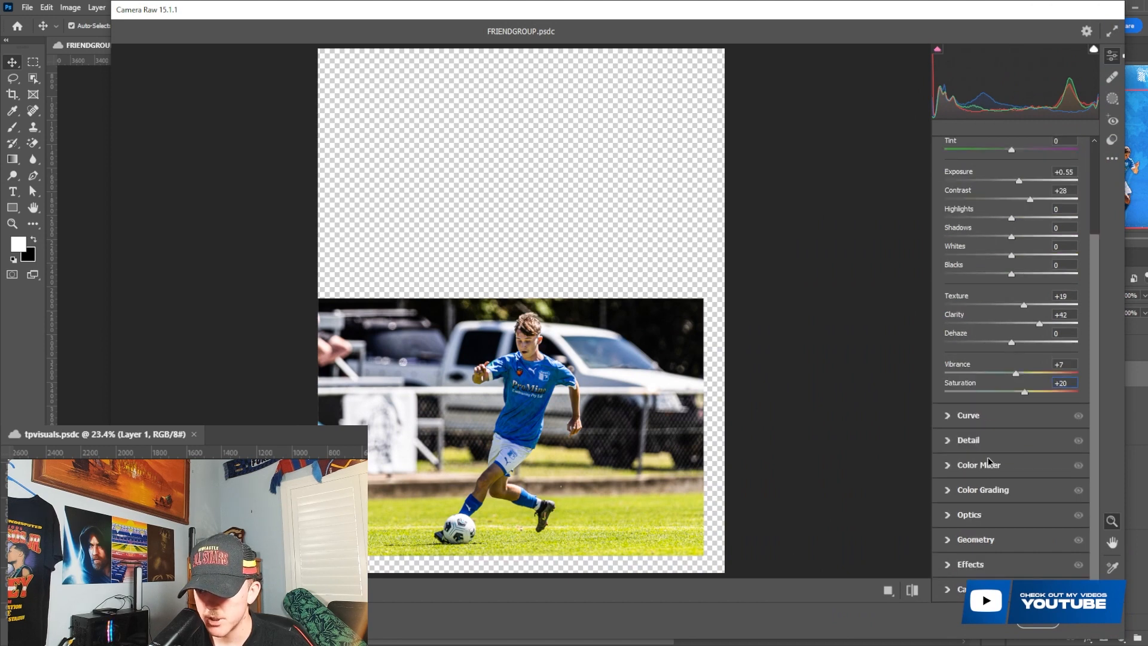
click(985, 440)
drag(969, 299, 1012, 304)
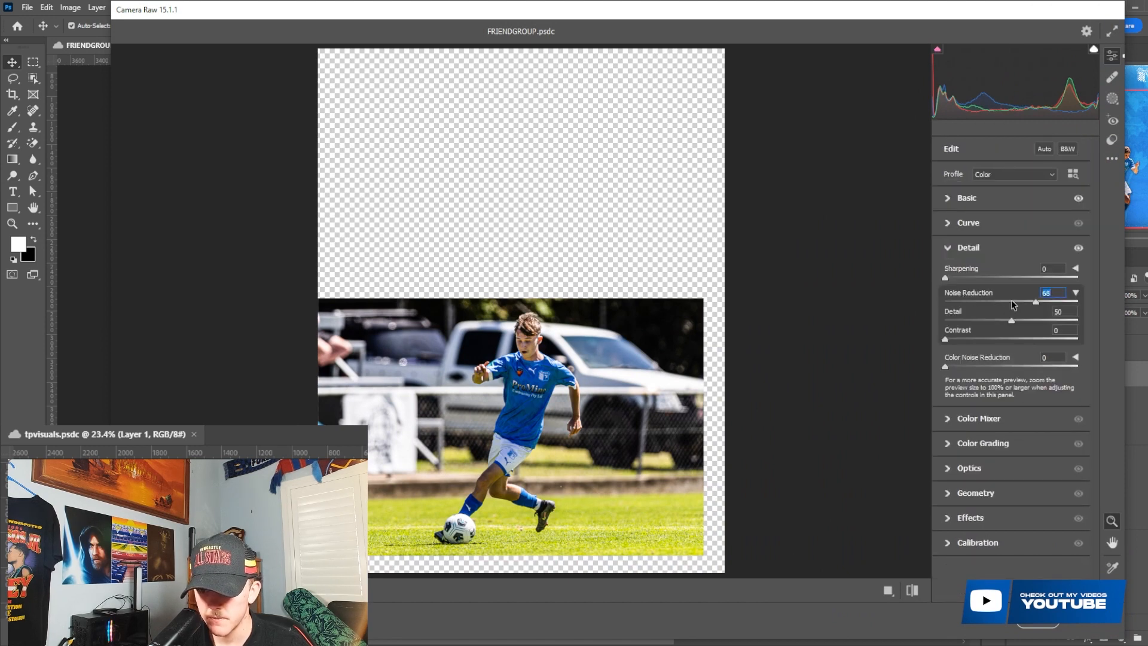
click(1044, 624)
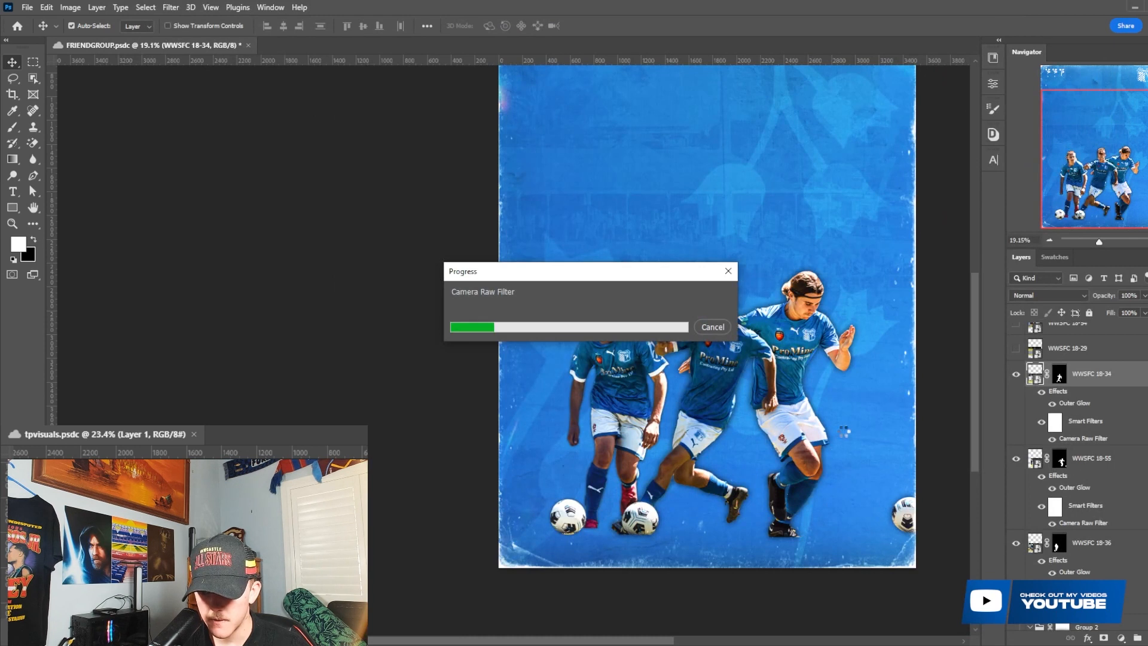
Edit the WWSFC 18-55 layer's Camera Raw filter: Noise Reduction 35, Saturation +16 and Vibrance +11.
scroll(839, 412, up, 1)
click(839, 392)
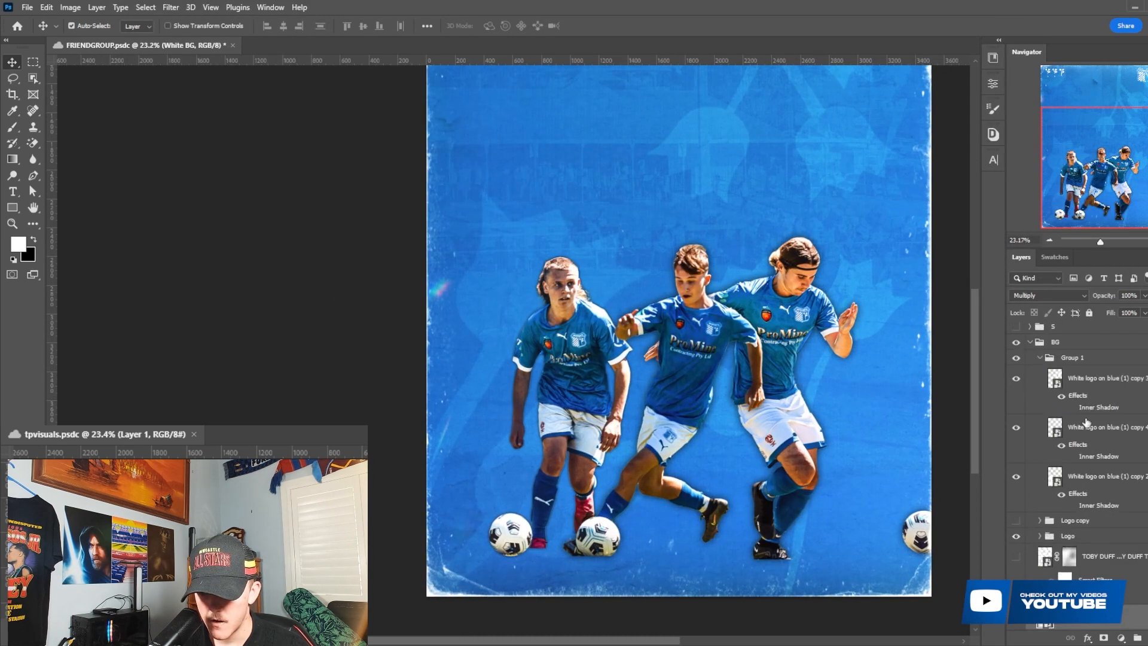
click(808, 338)
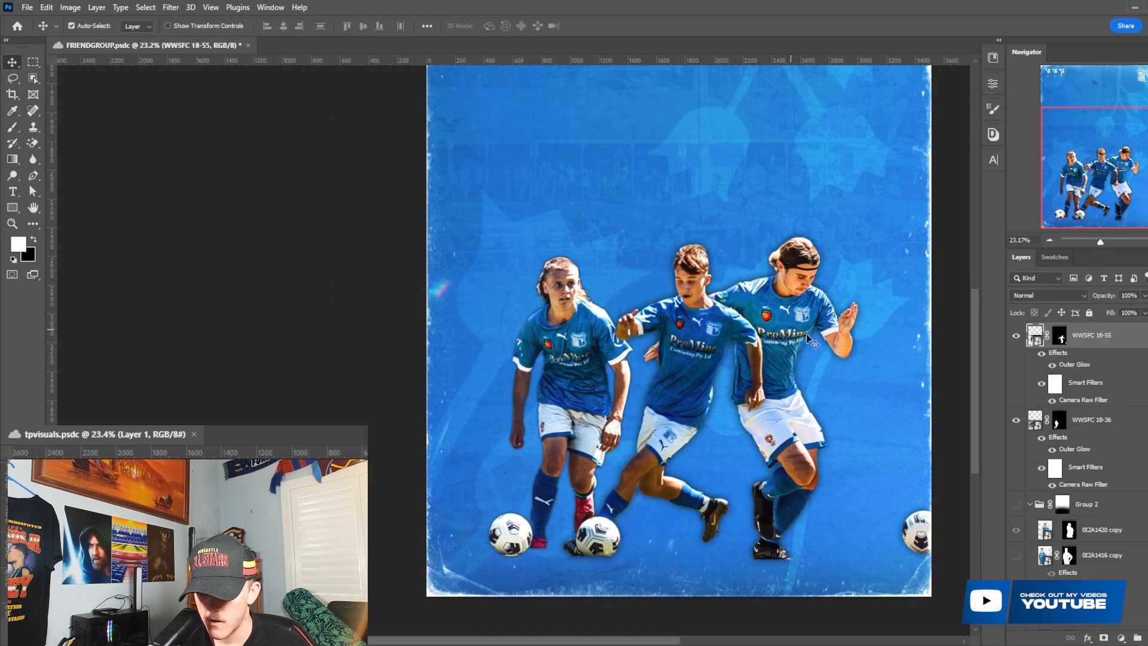
double_click(1094, 399)
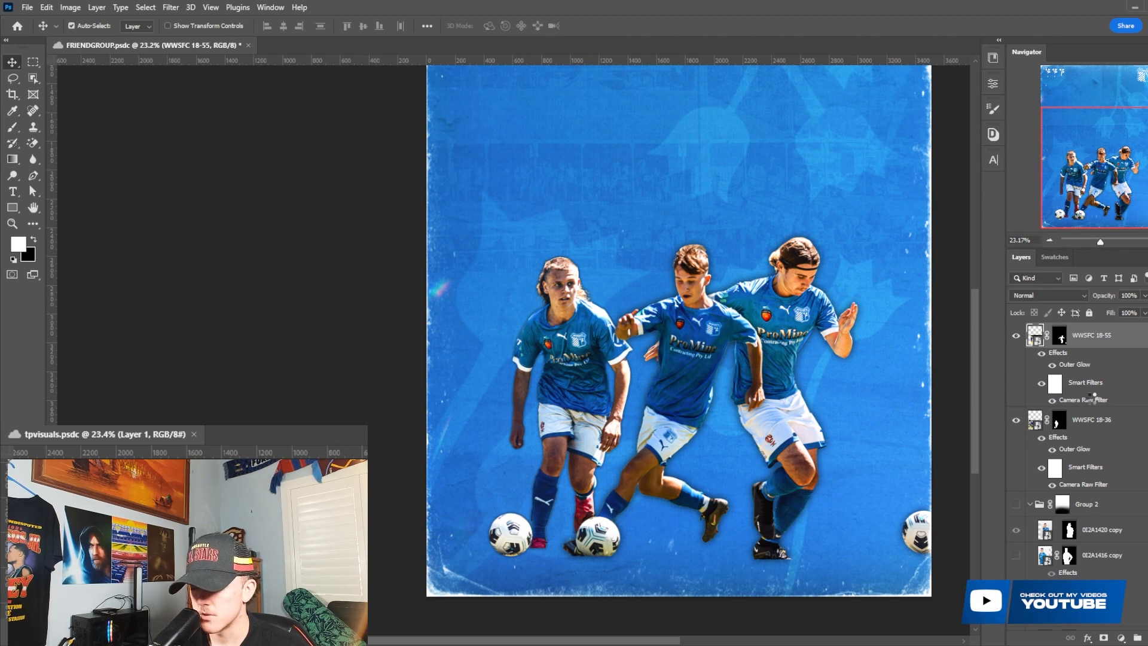
drag(984, 302, 992, 306)
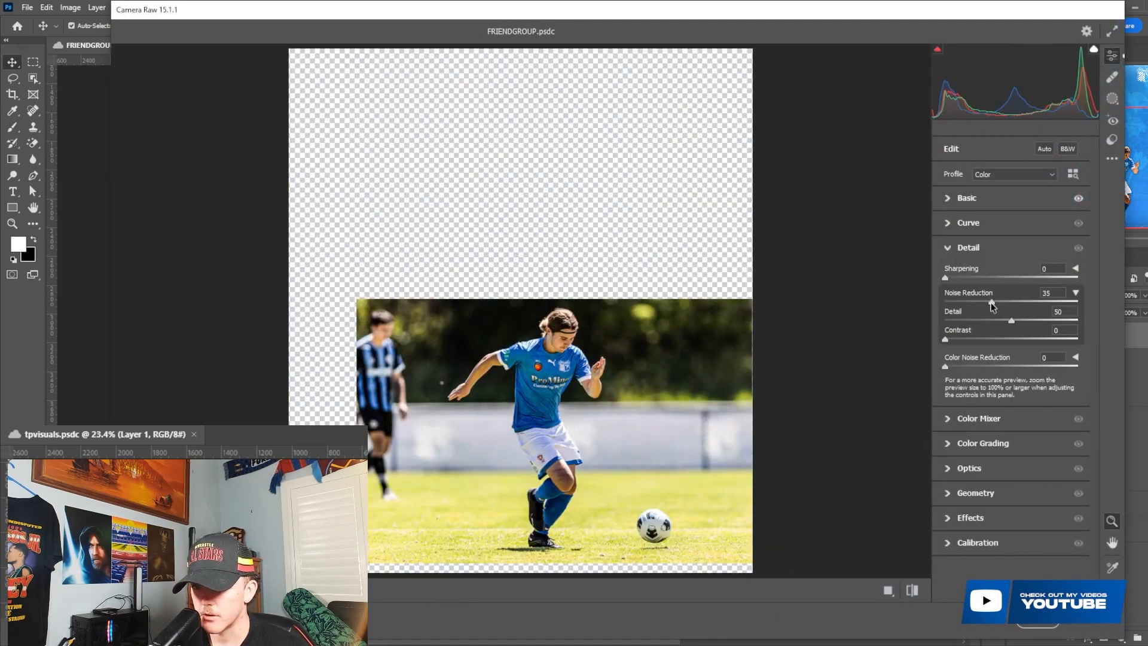
click(987, 206)
drag(1022, 509, 1023, 509)
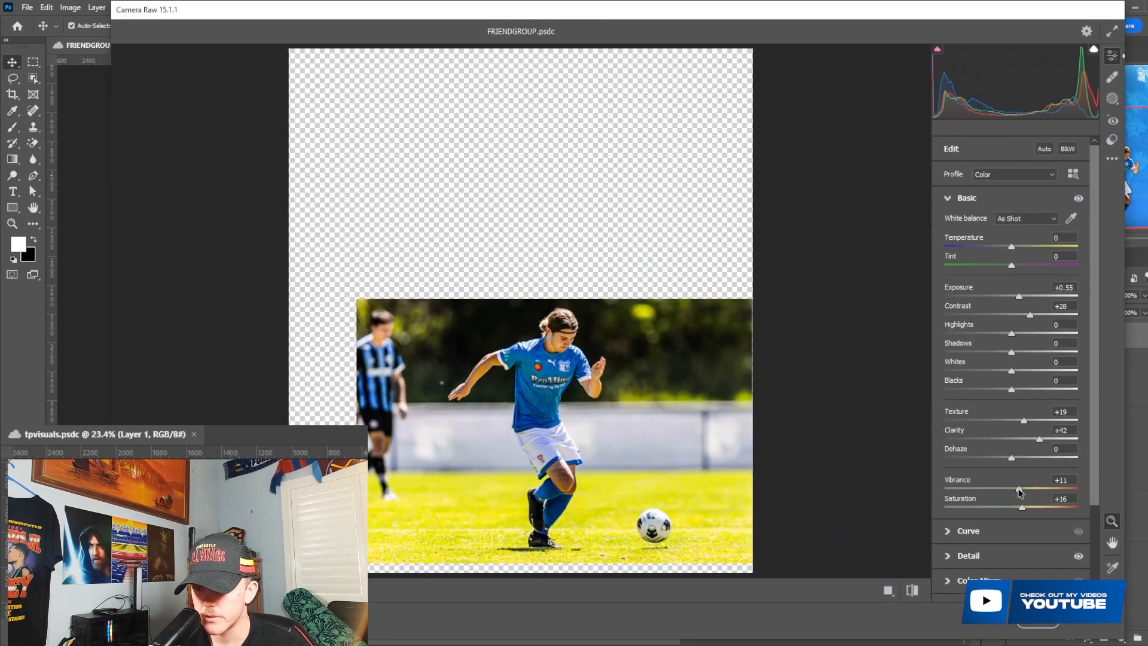
click(1063, 629)
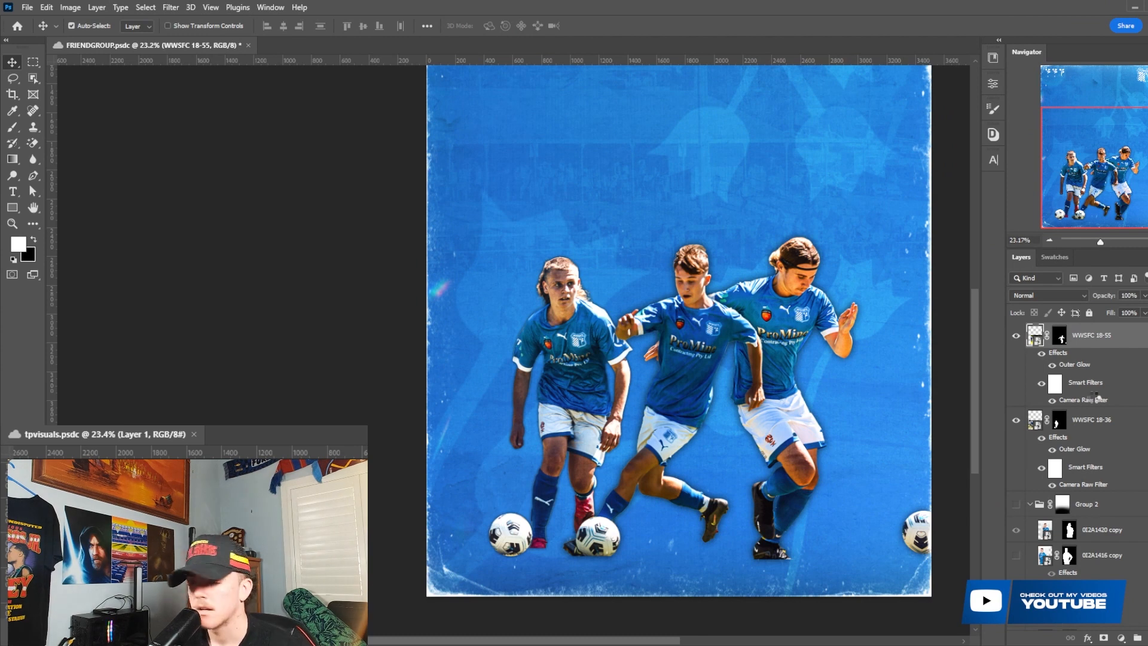
Lower the WWSFC 18-55 layer's Camera Raw Vibrance to +4 and Saturation to +4.
double_click(1083, 399)
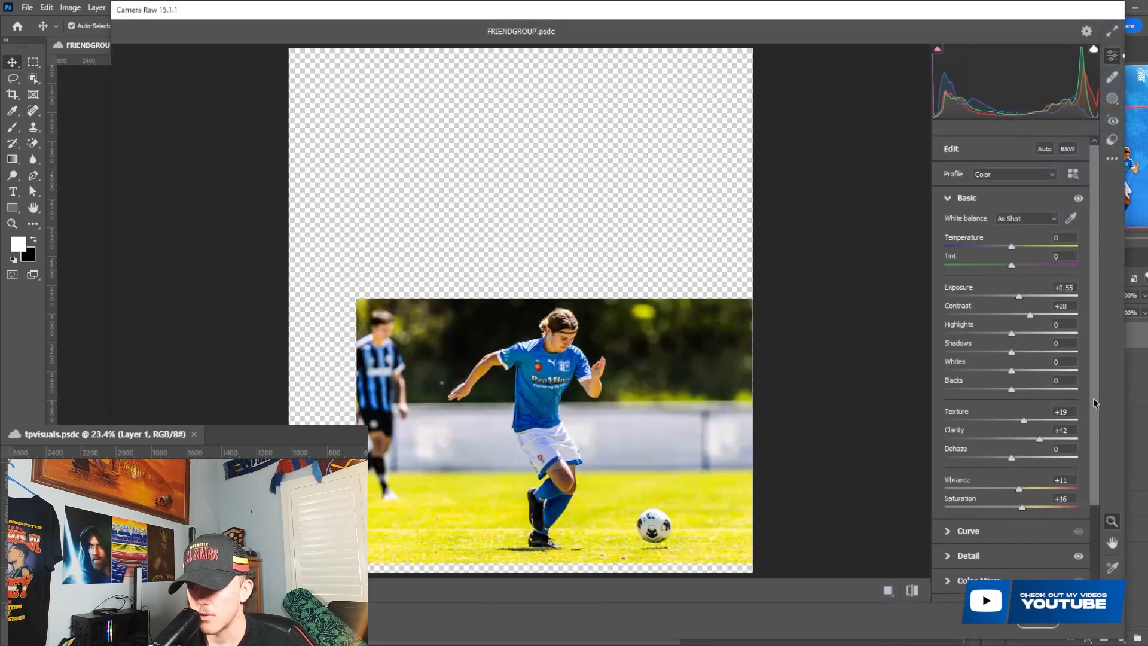
drag(1022, 508, 1011, 510)
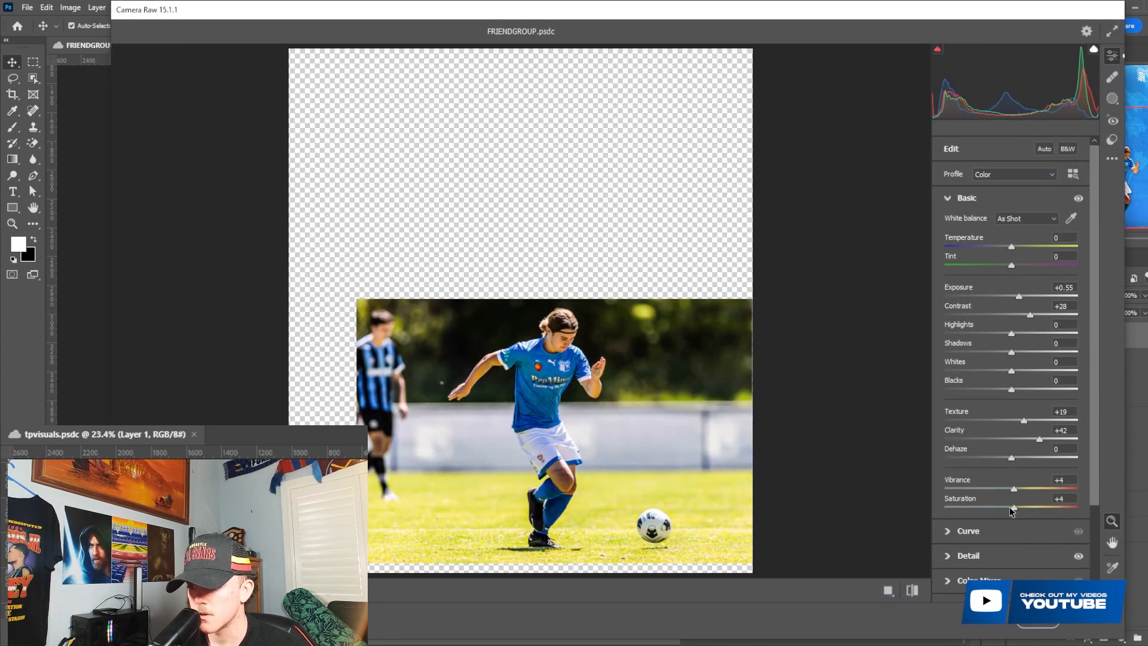
key(Return)
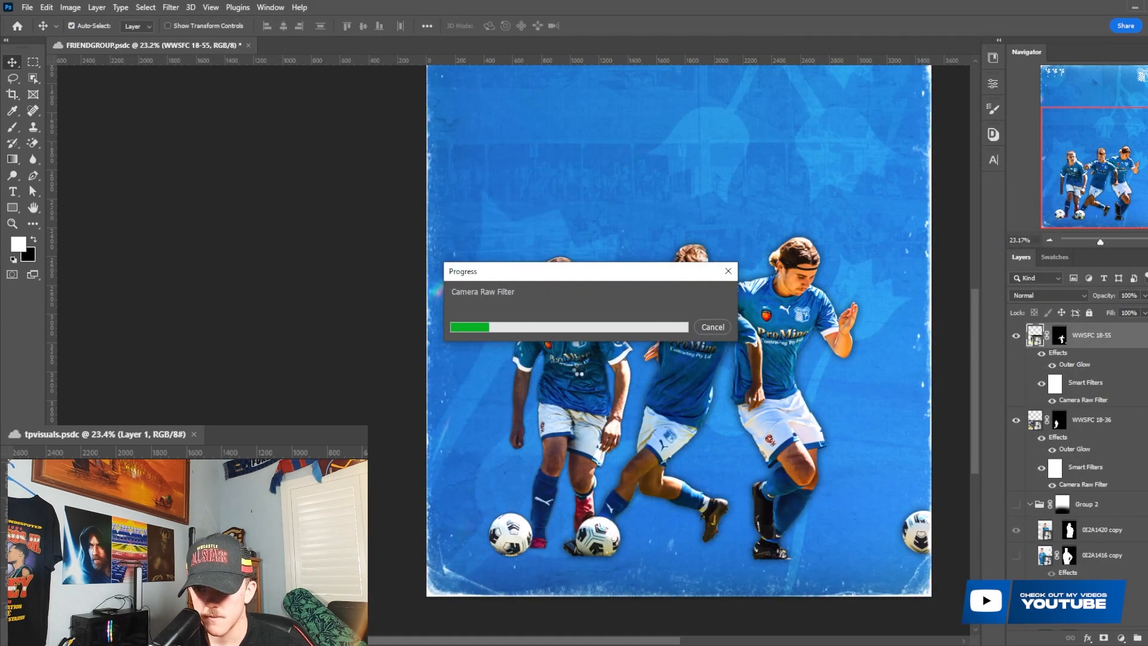
Set Noise Reduction to 32 in the WWSFC 18-36 layer's Camera Raw filter.
click(579, 374)
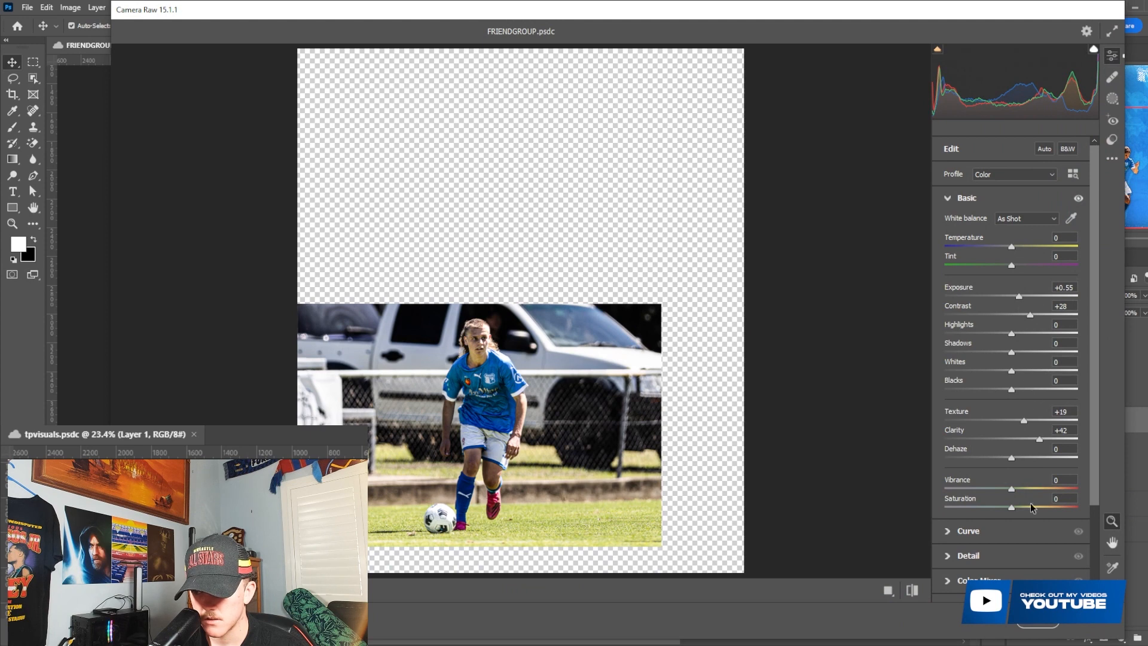
click(980, 555)
click(987, 301)
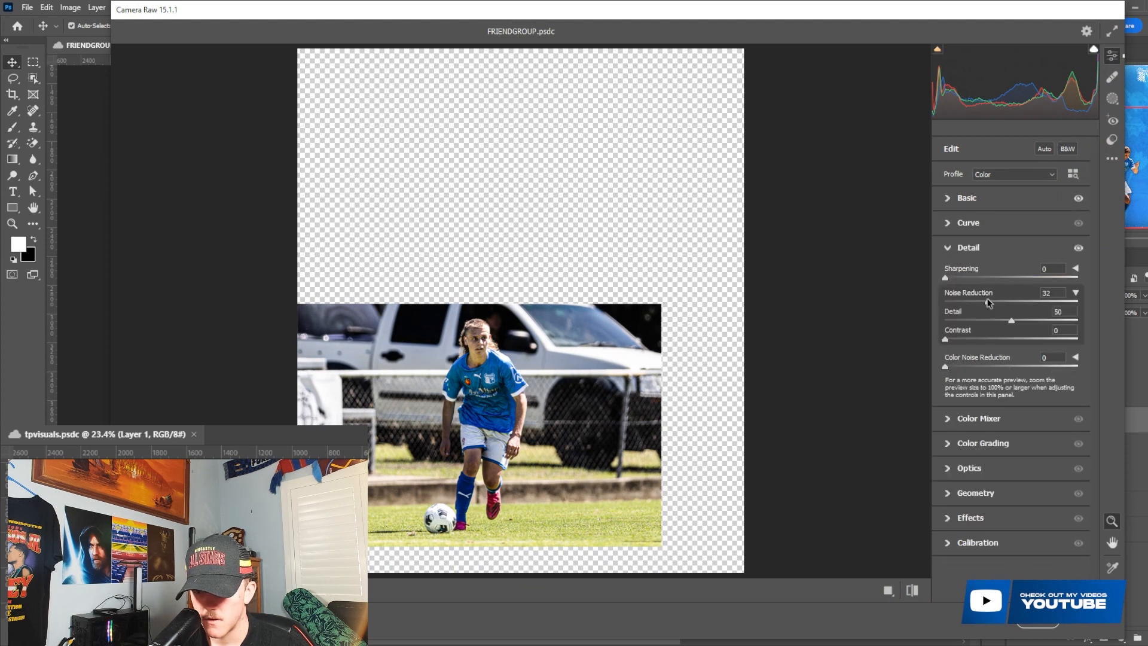
click(1017, 622)
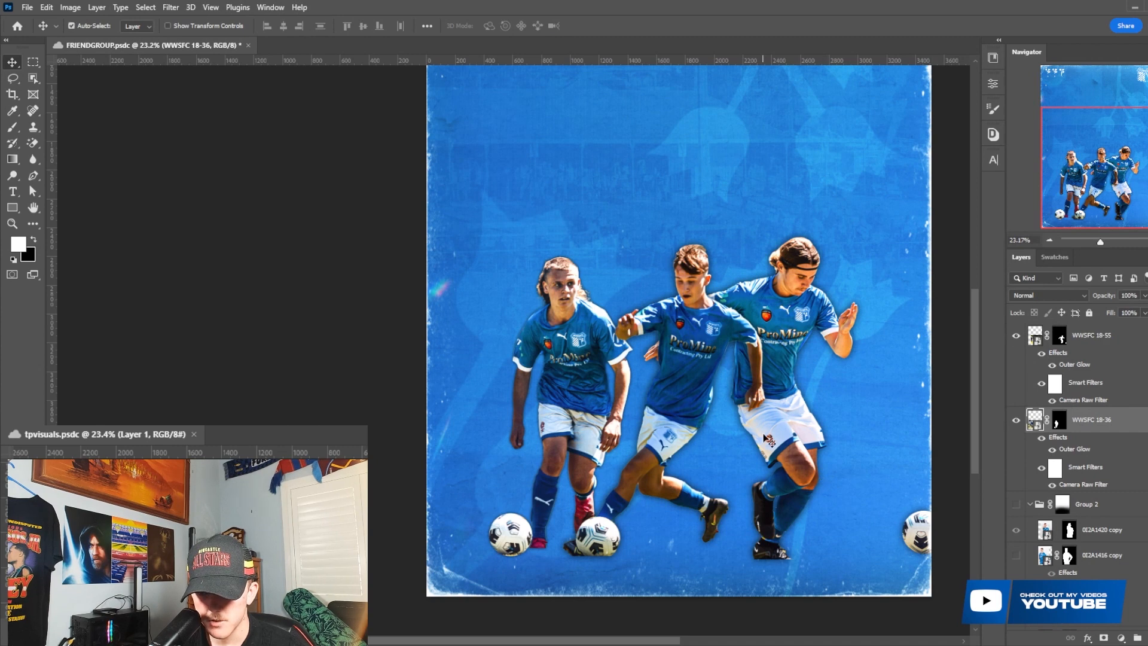
Show the WWSFC 18-29 layer, move it directly beneath WWSFC 18-36, and hide it again.
scroll(767, 441, down, 3)
scroll(813, 465, up, 2)
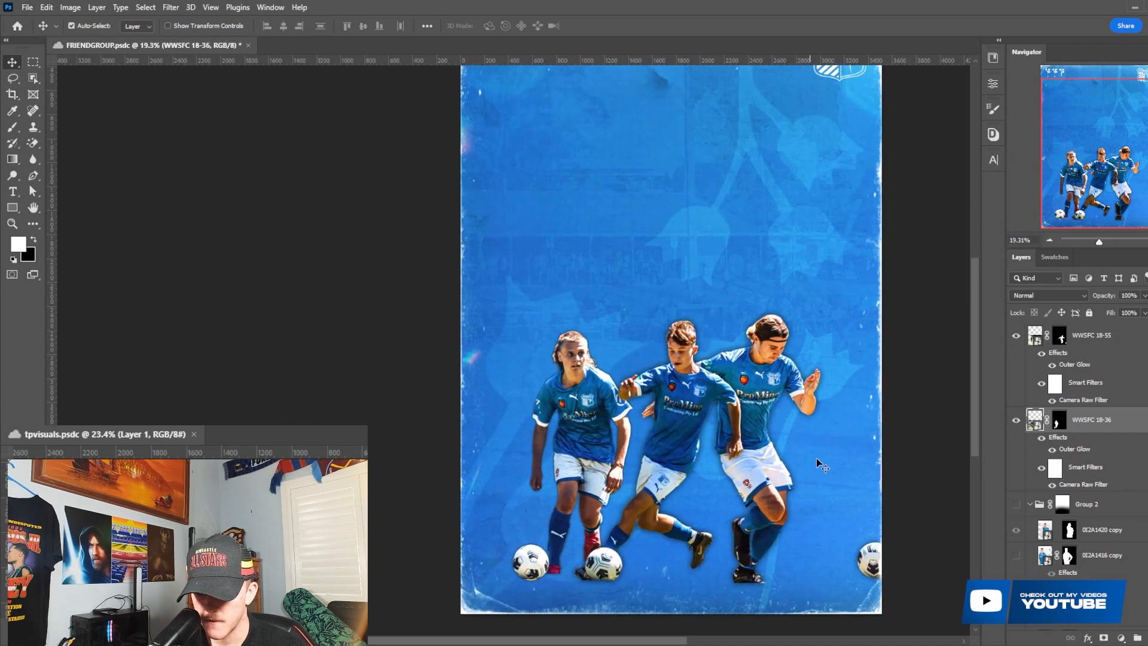
scroll(1079, 478, up, 4)
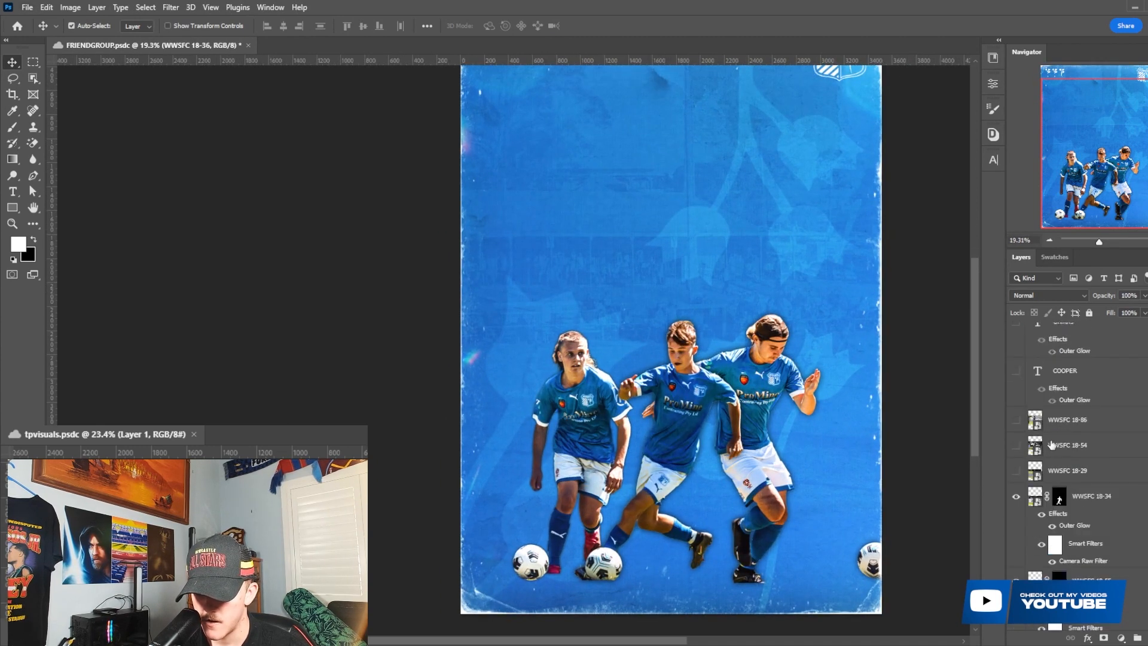
click(1014, 472)
mouse_move(1078, 470)
mouse_down()
mouse_move(1075, 567)
mouse_move(1073, 491)
mouse_up()
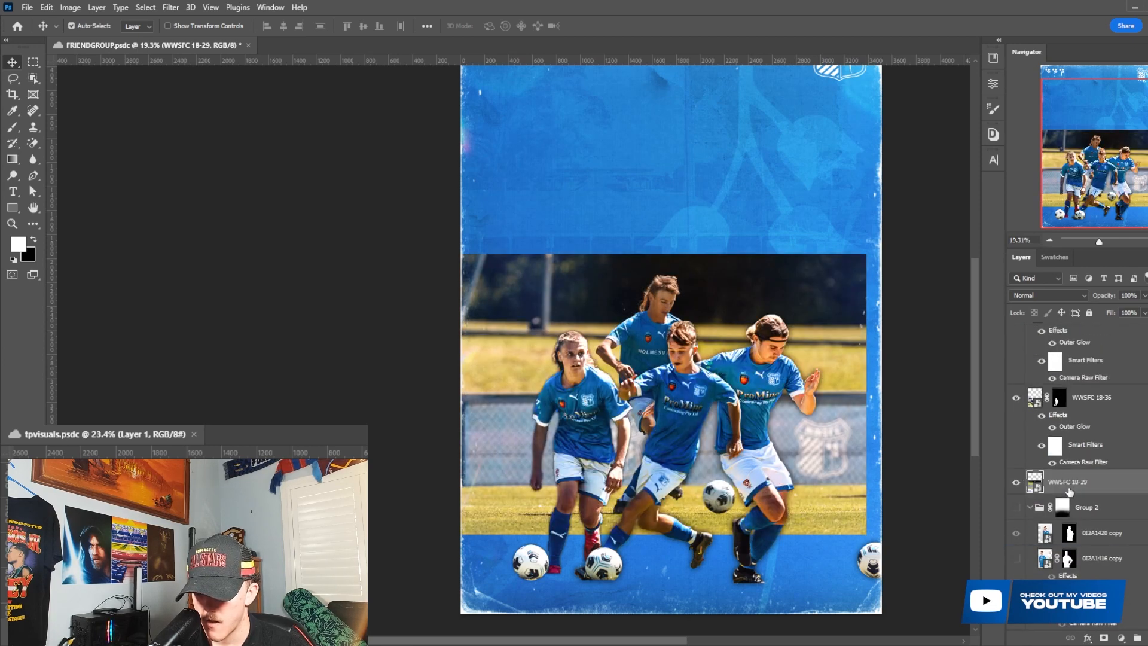
key(ctrl+t)
click(597, 26)
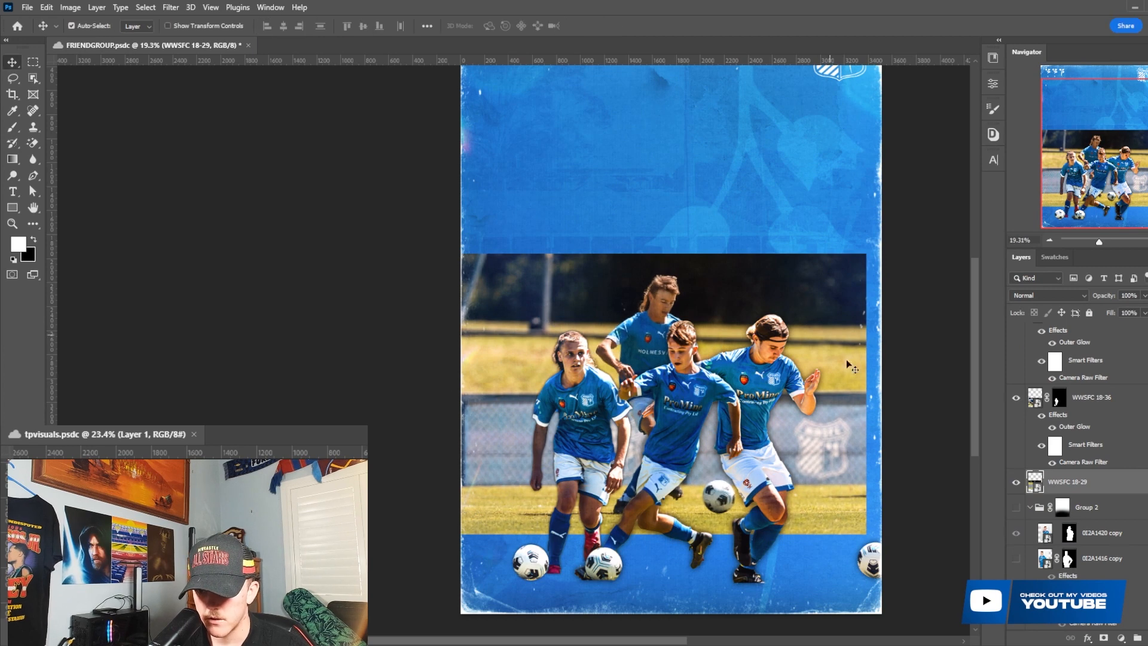
click(1016, 482)
scroll(1106, 514, up, 2)
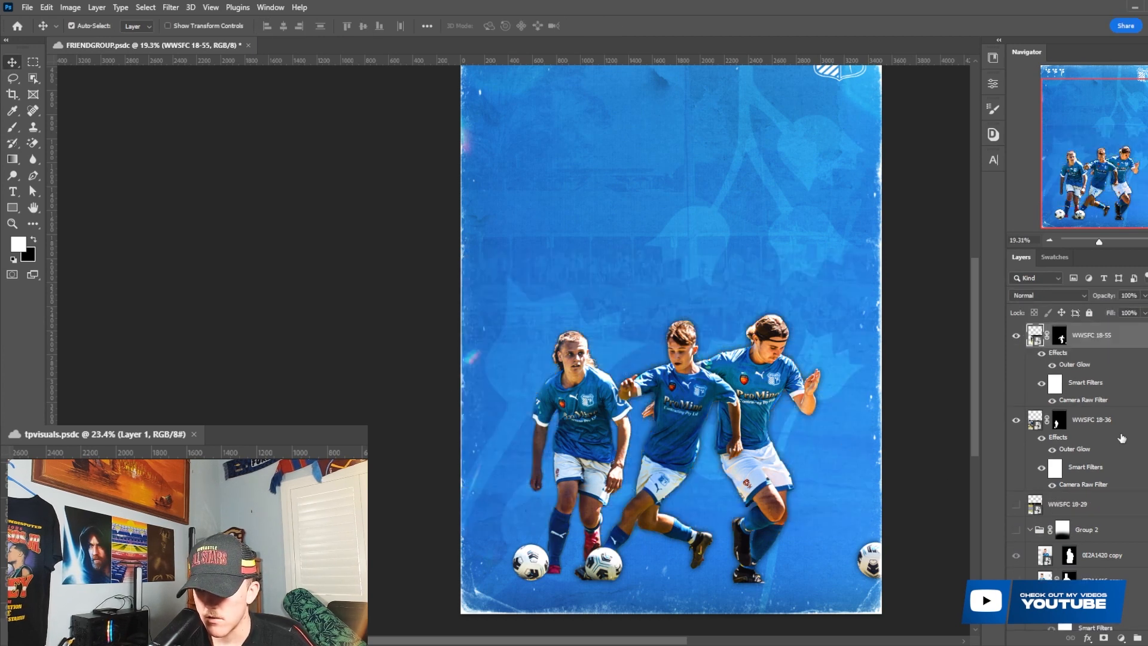
Create a new layer directly above WWSFC 18-29 and choose the Foot Shadow 2 brush with black as foreground colour.
key(ctrl+shift+alt+n)
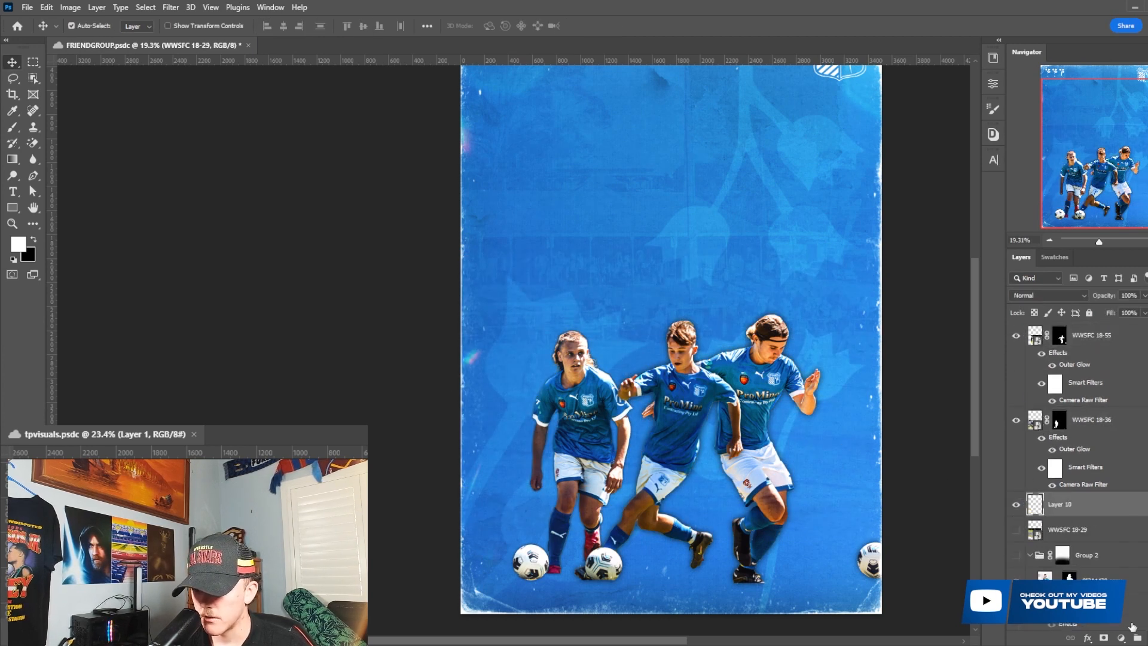
scroll(867, 526, down, 2)
key(b)
right_click(871, 530)
scroll(904, 572, down, 5)
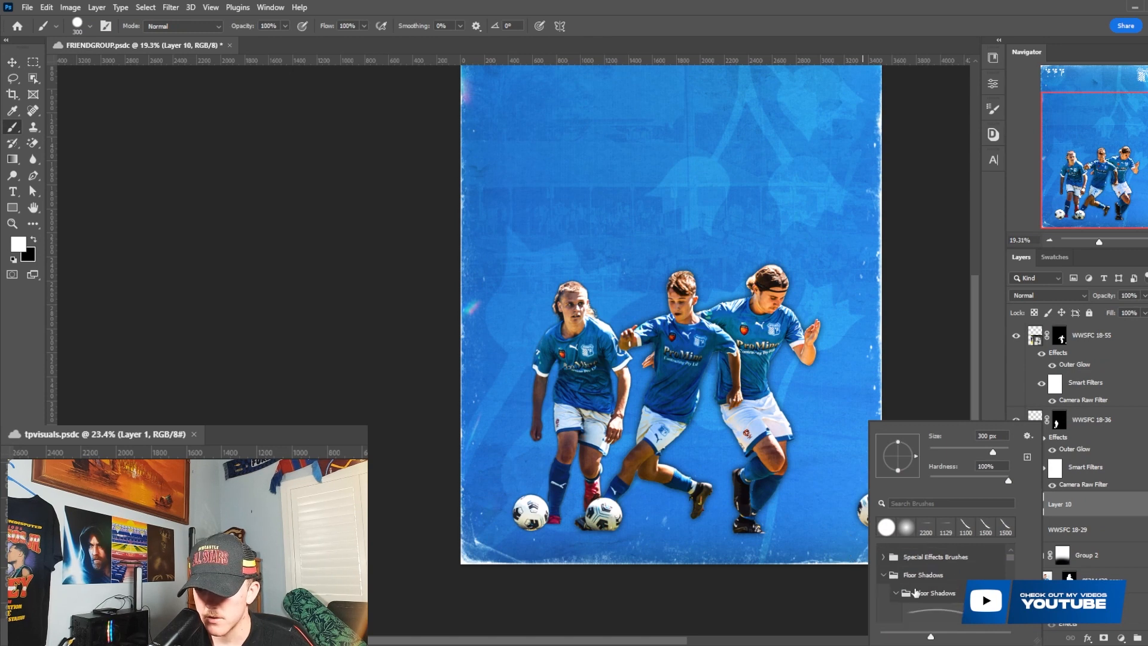
click(939, 600)
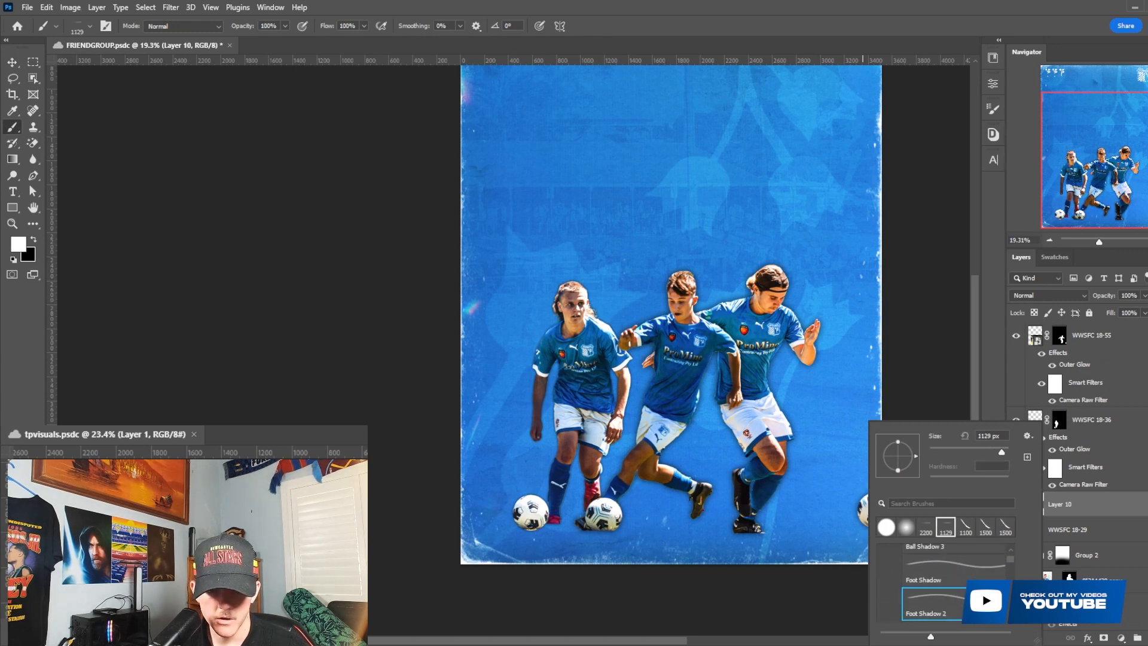
key(Return)
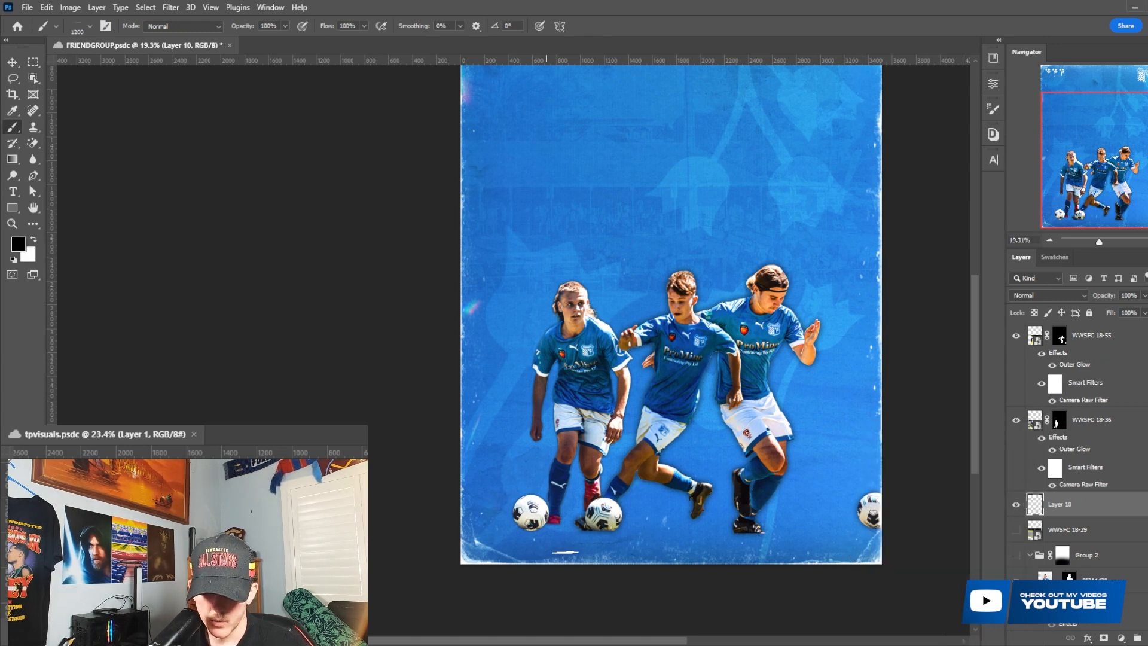
Paint a black ground shadow under the balls and players' feet across the poster with the shadow brush at 2500 px.
click(520, 534)
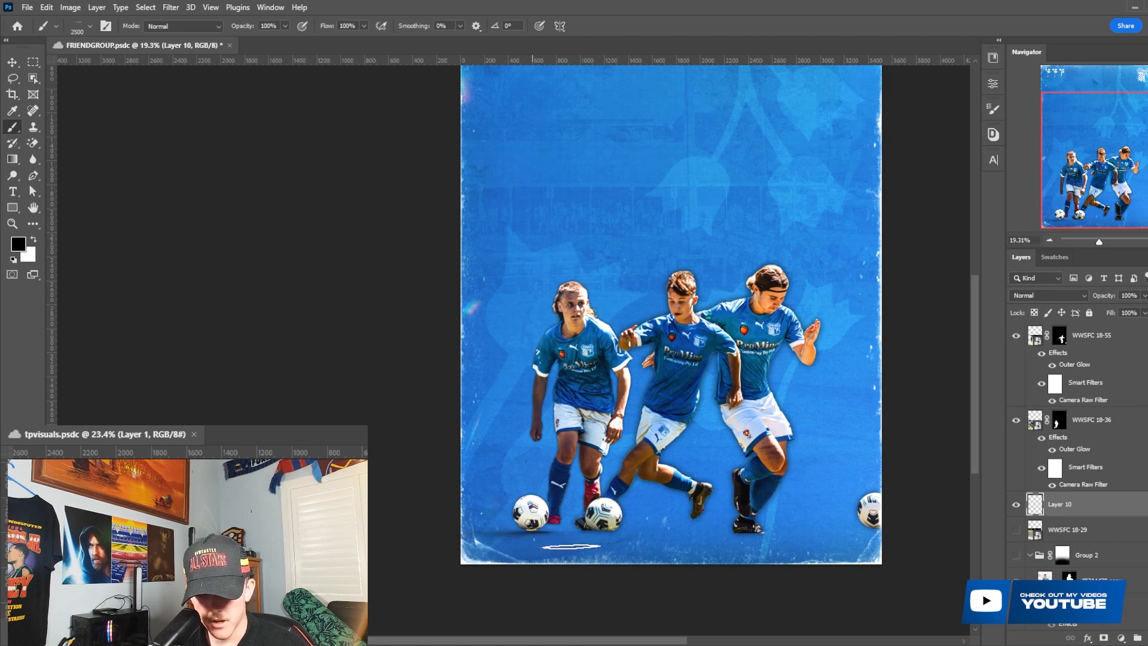
key(ctrl+z)
key(])
click(522, 530)
click(523, 531)
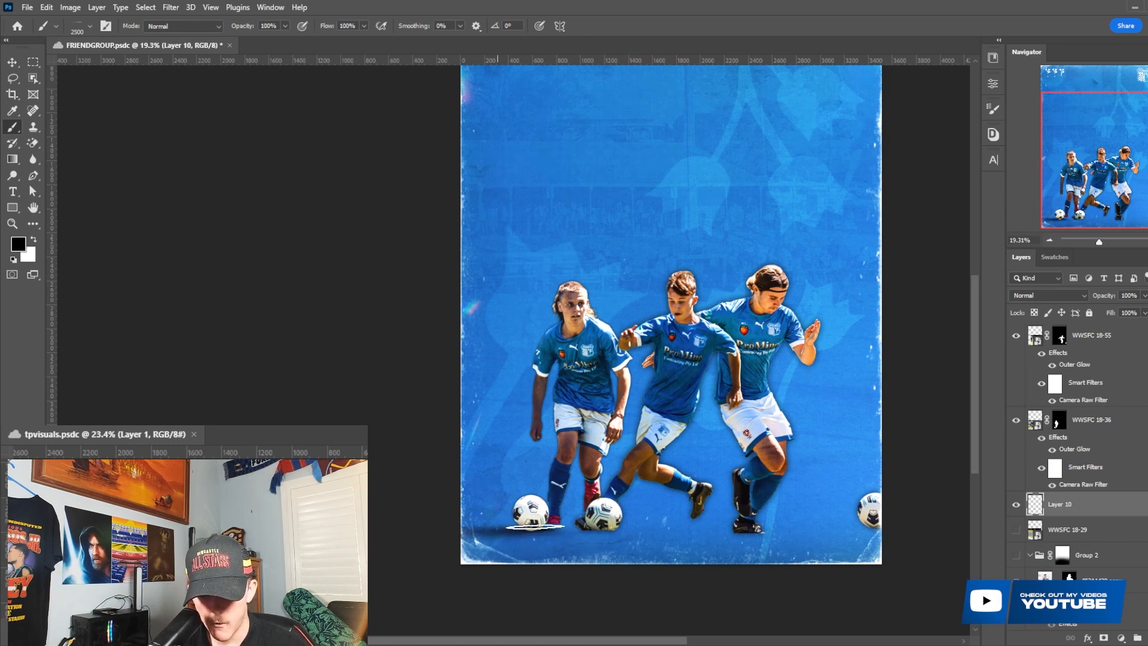
key(z)
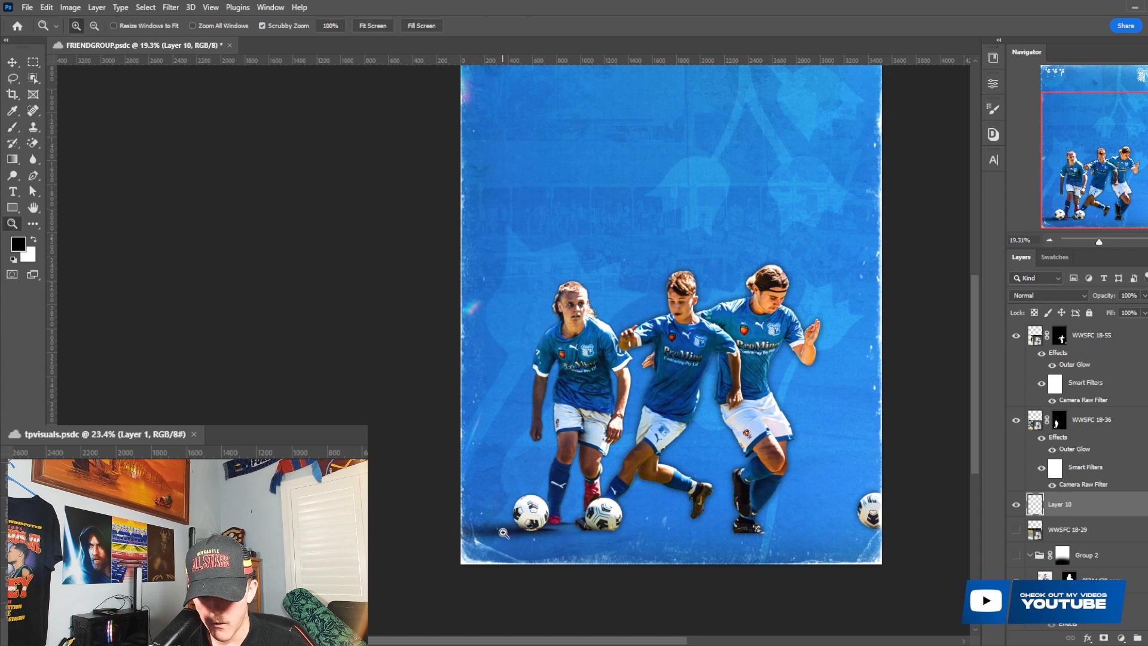
key(b)
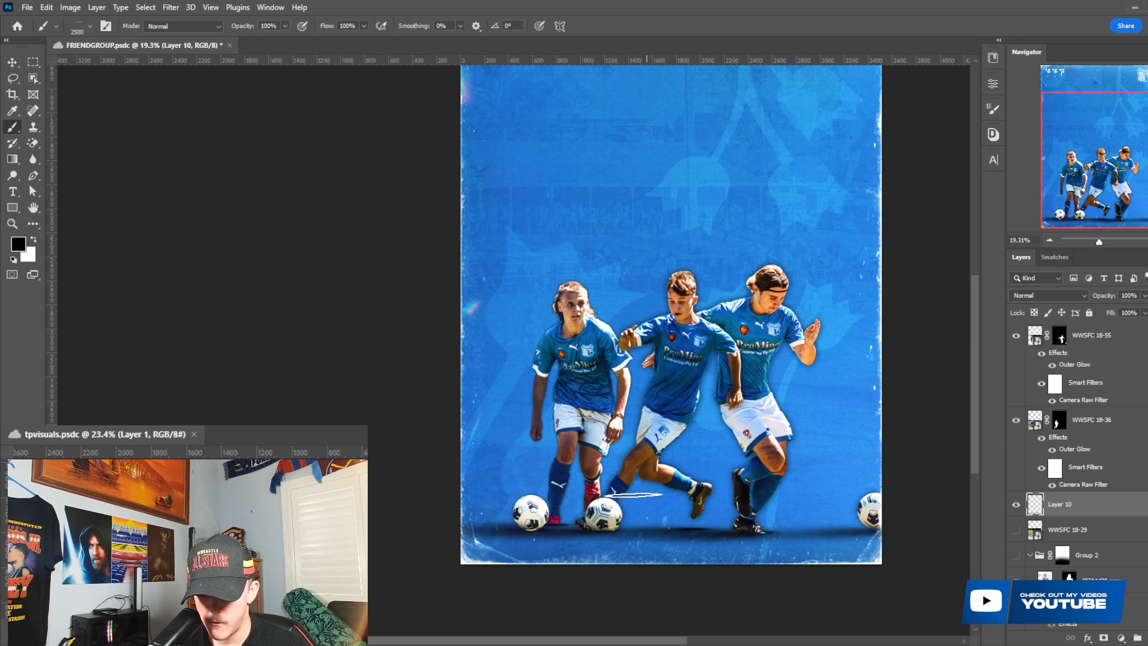
Group the WWSFC 18-34, WWSFC 18-55 and WWSFC 18-36 player layers together.
scroll(635, 494, down, 2)
scroll(759, 440, up, 2)
scroll(1102, 459, up, 2)
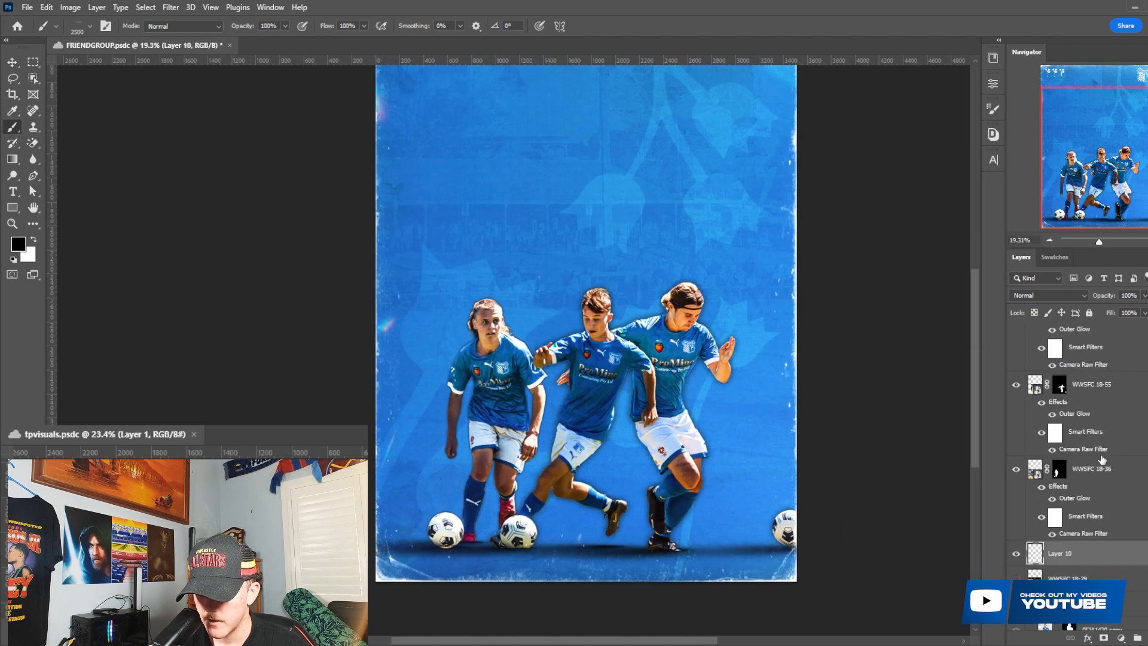
click(1100, 468)
scroll(1101, 470, up, 4)
shift+click(1092, 495)
scroll(1099, 497, down, 3)
key(ctrl+g)
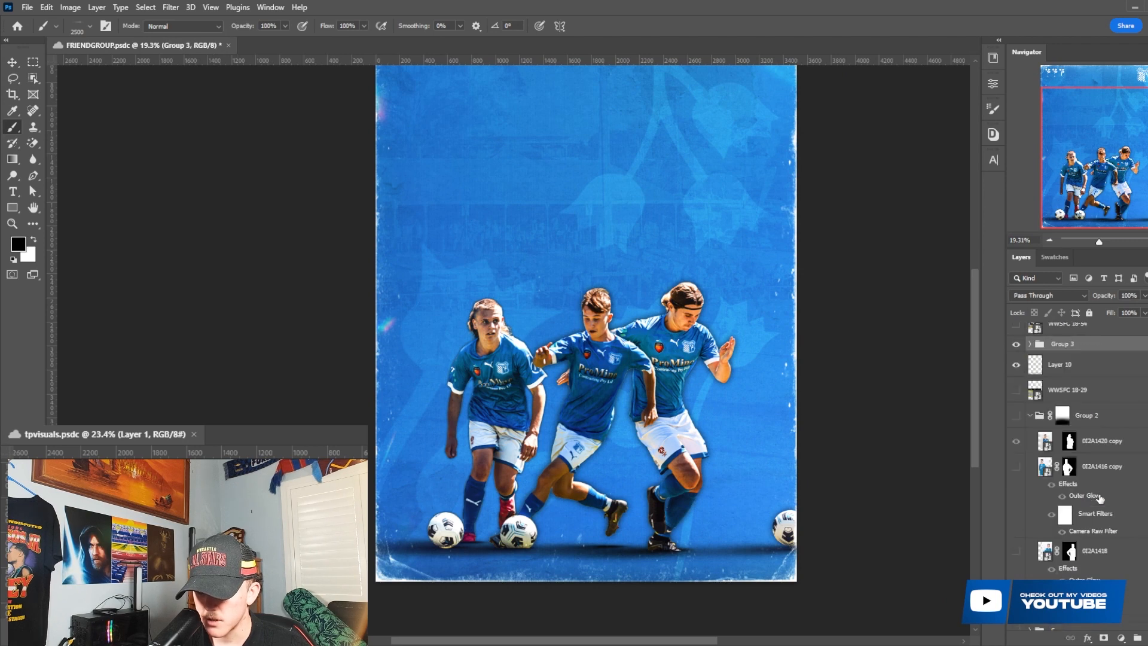
Add a new empty layer above Group 3 and make it a clipping mask on the group.
scroll(1080, 529, up, 1)
click(1147, 637)
right_click(1104, 397)
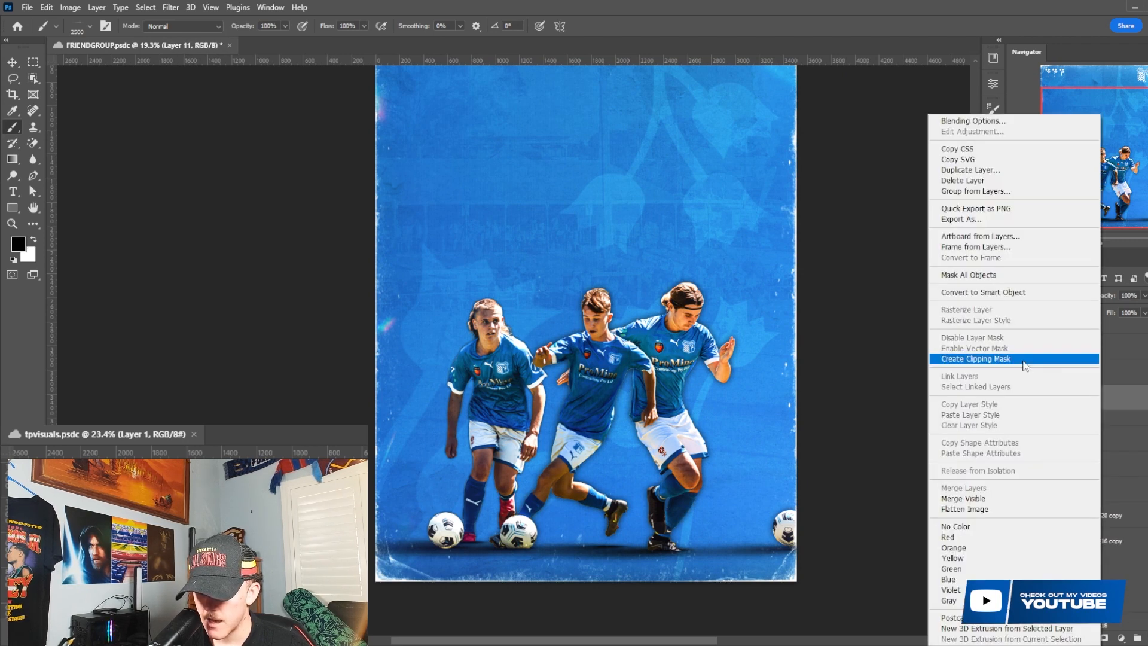
click(1025, 360)
Darken the players' feet and balls on the clipped layer with a soft black brush, 0% hardness, 38% flow, about 2000 px.
right_click(642, 514)
click(705, 530)
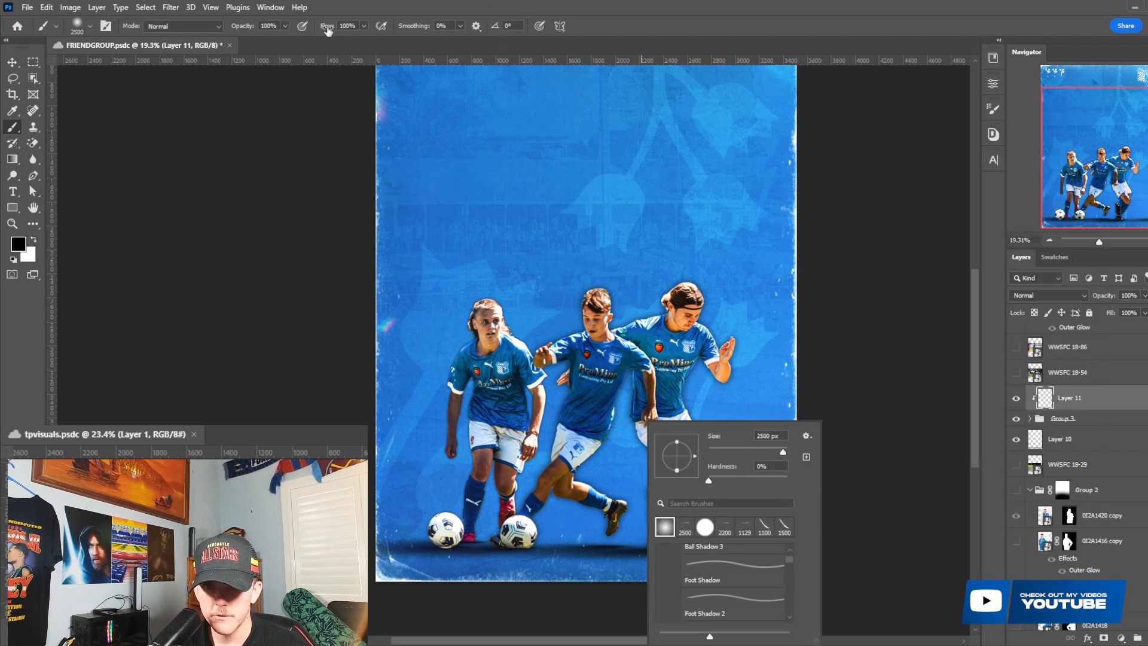
drag(327, 26, 290, 25)
key(bracketleft)
key(bracketleft)
key(bracketleft)
key(bracketleft)
key(bracketleft)
key(bracketleft)
scroll(513, 487, down, 1)
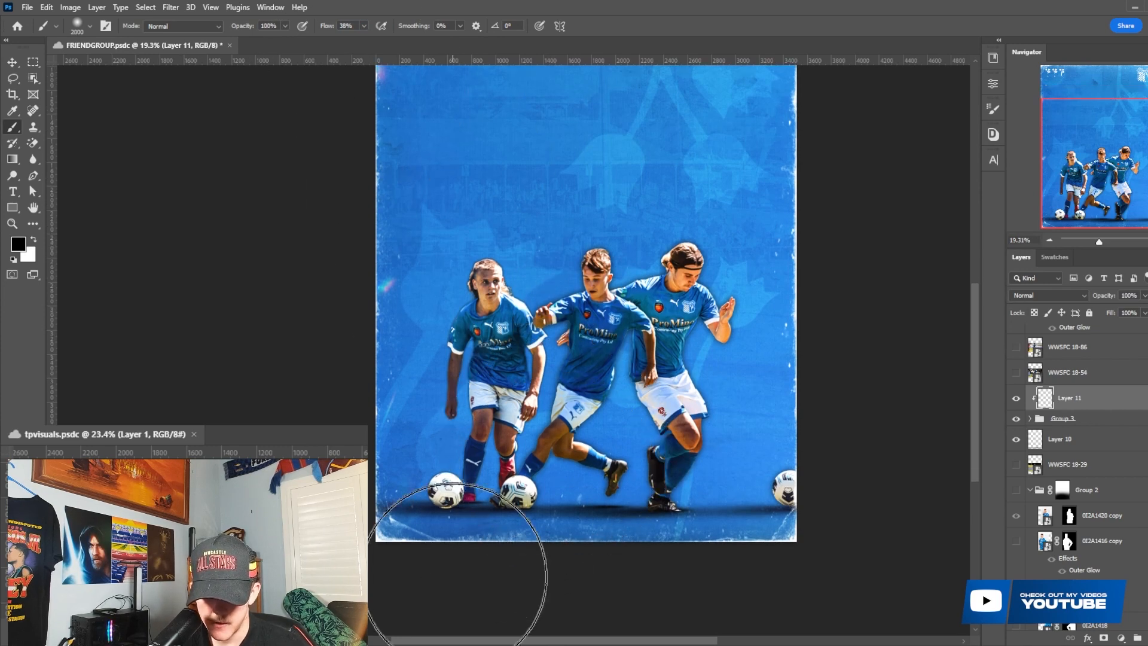
mouse_move(460, 574)
mouse_down()
mouse_move(730, 590)
mouse_move(460, 576)
mouse_move(864, 575)
mouse_up()
scroll(679, 333, up, 1)
scroll(688, 359, down, 1)
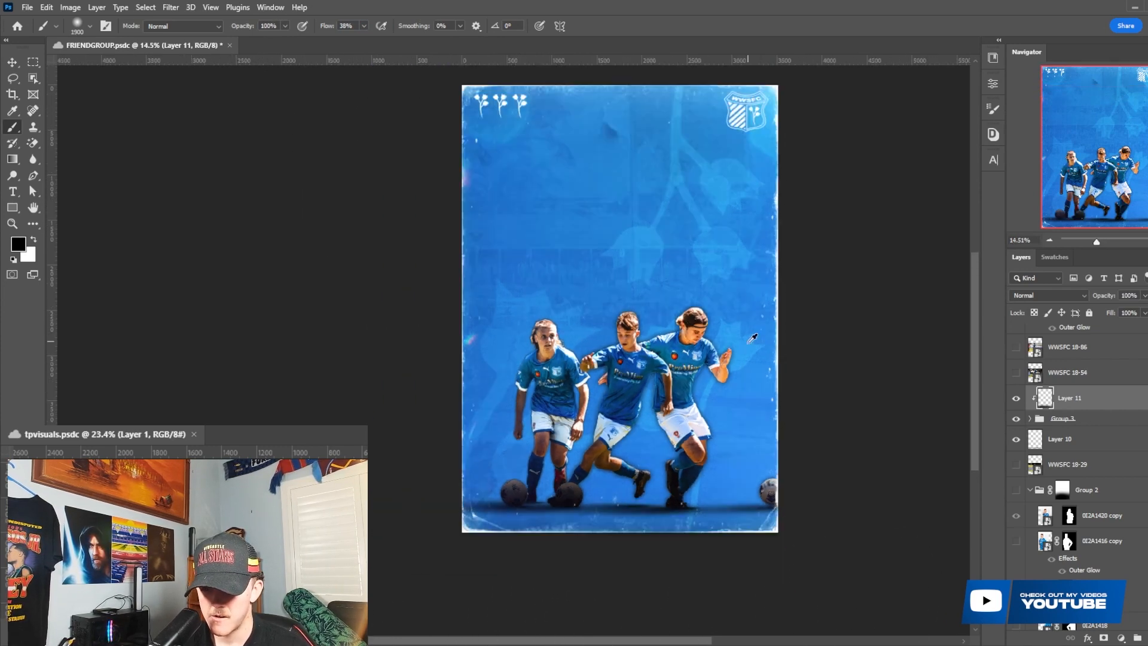
scroll(710, 407, up, 1)
Try shifting the WWSFC 18-36 player to the left, away from the middle player.
key(v)
click(555, 424)
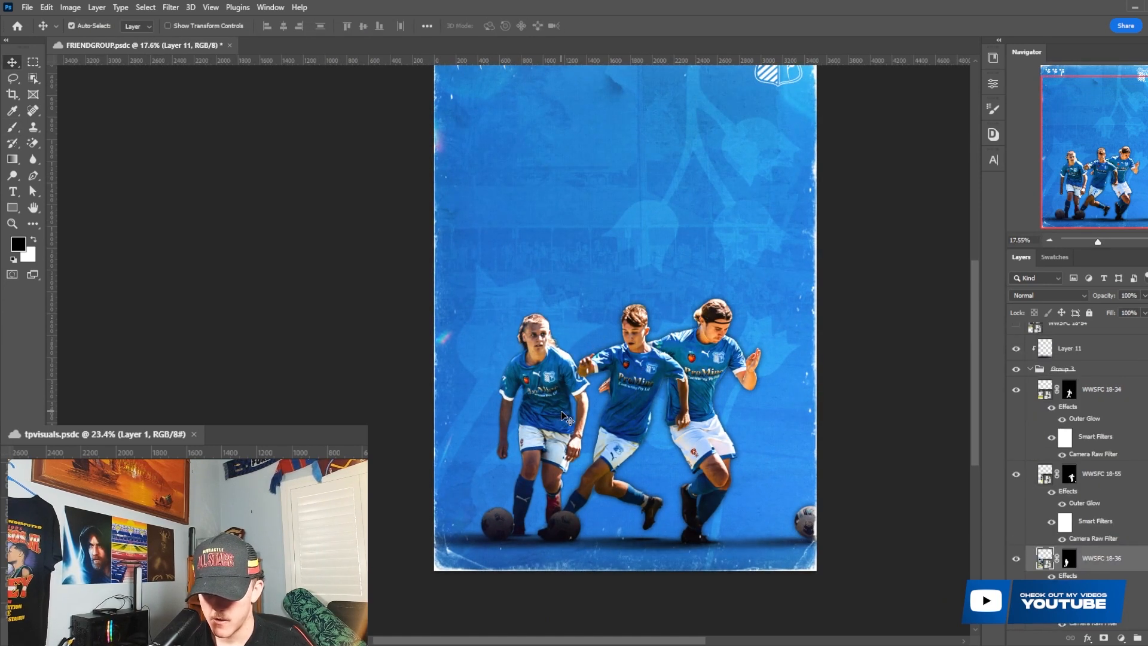
scroll(1101, 541, down, 1)
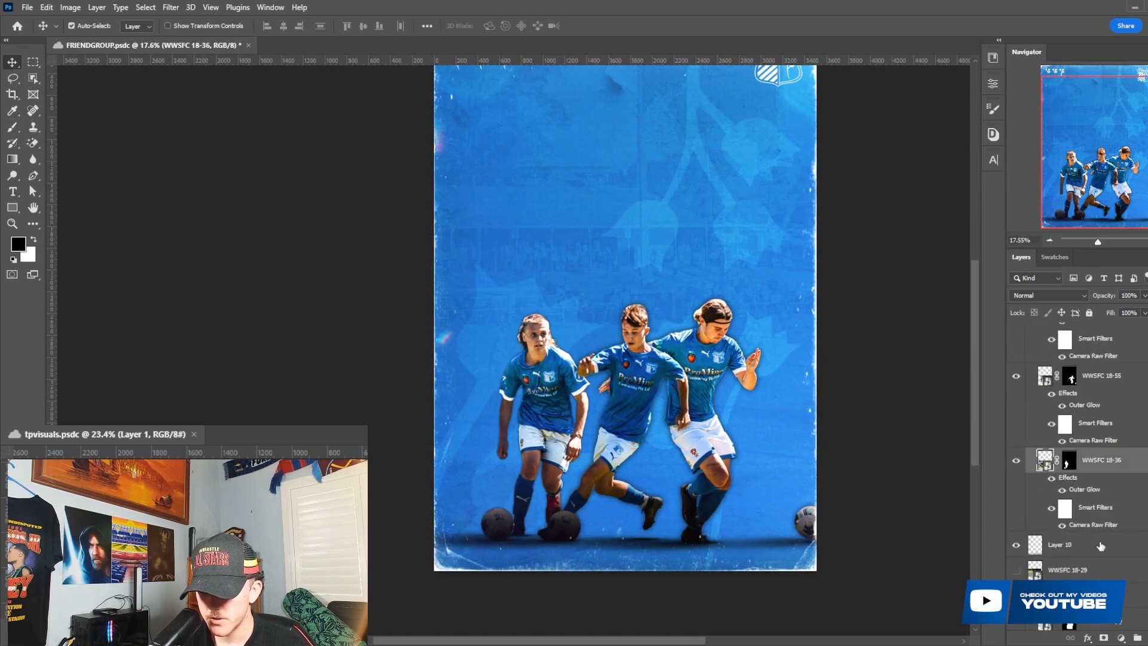
key(shift+Left)
key(shift+Left)
key(shift+Left)
key(shift+Left)
key(shift+Left)
key(shift+Left)
key(shift+Left)
key(shift+Left)
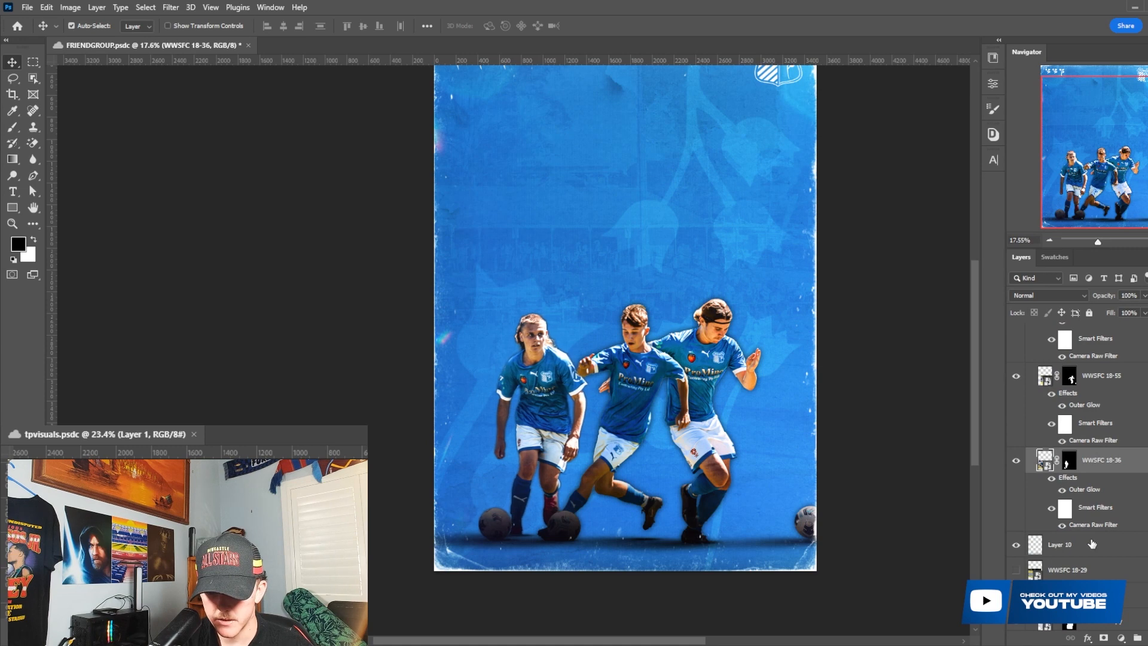
key(shift+Left)
key(shift+Left)
key(shift+Left)
key(shift+Left)
key(shift+Left)
key(shift+Left)
key(shift+Left)
key(shift+Left)
key(shift+Left)
key(shift+Left)
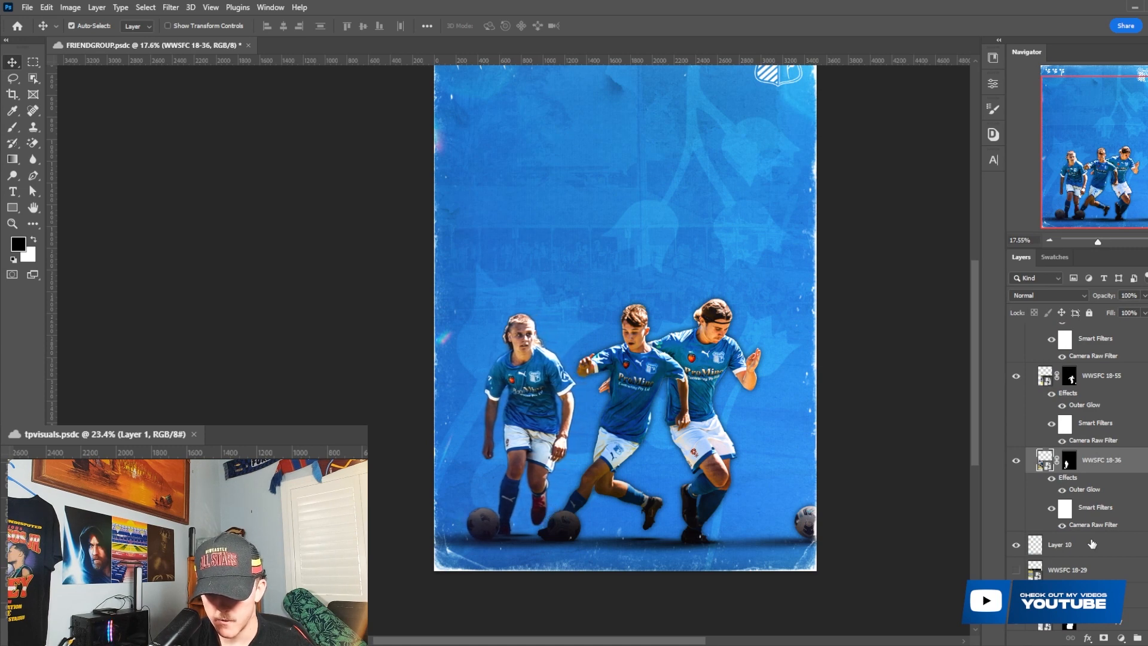
key(shift+Left)
key(shift+Left)
key(shift+Left)
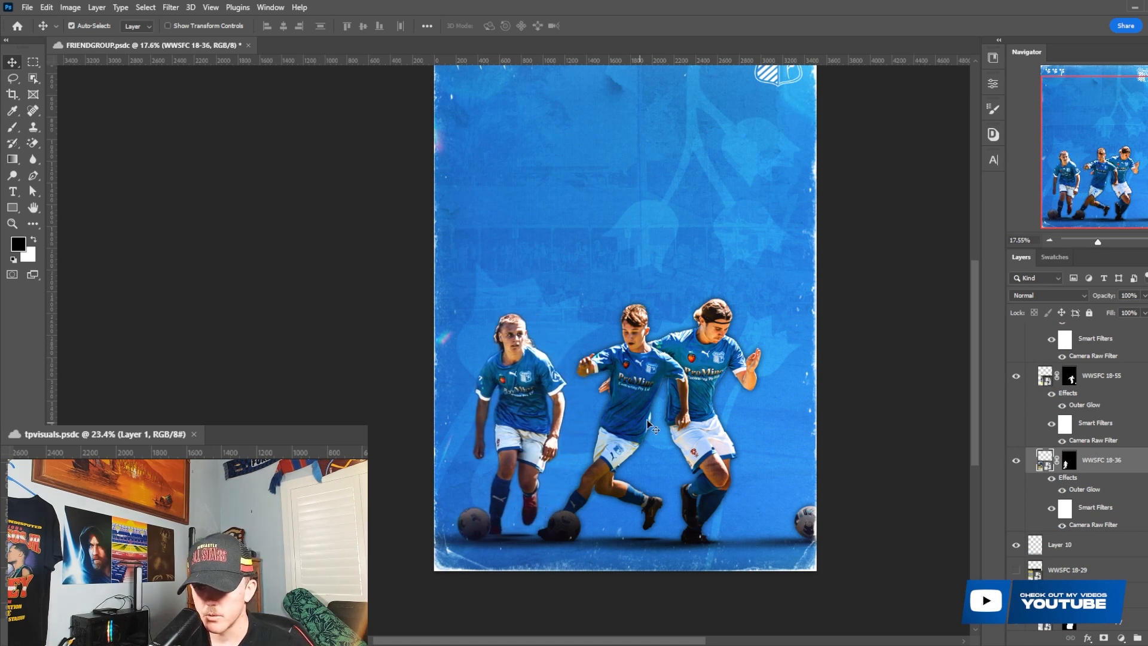
Try the WWSFC 18-55 player farther right and WWSFC 18-34 slightly left, and undo all the recent player moves.
drag(705, 399, 741, 399)
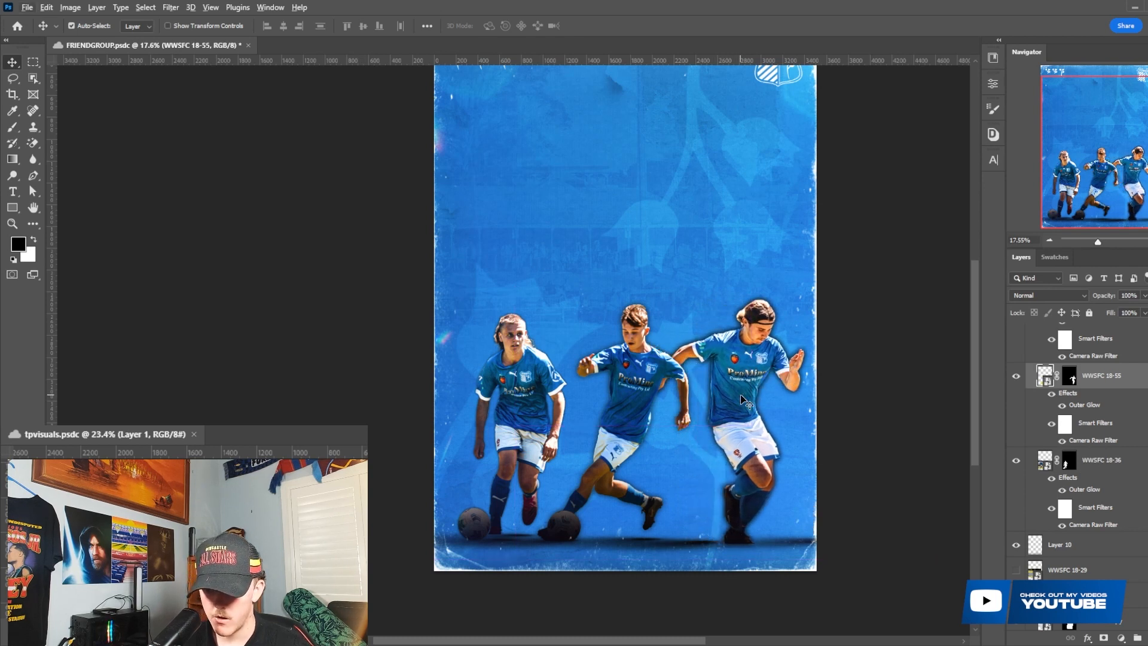
key(ctrl+z)
drag(632, 409, 623, 407)
scroll(651, 399, down, 2)
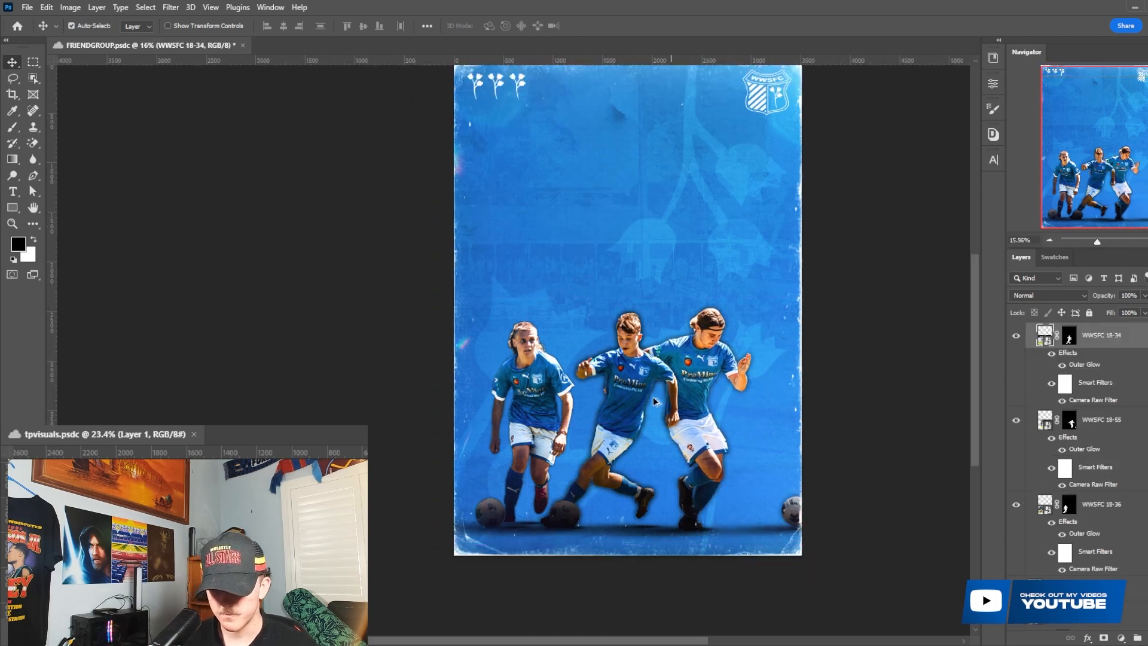
key(ctrl+z)
key(ctrl+z)
key(ctrl+z)
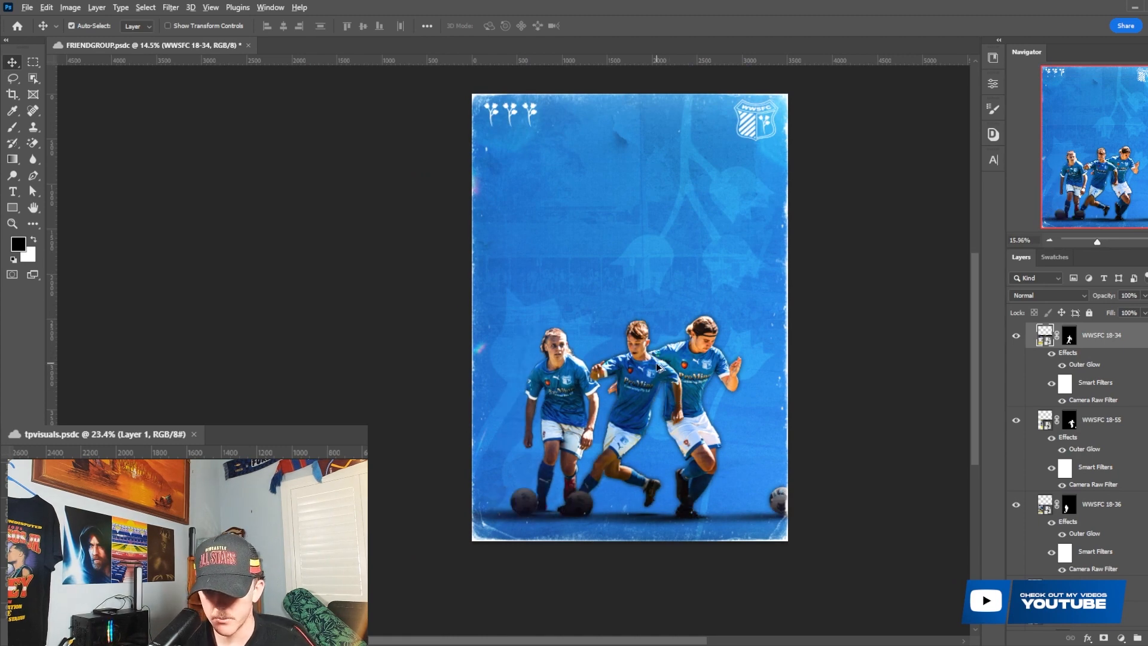
Collapse Group 3 and preview the WWSFC 18-29 photo behind the players, leaving it hidden.
scroll(658, 366, up, 2)
scroll(1035, 531, up, 5)
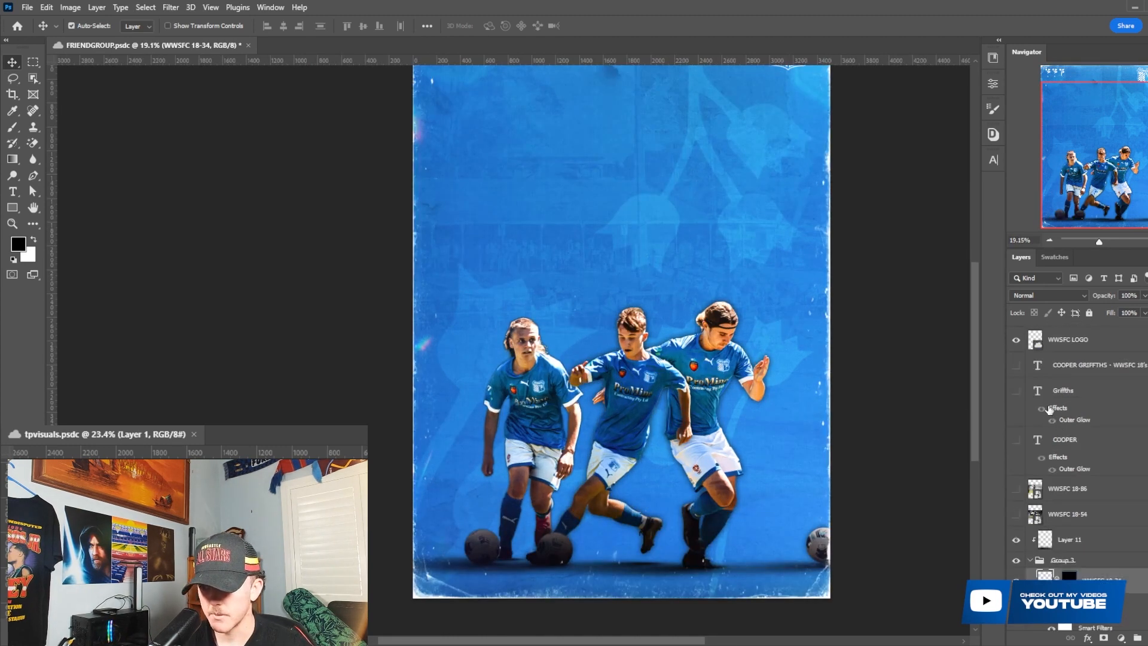
click(1030, 559)
scroll(1034, 562, down, 3)
click(1015, 459)
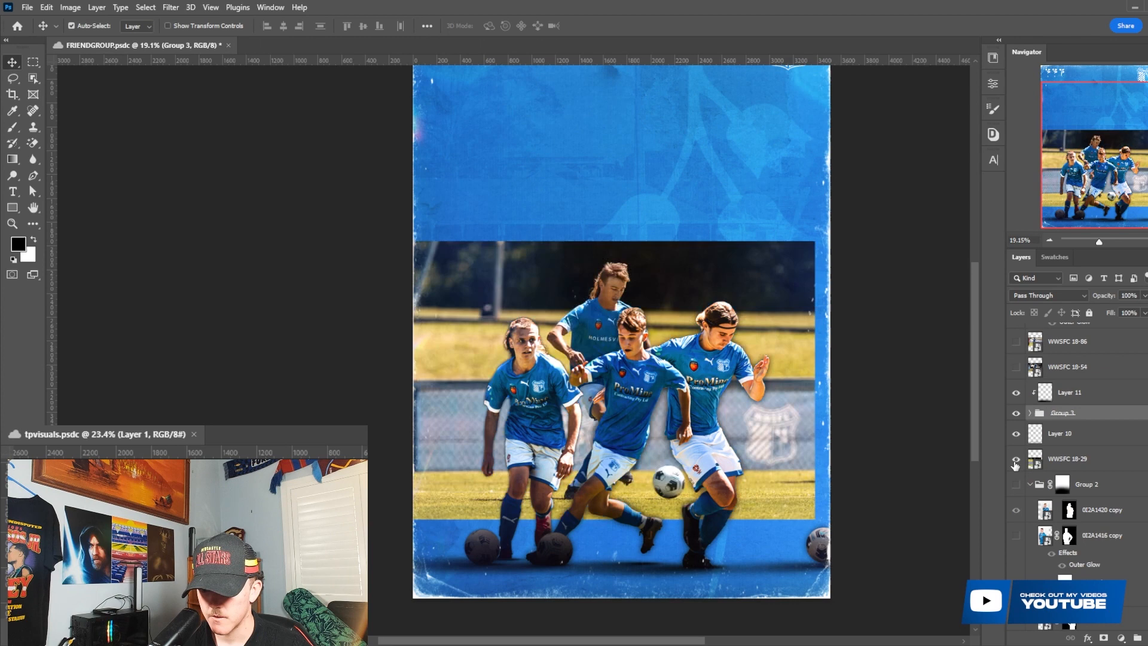
click(1050, 465)
click(1015, 463)
Show the WWSFC 18-54 photo and move its layer below Layer 10, behind the grouped players.
click(1015, 369)
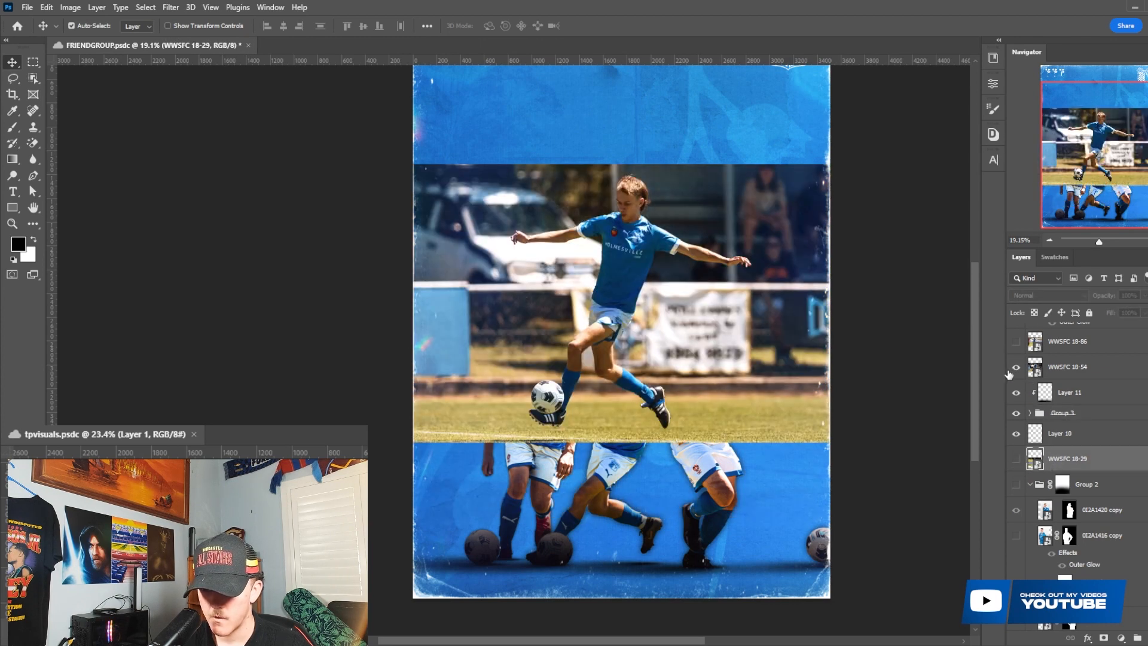
click(1015, 369)
click(1015, 370)
drag(1056, 378, 1079, 447)
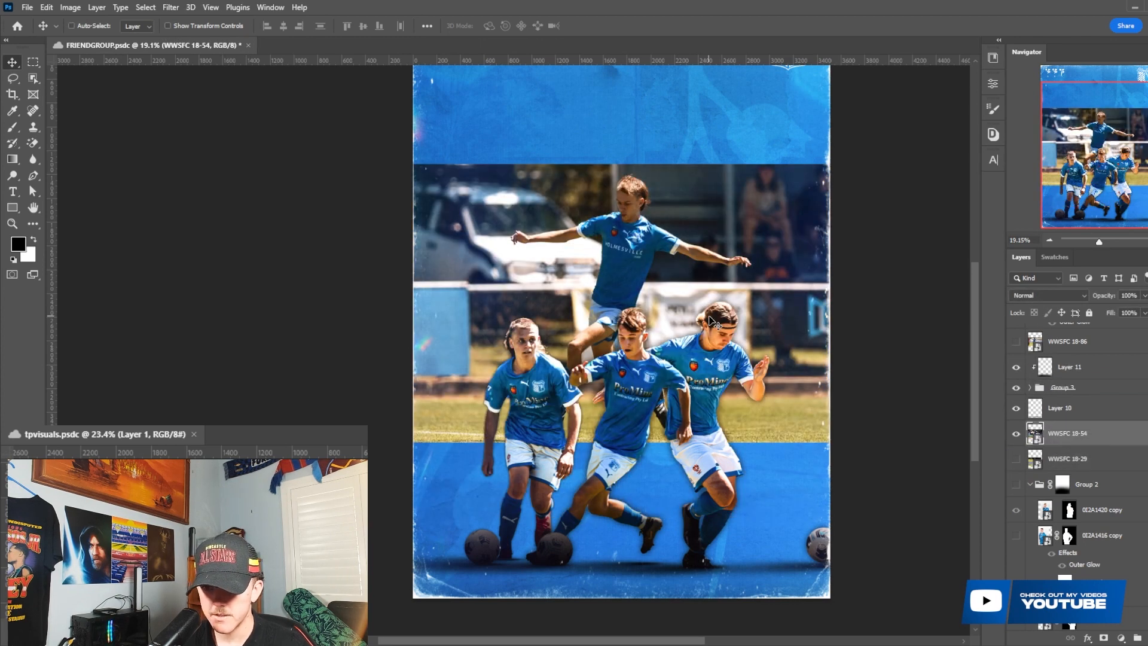
key(ctrl+t)
drag(708, 305, 657, 317)
drag(829, 328, 776, 298)
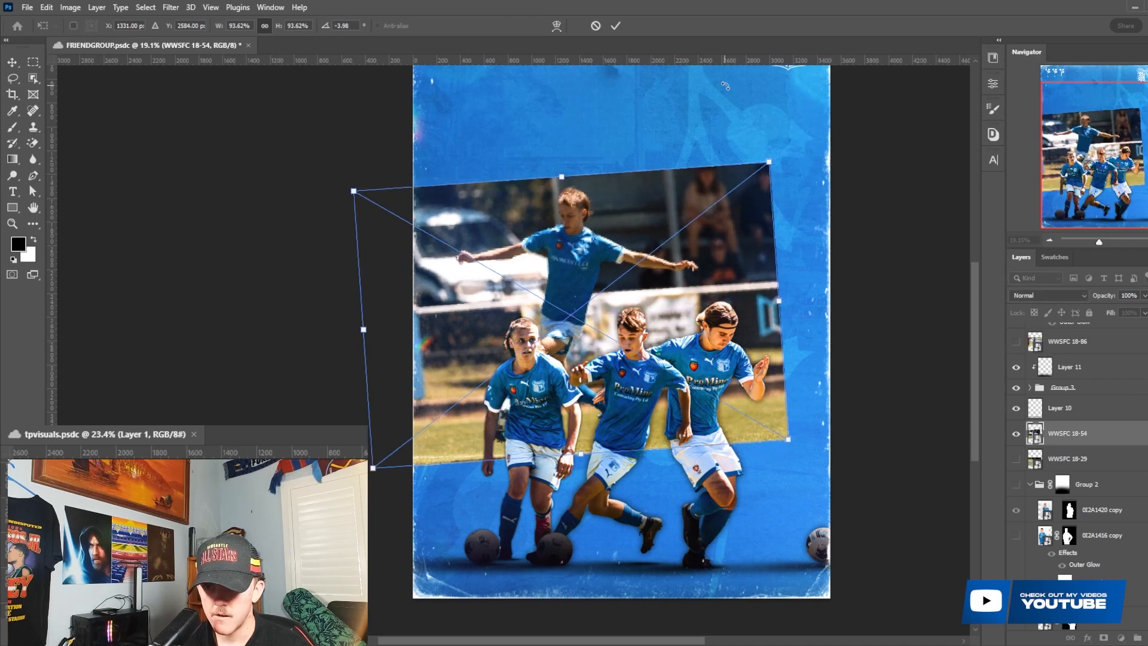
click(595, 26)
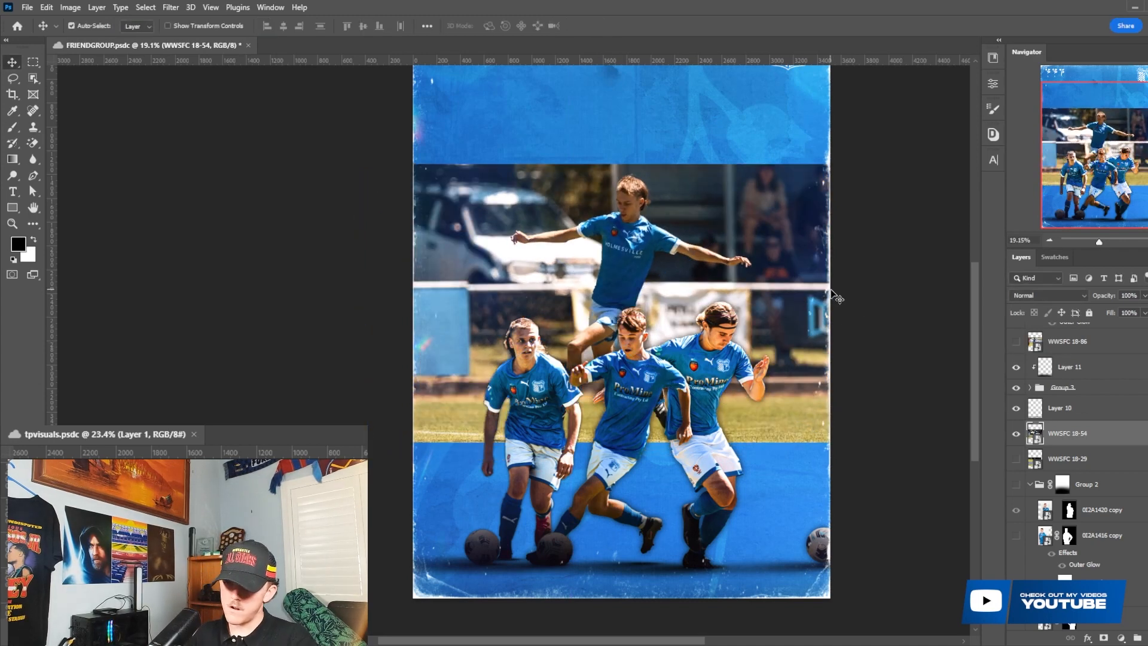
Hide the WWSFC 18-54 photo and briefly preview WWSFC 18-86, leaving it hidden.
click(1015, 437)
scroll(1015, 441, up, 4)
scroll(1015, 441, down, 3)
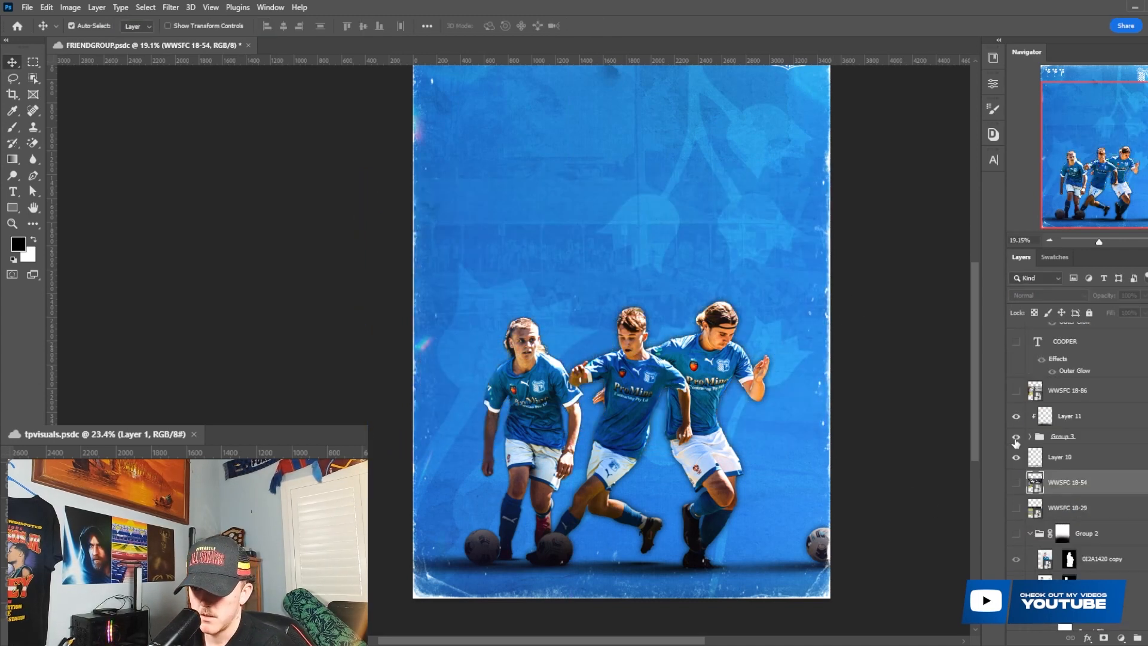
click(1013, 394)
click(1015, 392)
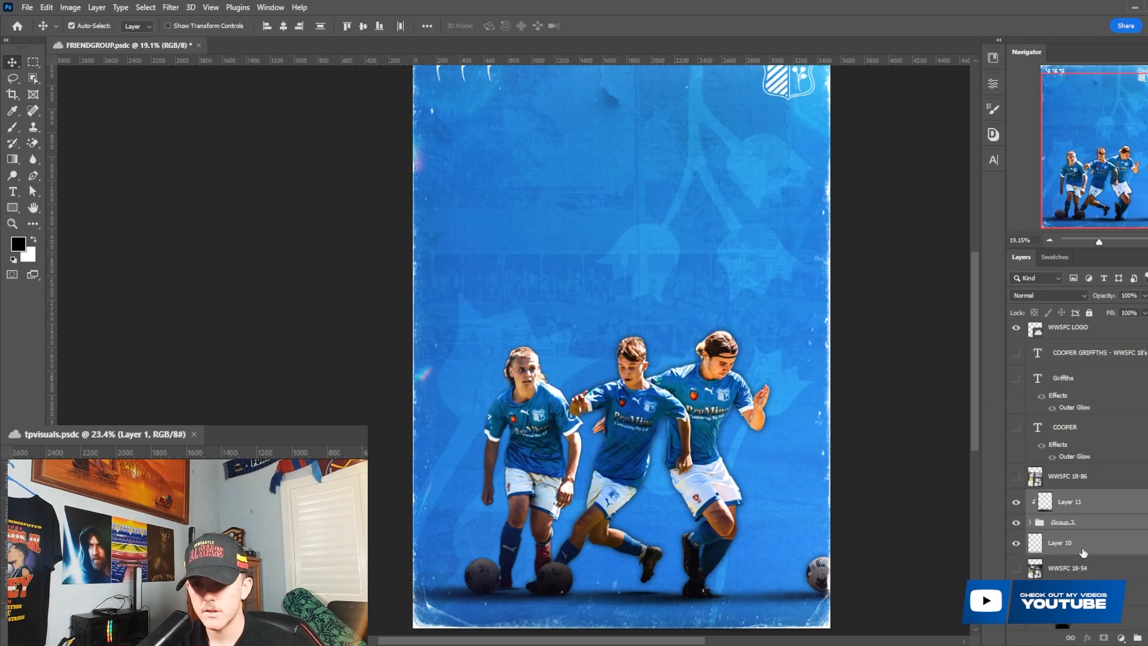
Nudge Layer 11, Group 3 and Layer 10 upward together to leave room for footer text below the players.
scroll(1076, 526, up, 3)
key(shift+Up)
key(shift+Up)
key(shift+Up)
key(shift+Up)
key(shift+Up)
key(shift+Up)
key(shift+Up)
key(shift+Up)
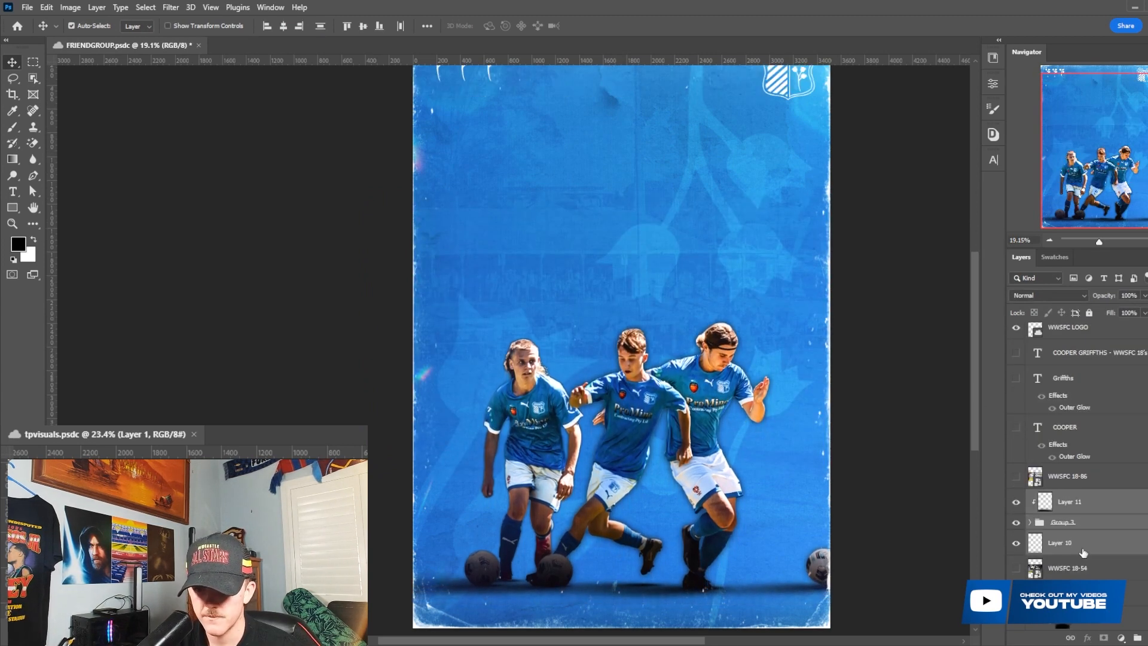
key(shift+Up)
key(shift+Up)
key(shift+Up)
key(shift+Up)
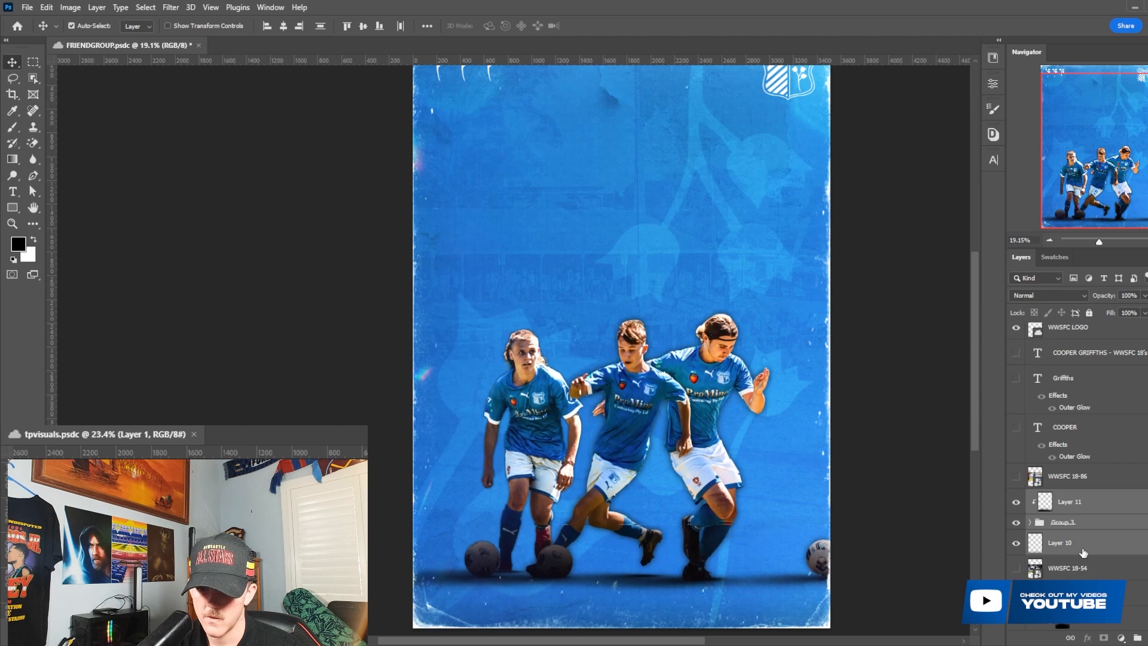
key(shift+Up)
key(shift+Up)
key(shift+Up)
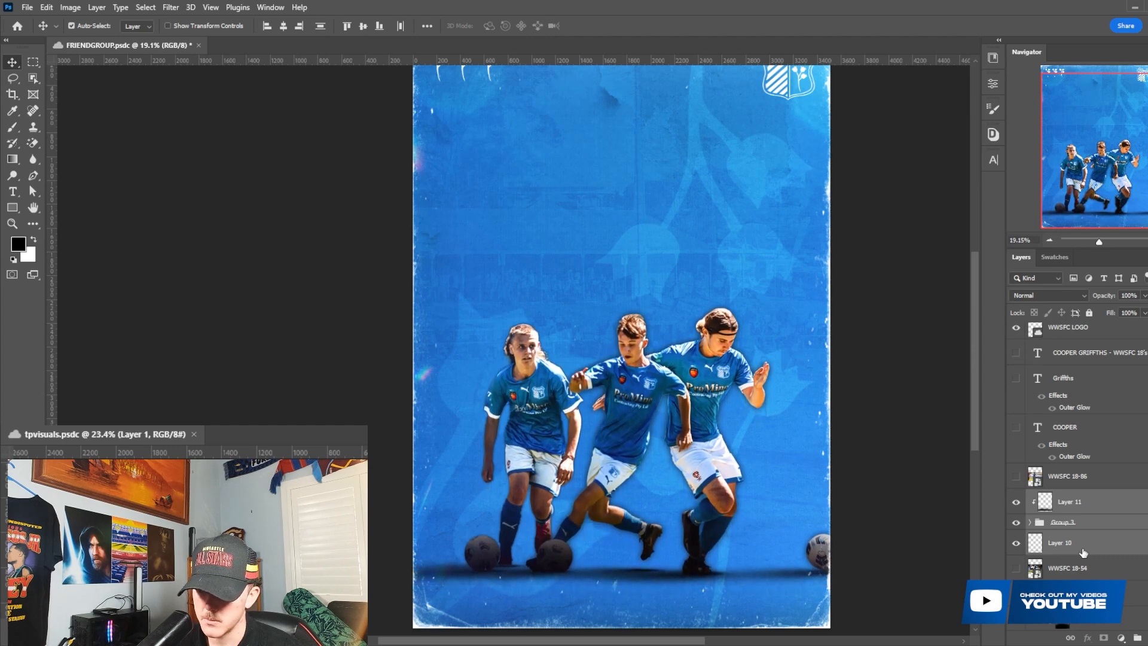
Show the player-name footer text and shorten it to read only WWSFC.
click(1017, 354)
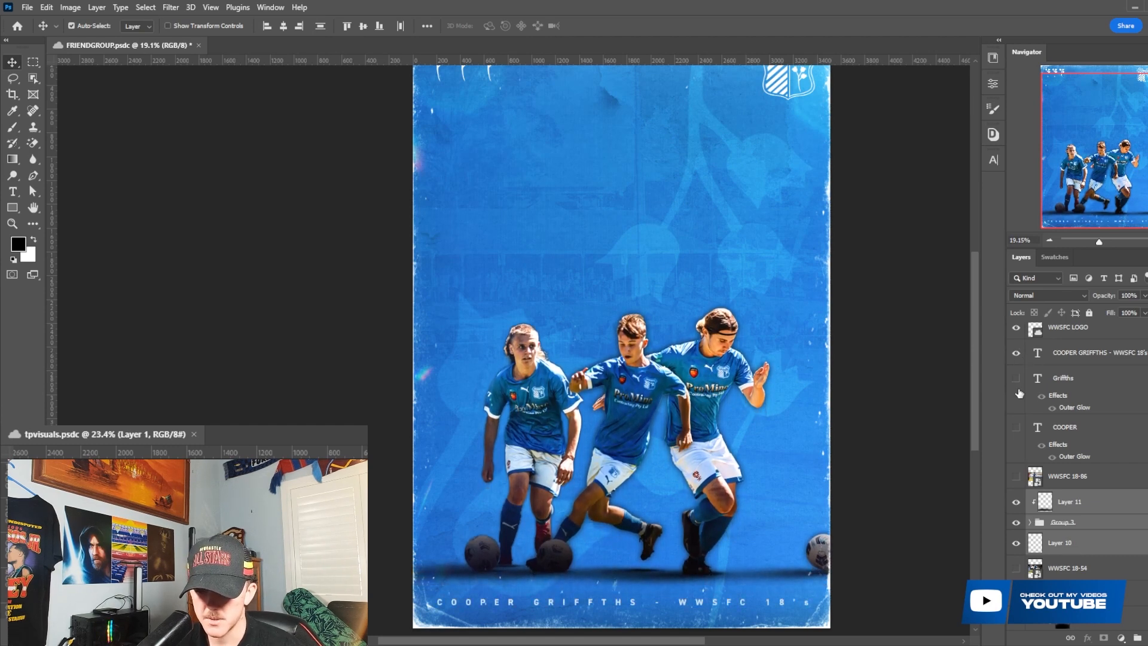
double_click(1037, 352)
shift+click(660, 602)
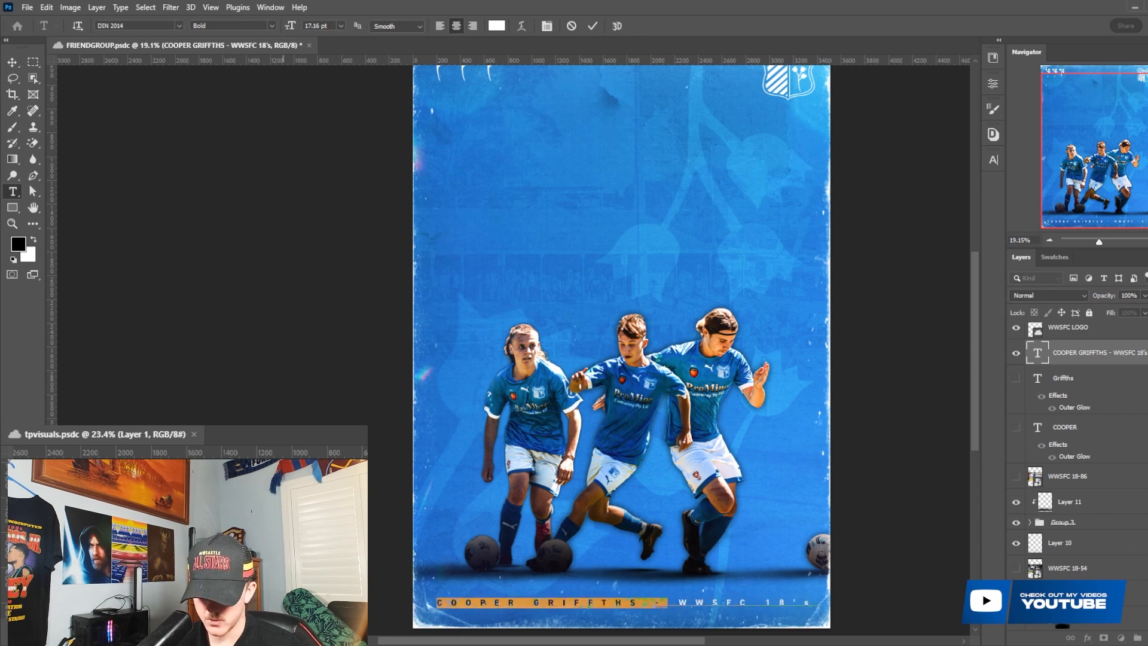
key(BackSpace)
drag(657, 602, 812, 599)
key(BackSpace)
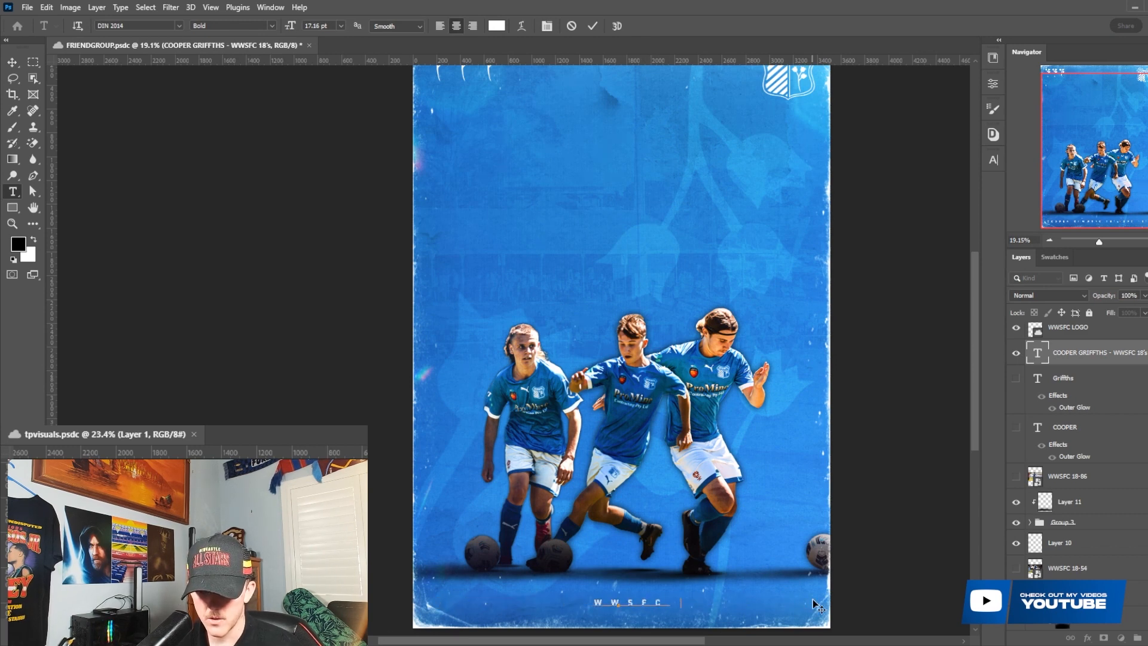
click(591, 26)
key(v)
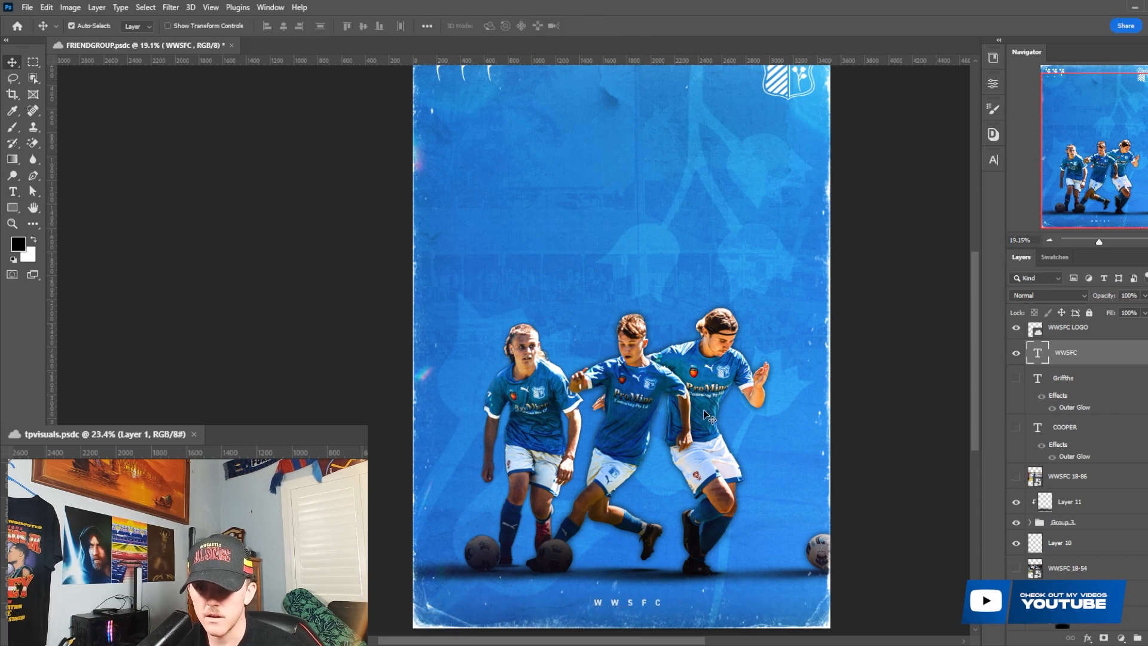
Center the WWSFC footer text horizontally on the poster using a full-canvas selection, and clear the selection.
scroll(703, 410, down, 2)
scroll(627, 426, up, 1)
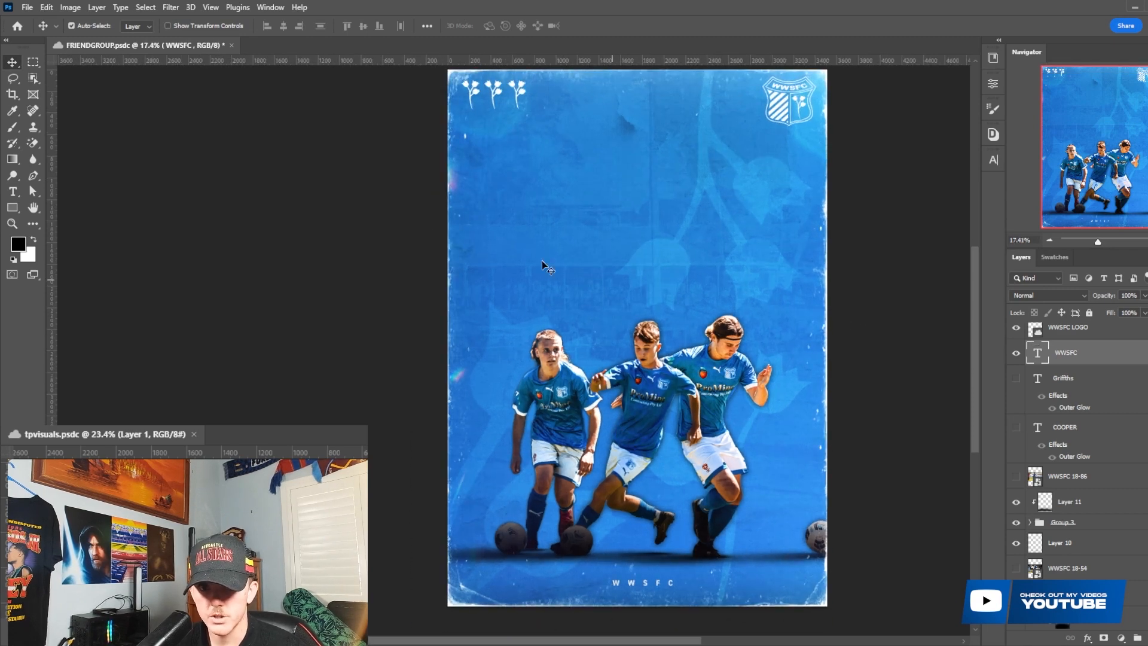
scroll(541, 260, up, 2)
click(31, 62)
drag(372, 116, 857, 589)
key(ctrl+d)
scroll(814, 521, down, 2)
drag(294, 139, 278, 51)
key(v)
click(283, 30)
scroll(574, 307, down, 3)
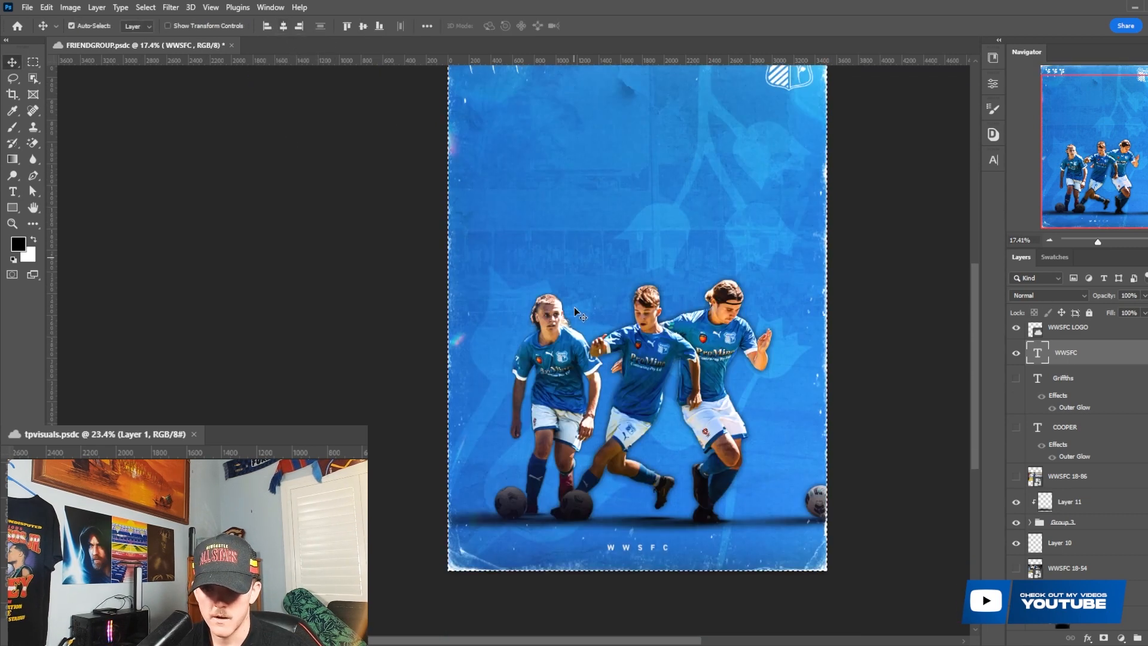
scroll(687, 287, up, 2)
key(ctrl+d)
scroll(686, 287, down, 2)
scroll(686, 287, up, 1)
scroll(686, 285, up, 1)
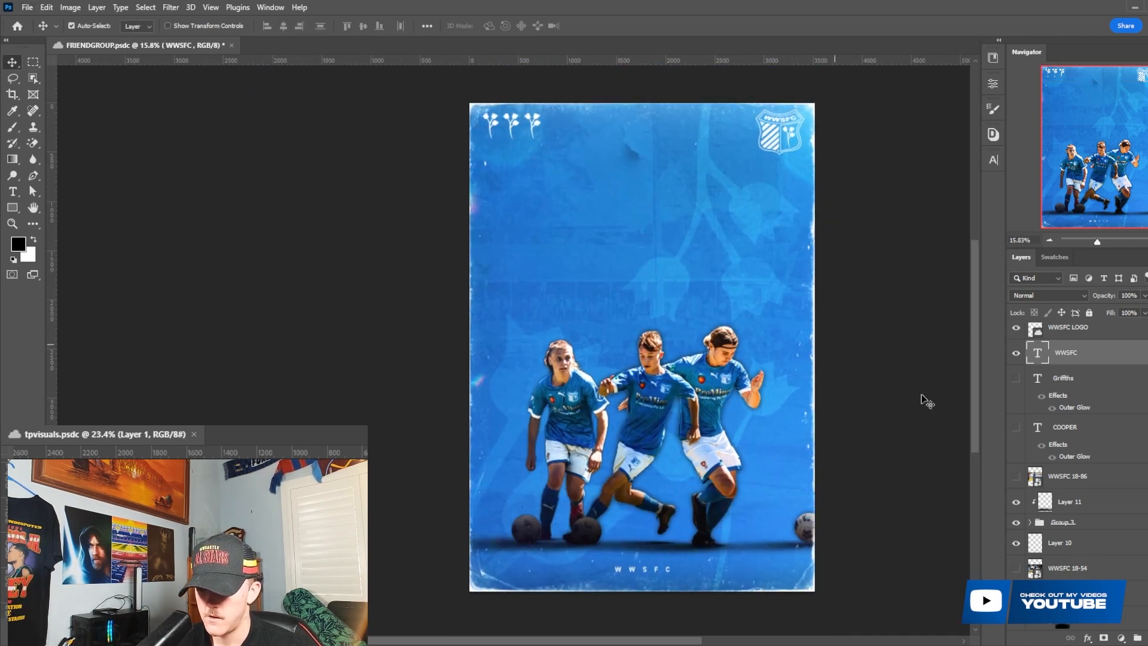
Show the WWSFC 18-54 photo and shift it left behind the three players.
scroll(1060, 485, down, 5)
click(1015, 422)
click(1080, 425)
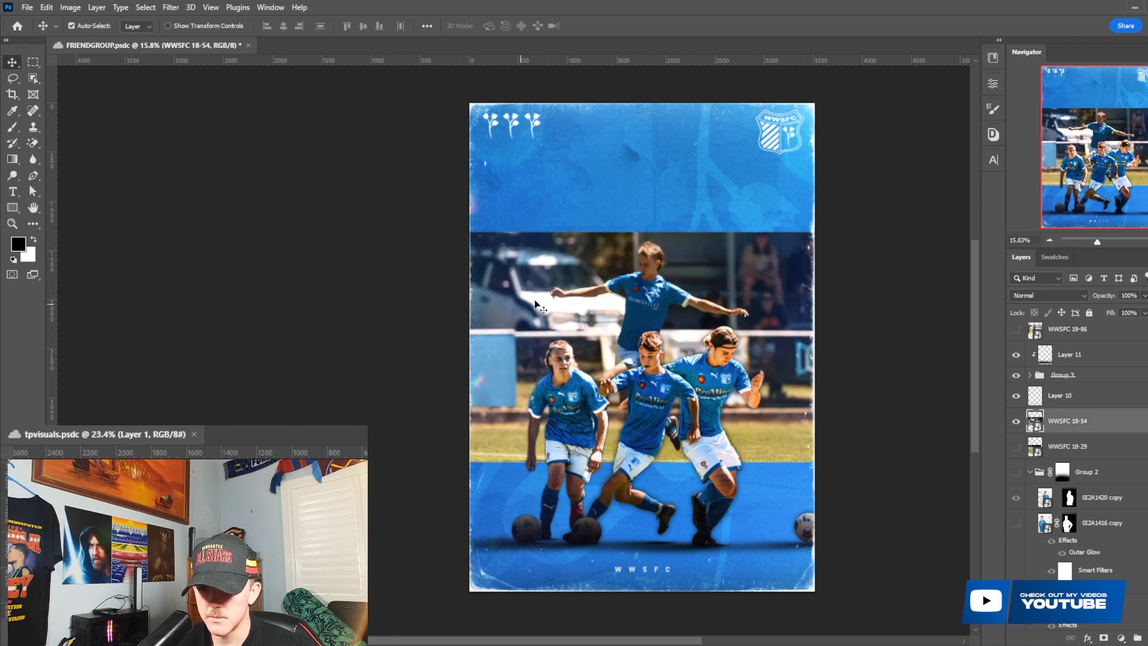
drag(687, 300, 618, 298)
key(ctrl+t)
drag(792, 347, 810, 288)
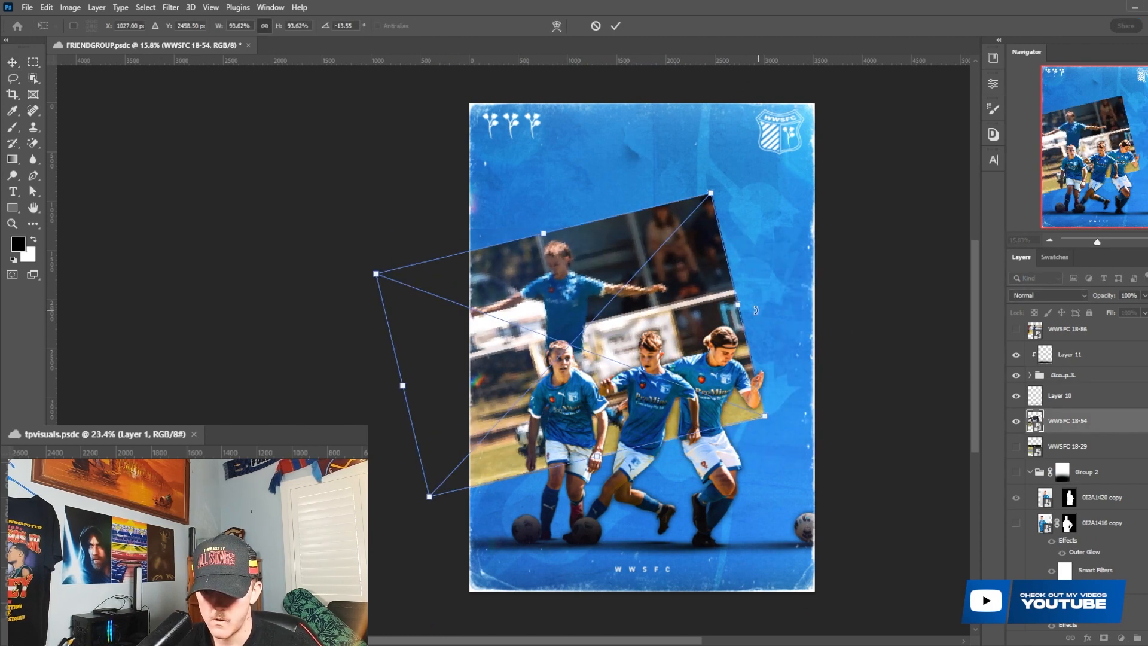
drag(740, 307, 886, 306)
click(596, 26)
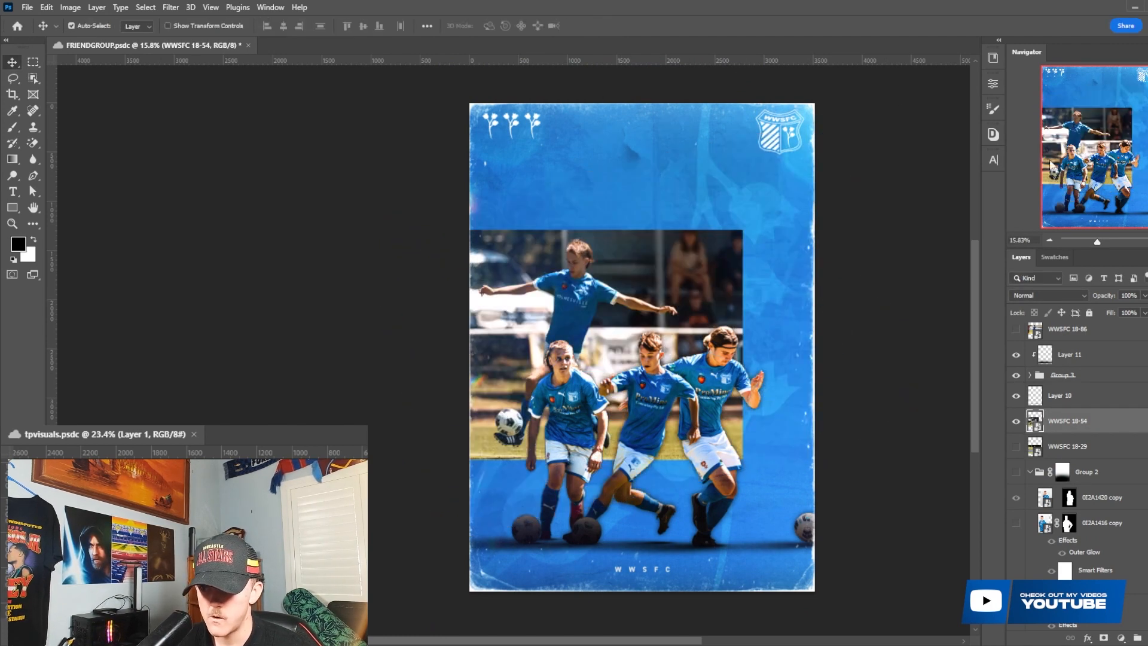
Hide WWSFC 18-54 and place the 0I2A1441 cutout from the WWSFC library above WWSFC 18-29, as a large portrait centered behind the players.
click(991, 59)
click(1123, 456)
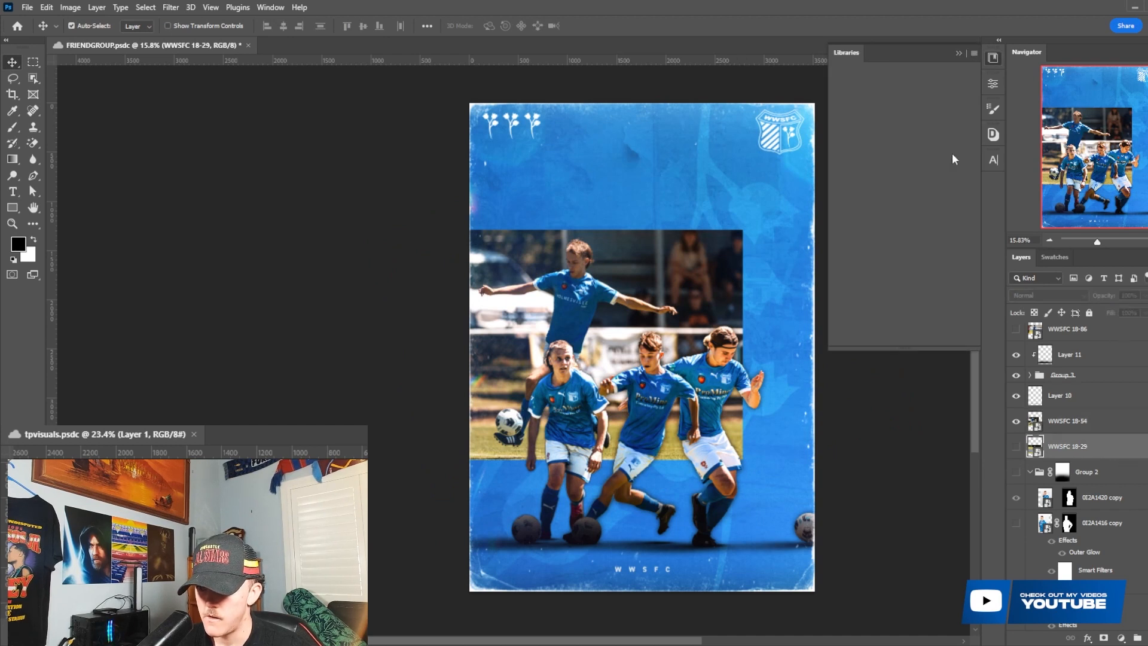
click(1015, 421)
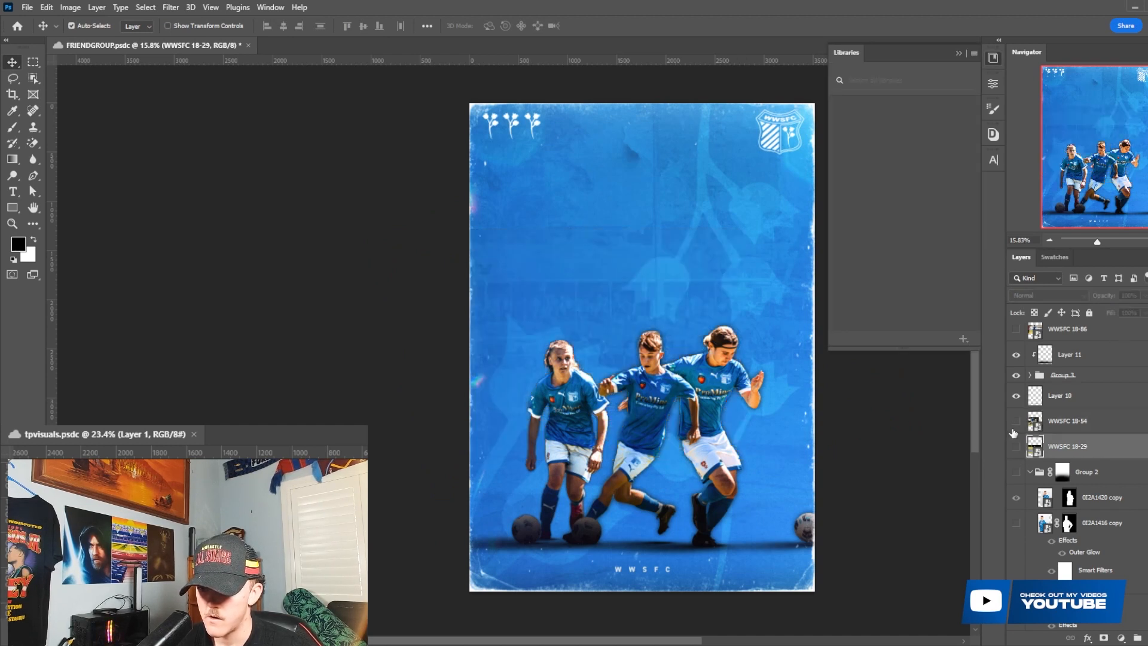
scroll(883, 171, down, 6)
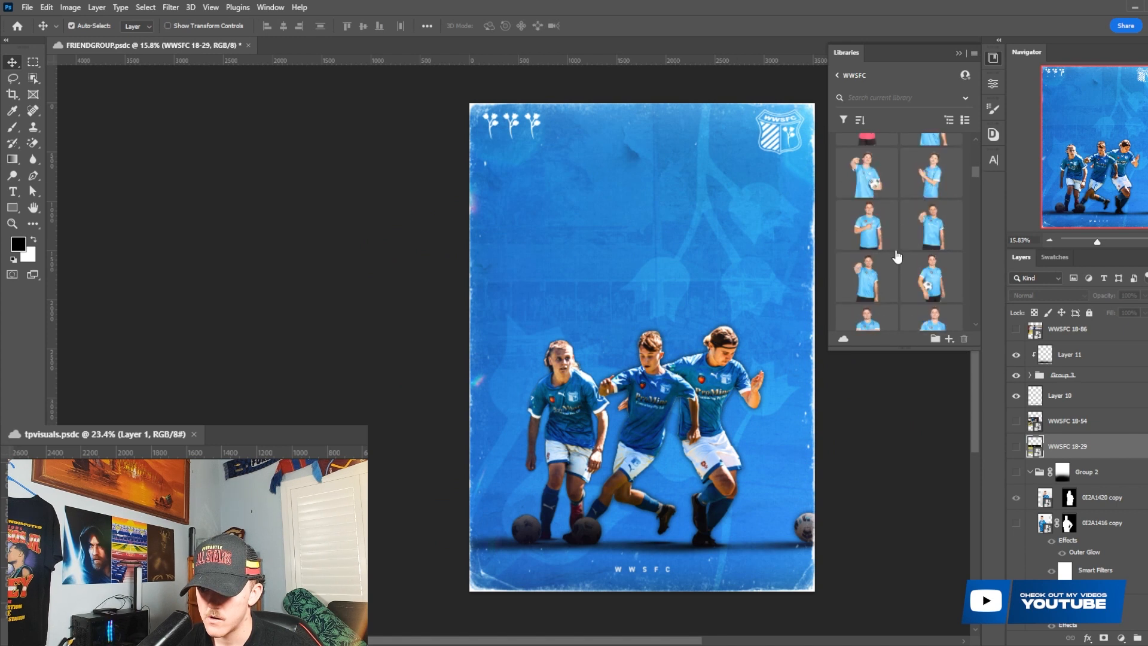
scroll(896, 257, down, 2)
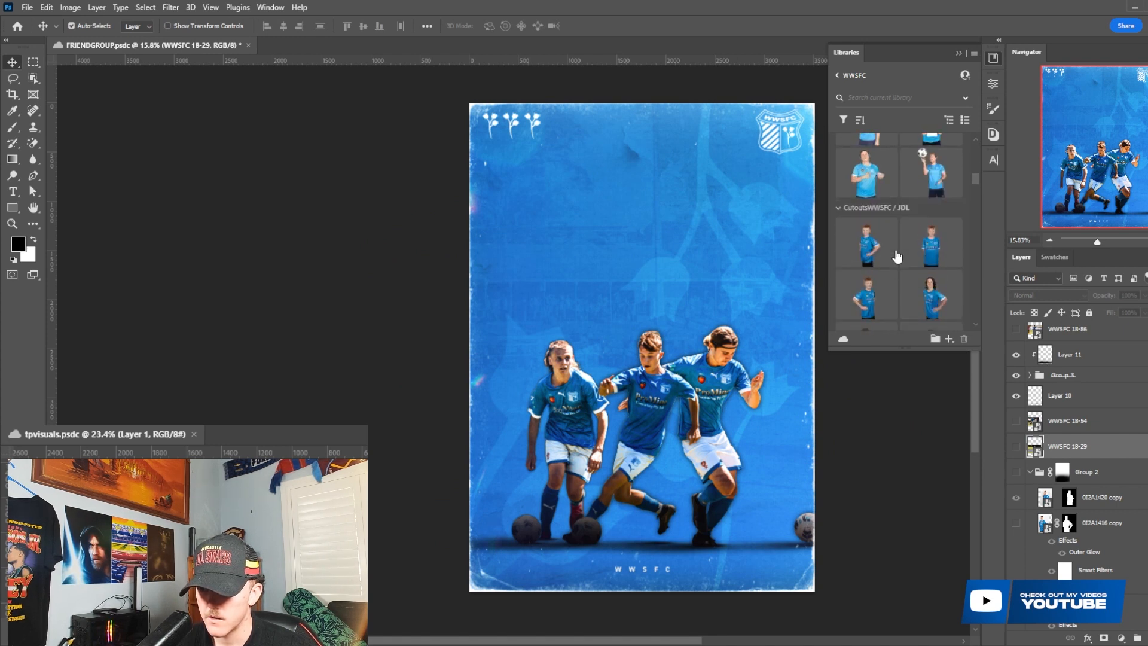
scroll(896, 257, down, 5)
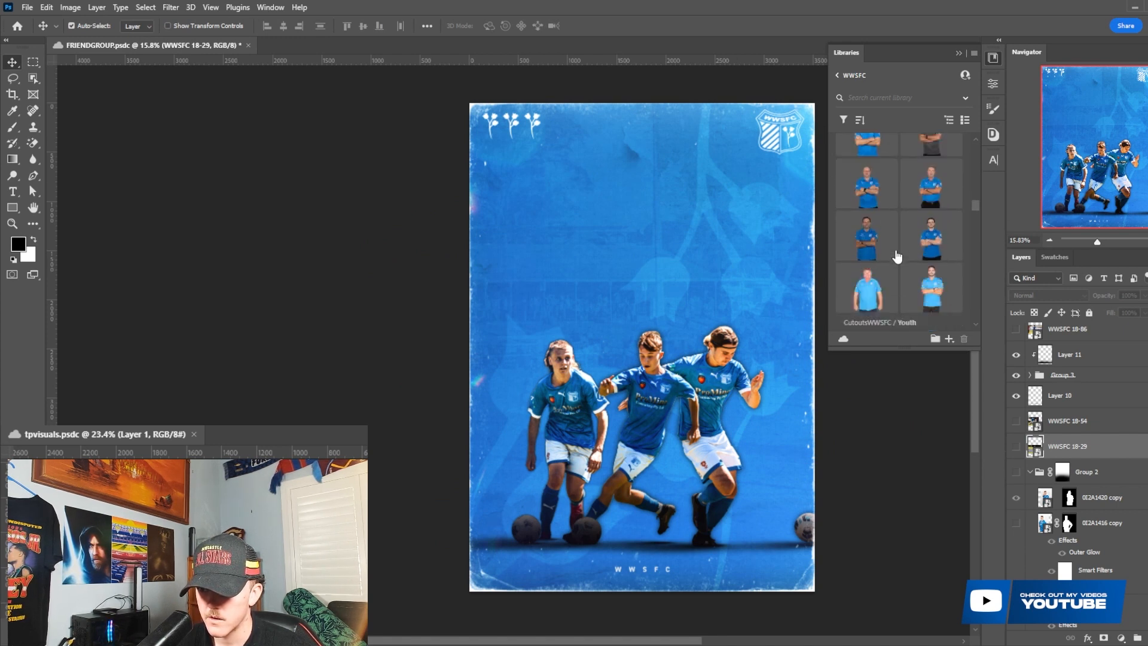
drag(878, 266, 616, 320)
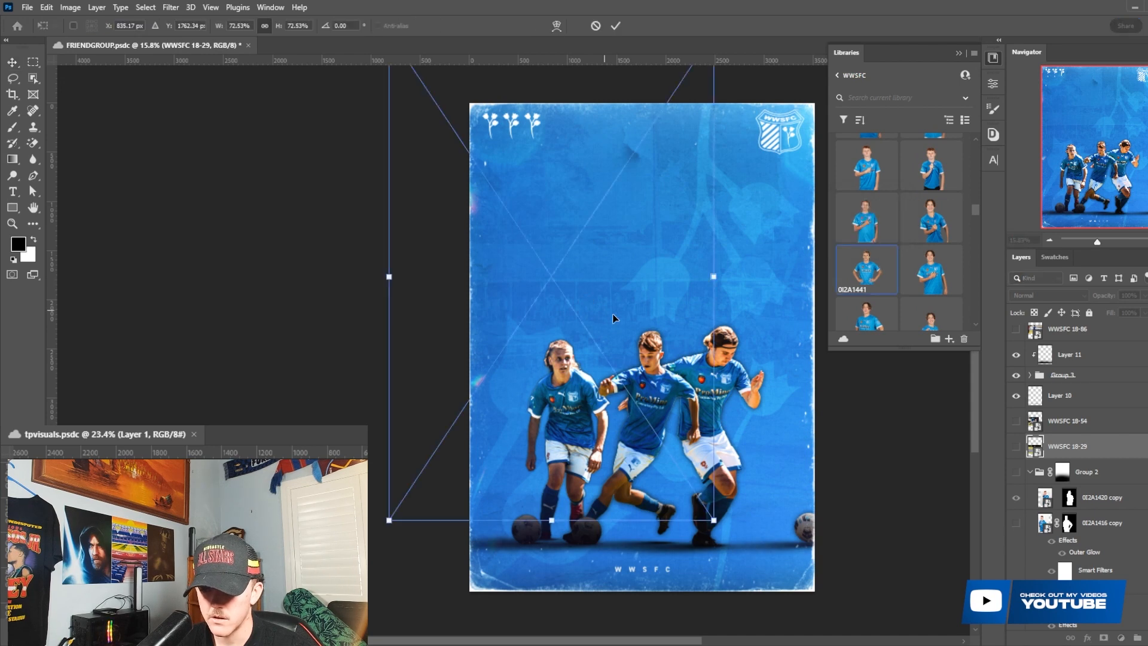
drag(749, 356, 741, 382)
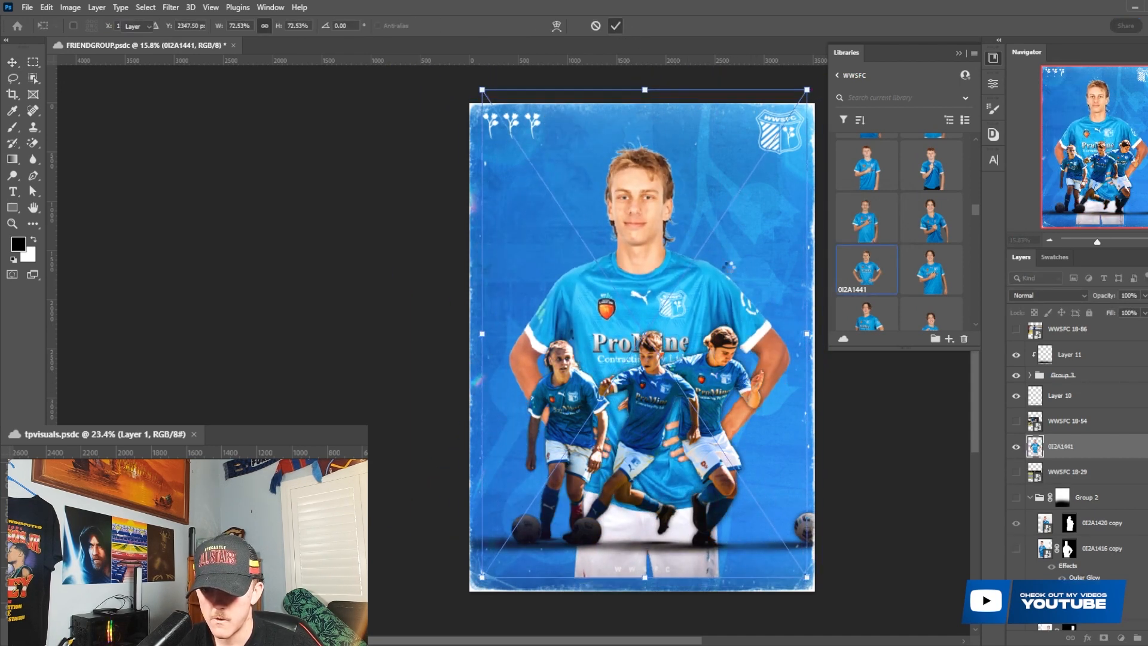
key(Return)
scroll(672, 238, up, 2)
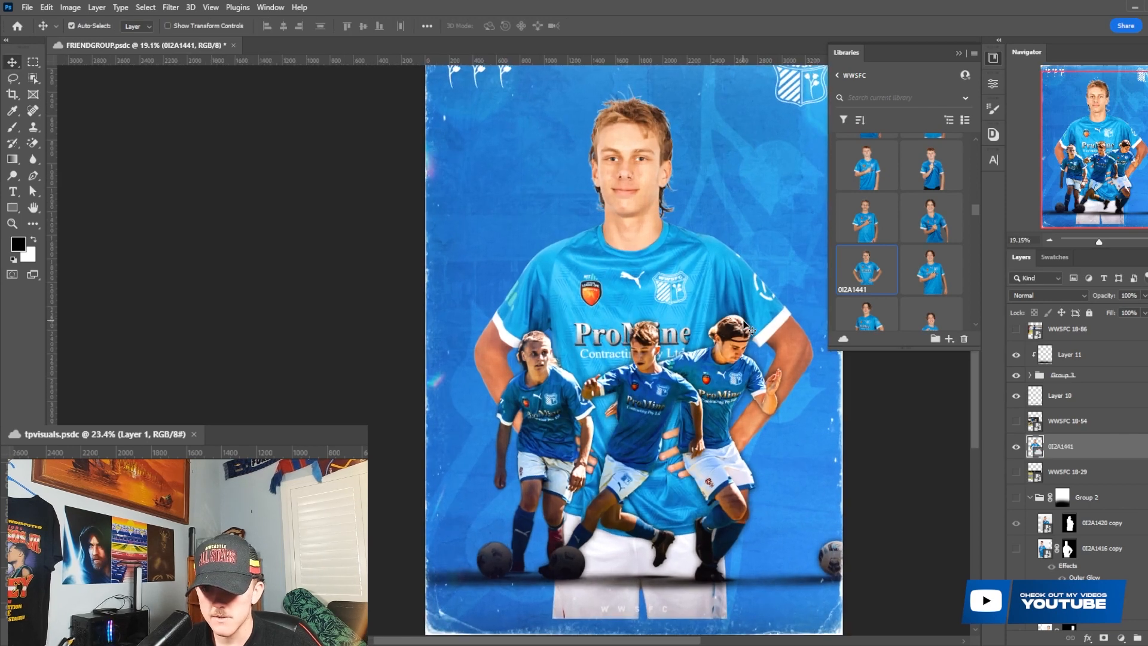
Mask the 0I2A1441 portrait to its outline and copy the Outer Glow and Camera Raw Filter onto it from 0I2A1416 copy.
click(1104, 637)
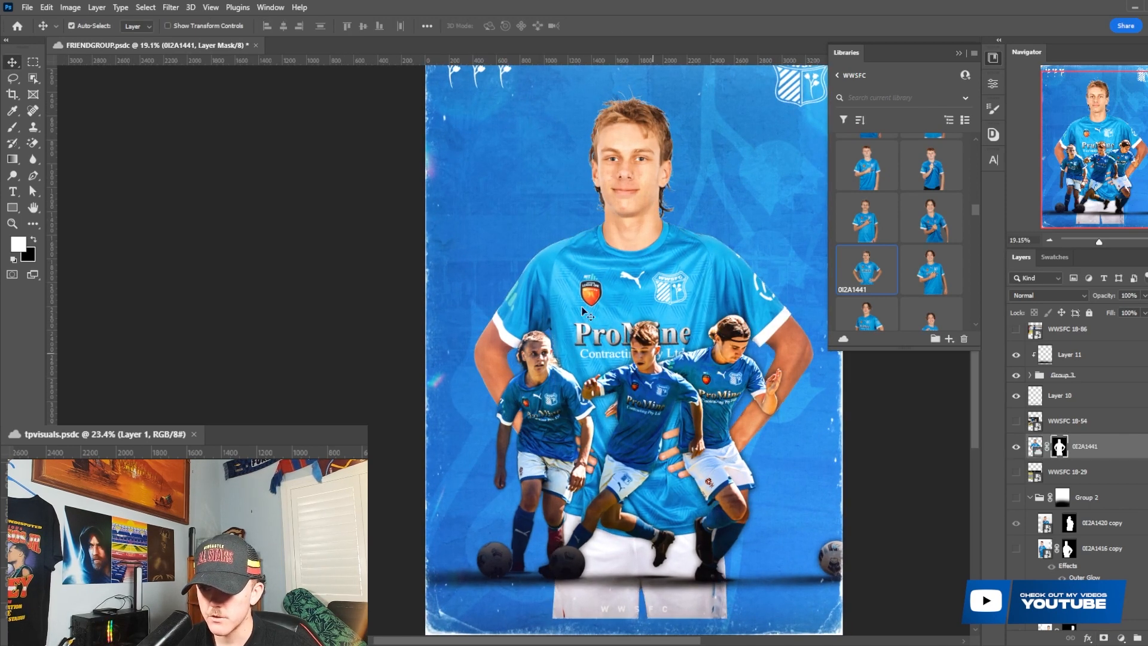
double_click(1110, 446)
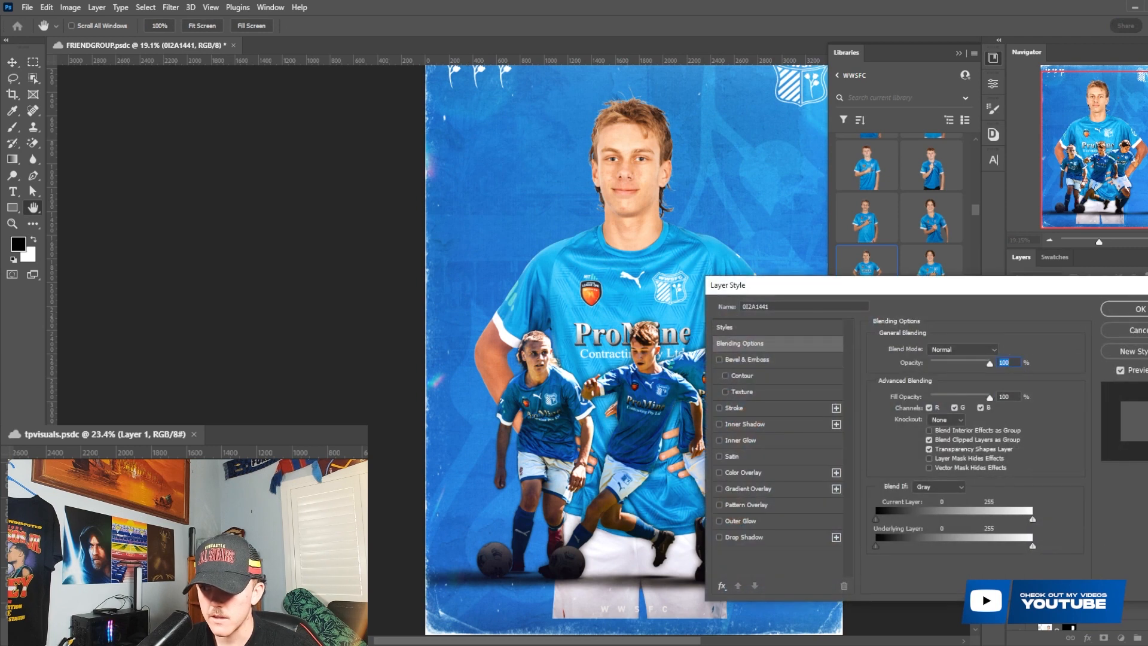
key(Escape)
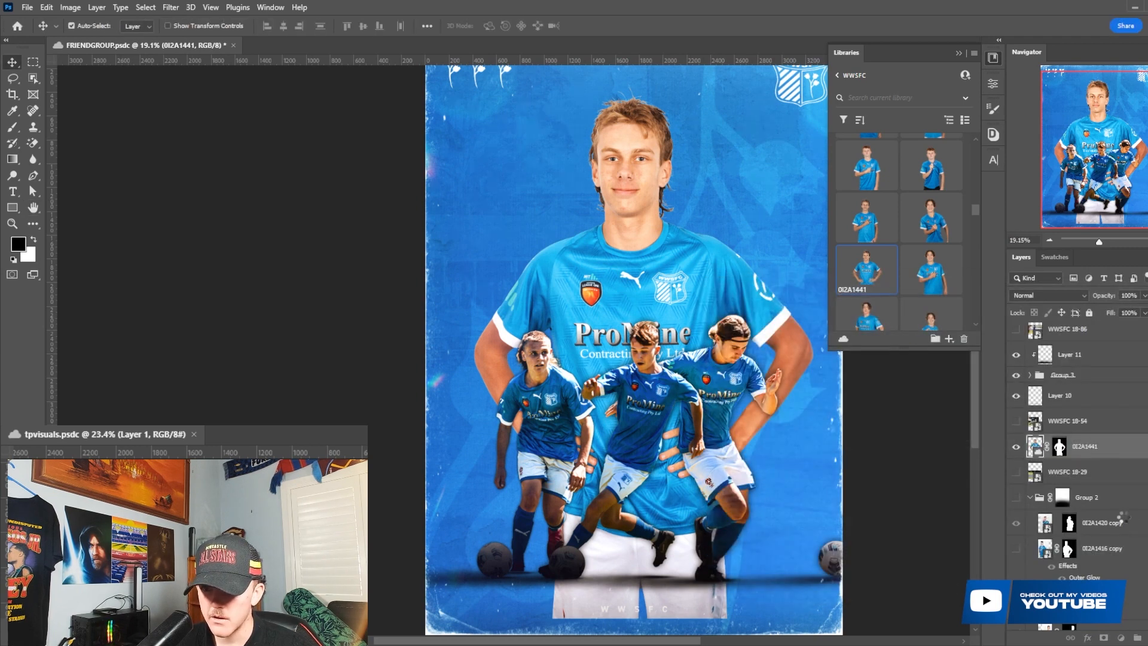
drag(1095, 575, 1098, 457)
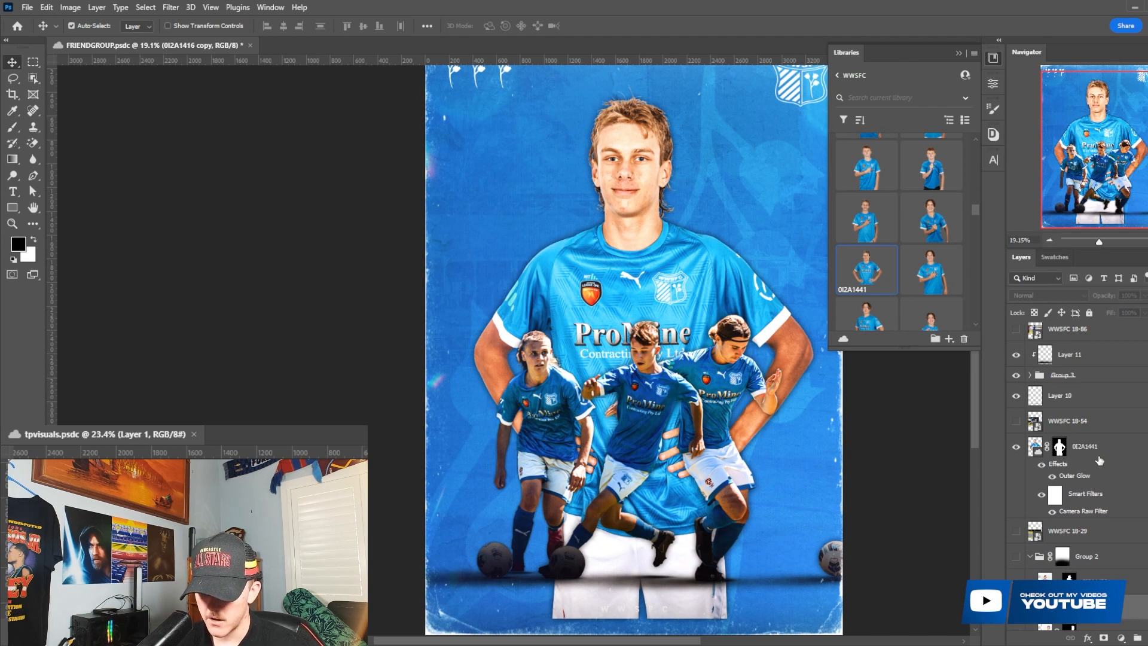
Add a Selective Color adjustment above the 0I2A1441 portrait and clip it to that layer.
scroll(1099, 459, down, 1)
click(705, 418)
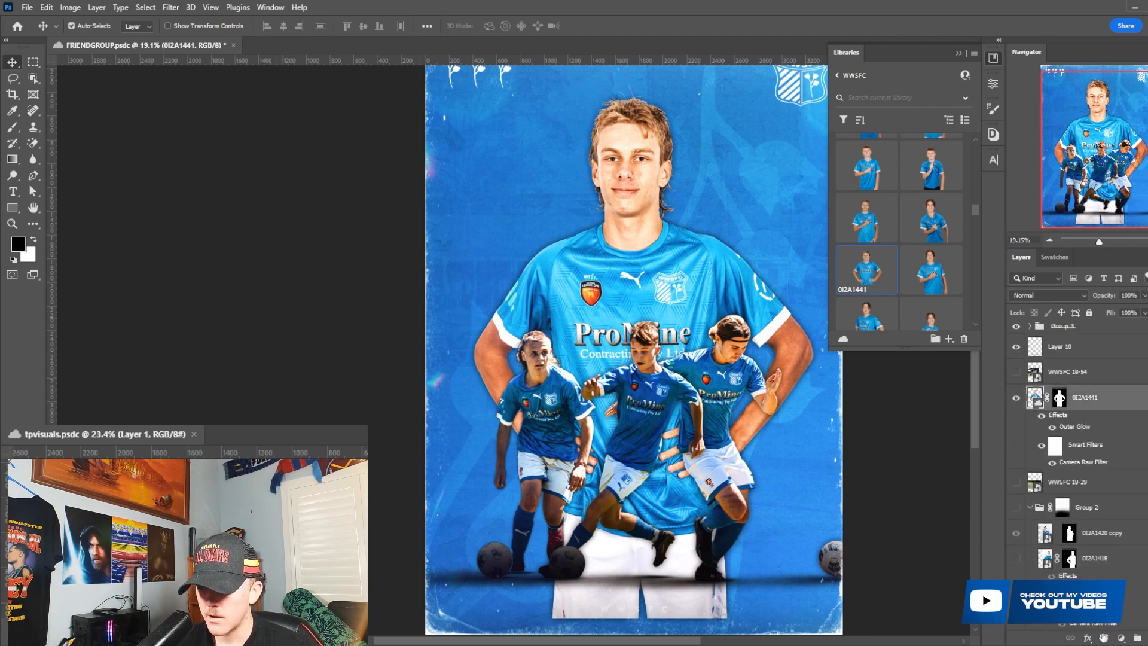
click(1103, 638)
click(1112, 627)
right_click(1099, 404)
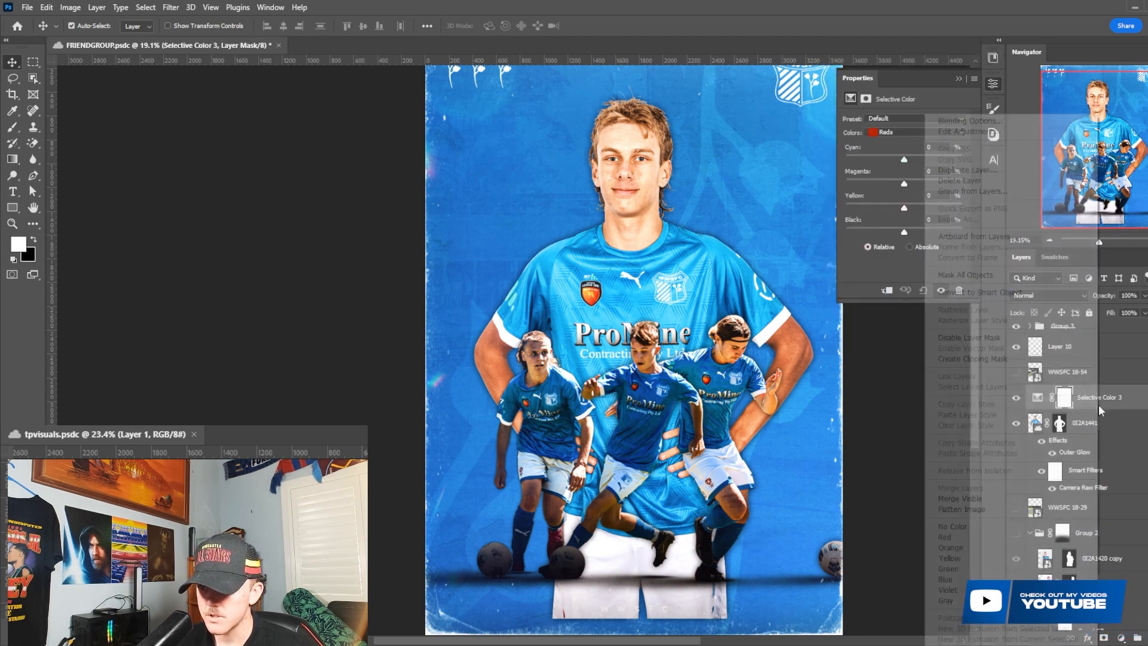
click(986, 359)
Set the Selective Color Blues to Cyan +13, Magenta +59, Yellow +51 and Black +58 to deepen the portrait's shirt.
click(915, 132)
click(896, 180)
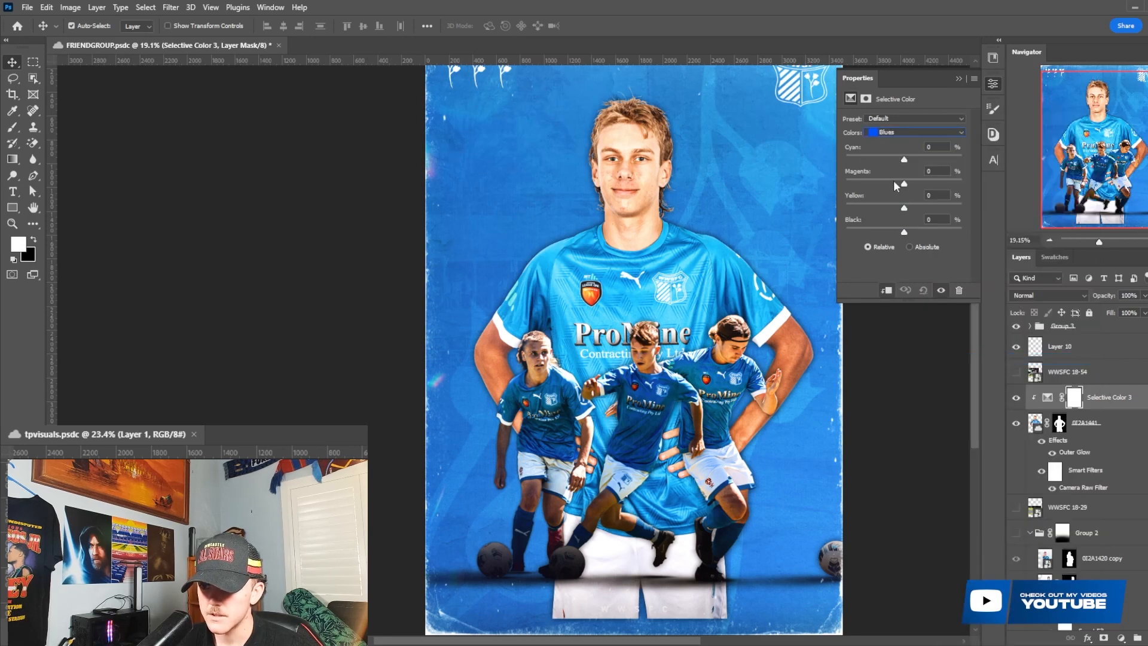
mouse_move(936, 185)
mouse_down()
mouse_move(913, 206)
mouse_move(932, 206)
mouse_up()
drag(904, 229, 937, 230)
drag(904, 159, 913, 161)
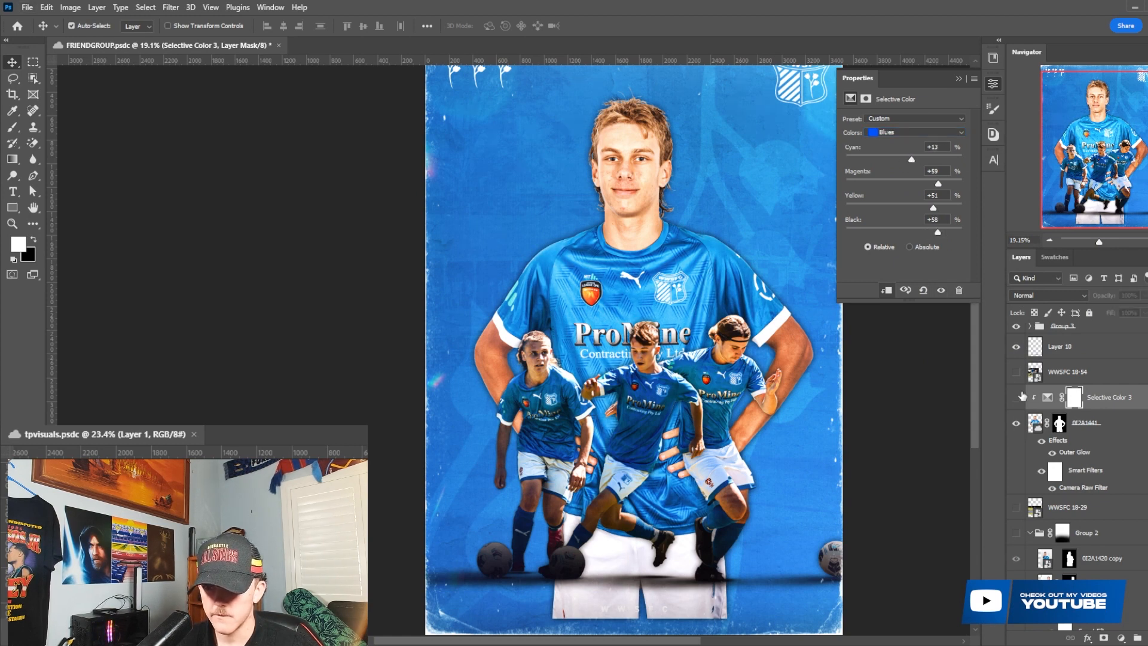
scroll(782, 222, down, 2)
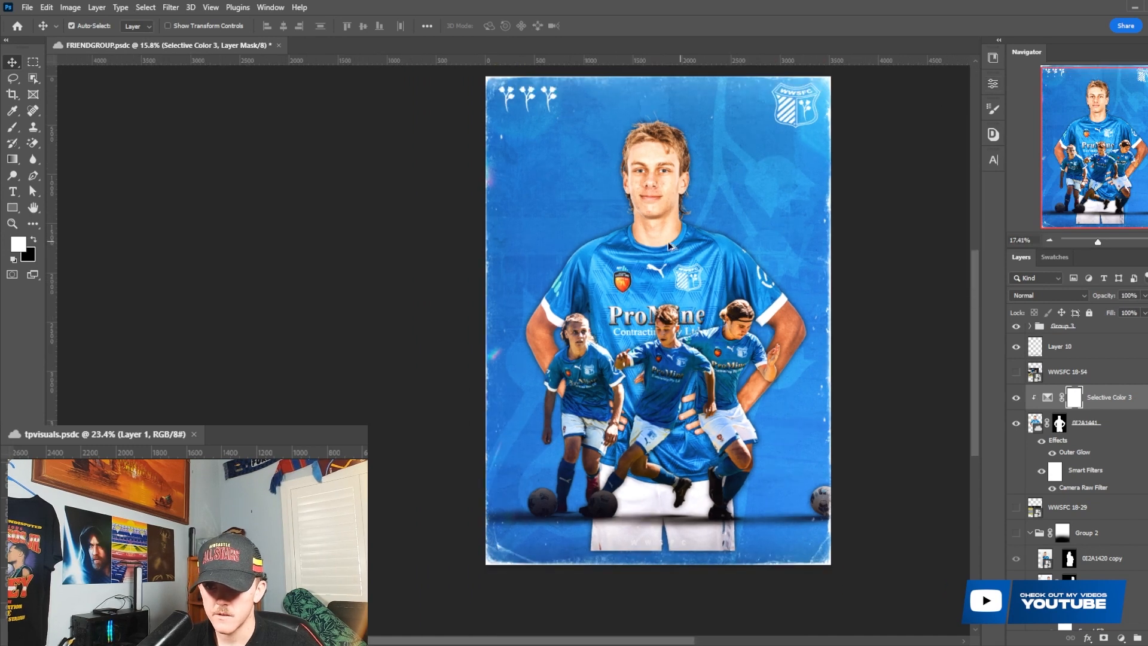
click(1016, 374)
click(1072, 376)
click(1074, 396)
scroll(1085, 418, down, 3)
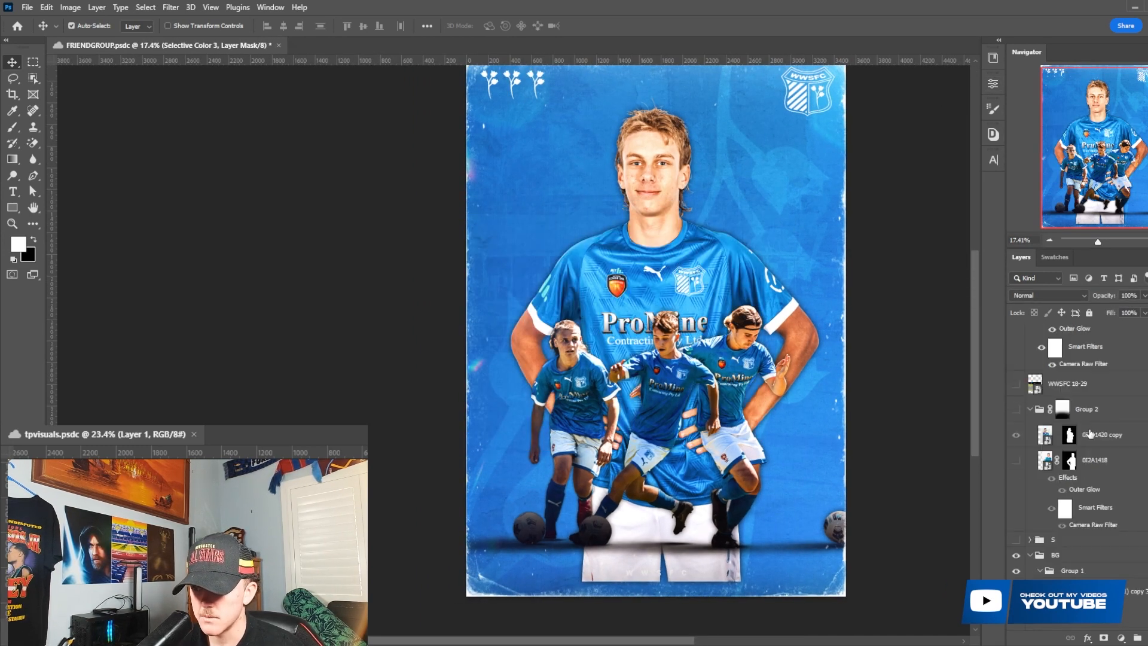
Show WWSFC 18-29, move it above Selective Color 3, and place it toward the poster's right side, scaled to 104.82% and rotated 12.09°.
click(1015, 383)
click(1066, 383)
scroll(1067, 383, up, 3)
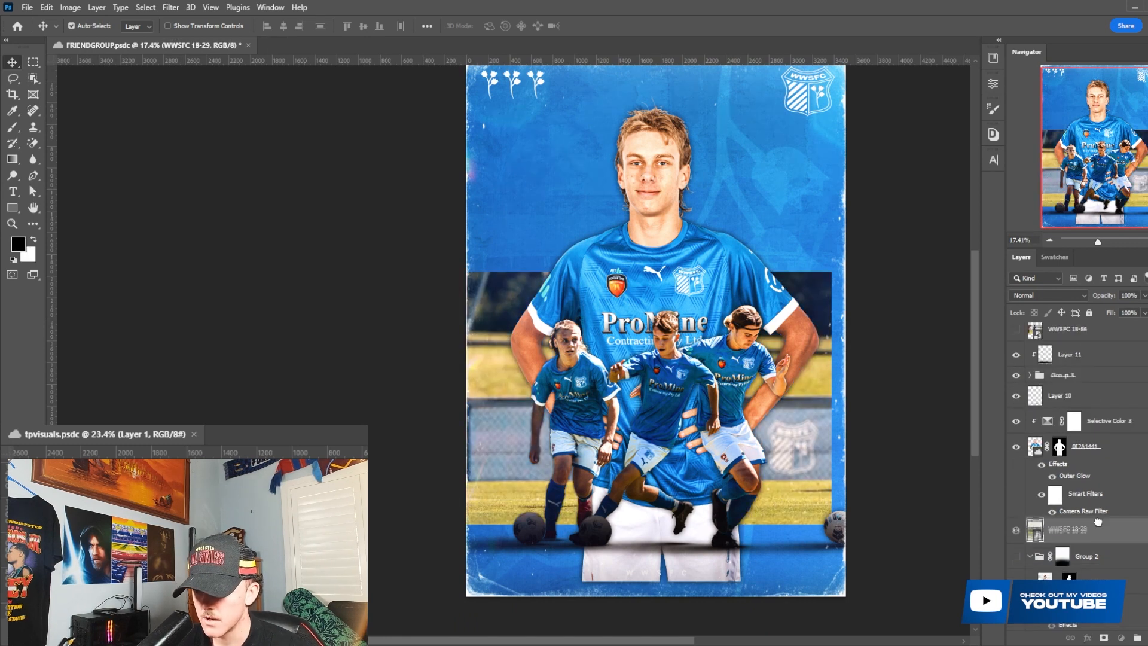
drag(1067, 530, 1067, 394)
key(ctrl+t)
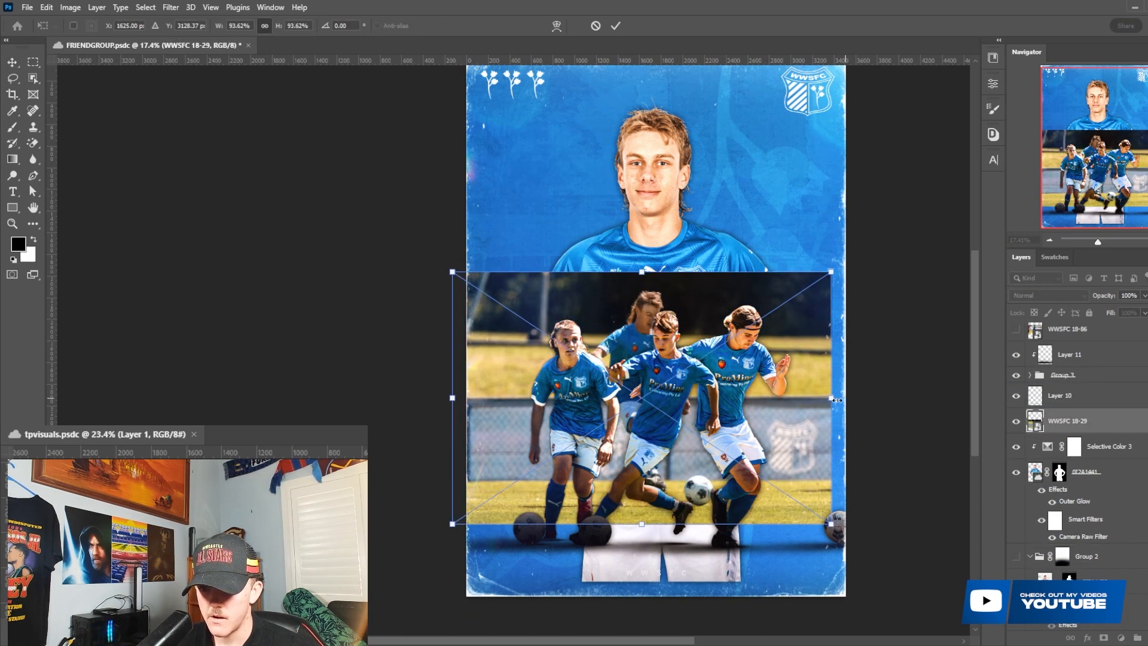
drag(787, 393, 869, 335)
drag(936, 316, 948, 384)
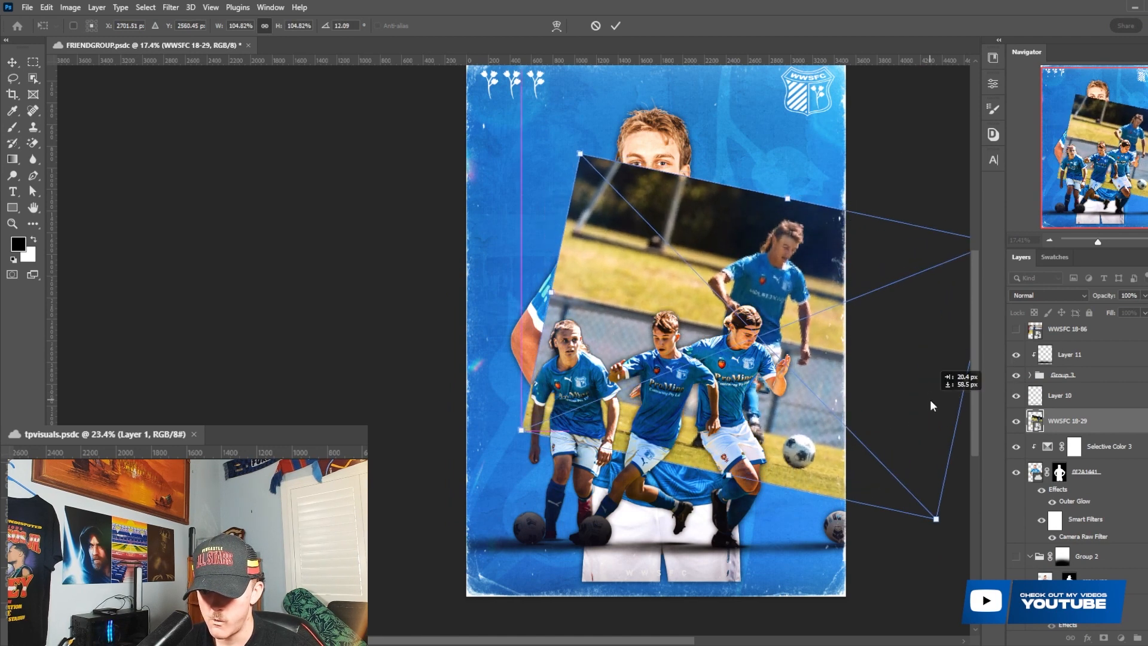
key(Return)
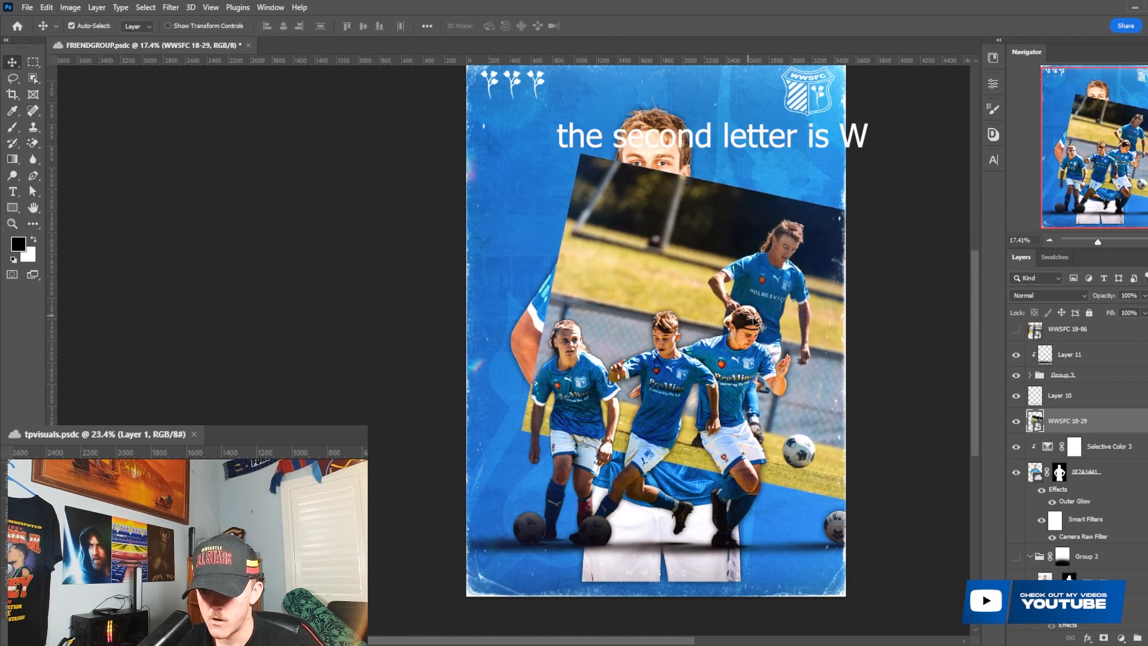
Enlarge the WWSFC 18-29 photo to 121.62% and position its player beside the portrait's shoulder.
click(147, 7)
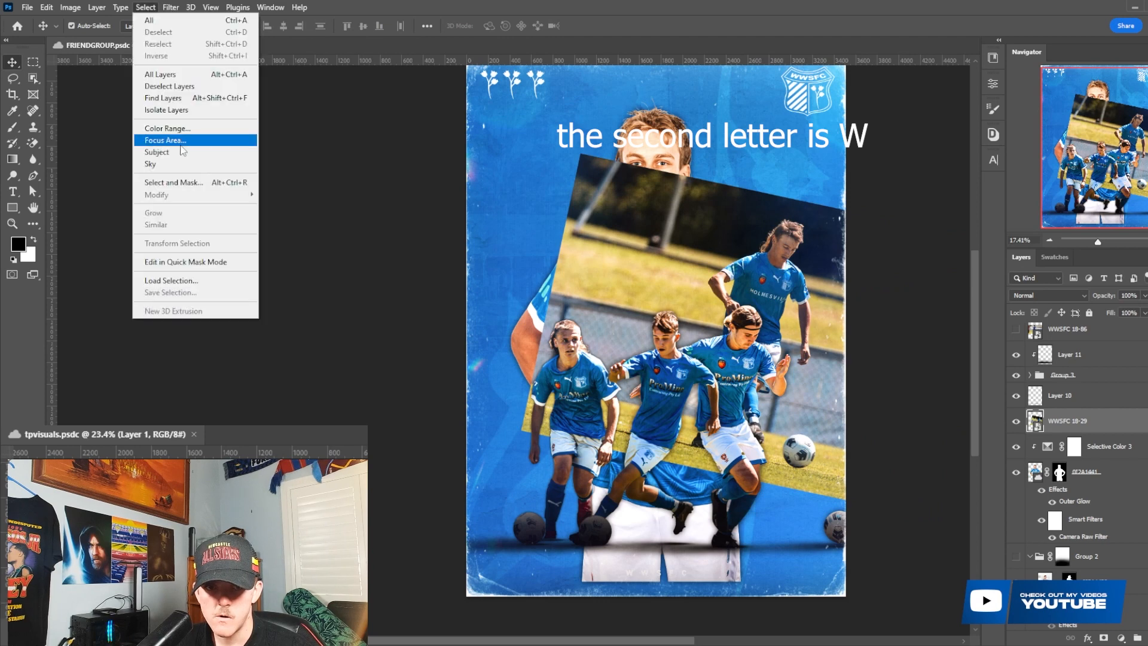
click(804, 304)
key(ctrl+t)
drag(804, 305, 793, 260)
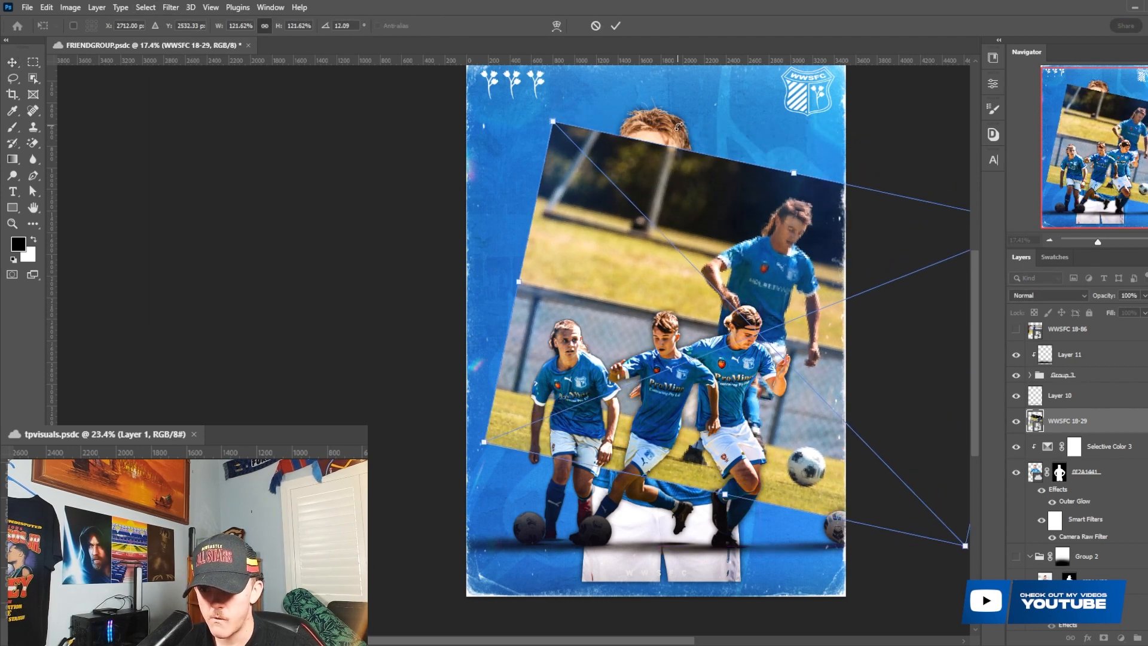
click(614, 25)
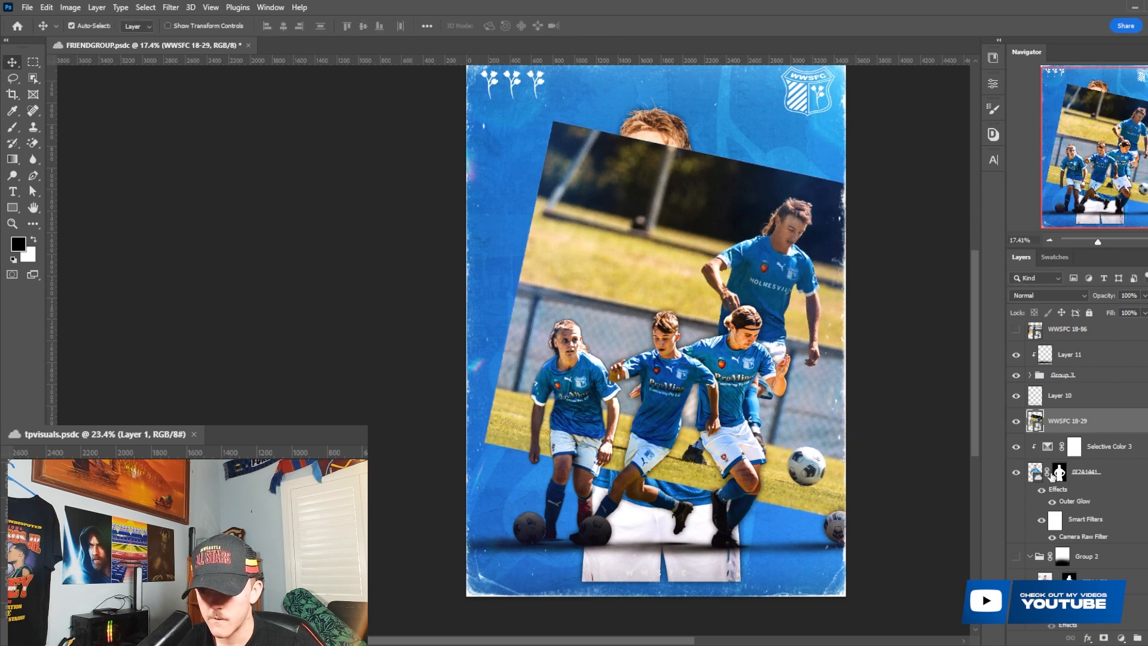
Show WWSFC 18-86, move it just below Layer 10, and place it on the poster's left side at 127.25% scale and -6.75° rotation.
scroll(1059, 463, up, 1)
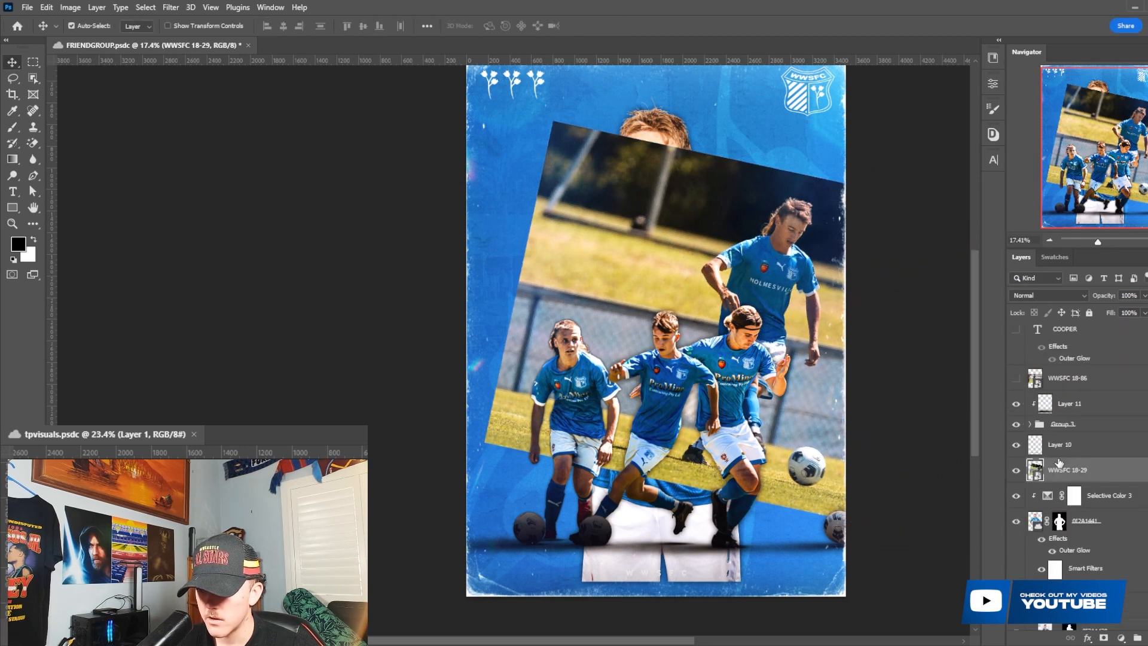
click(1016, 378)
drag(1067, 378, 1067, 457)
key(ctrl+t)
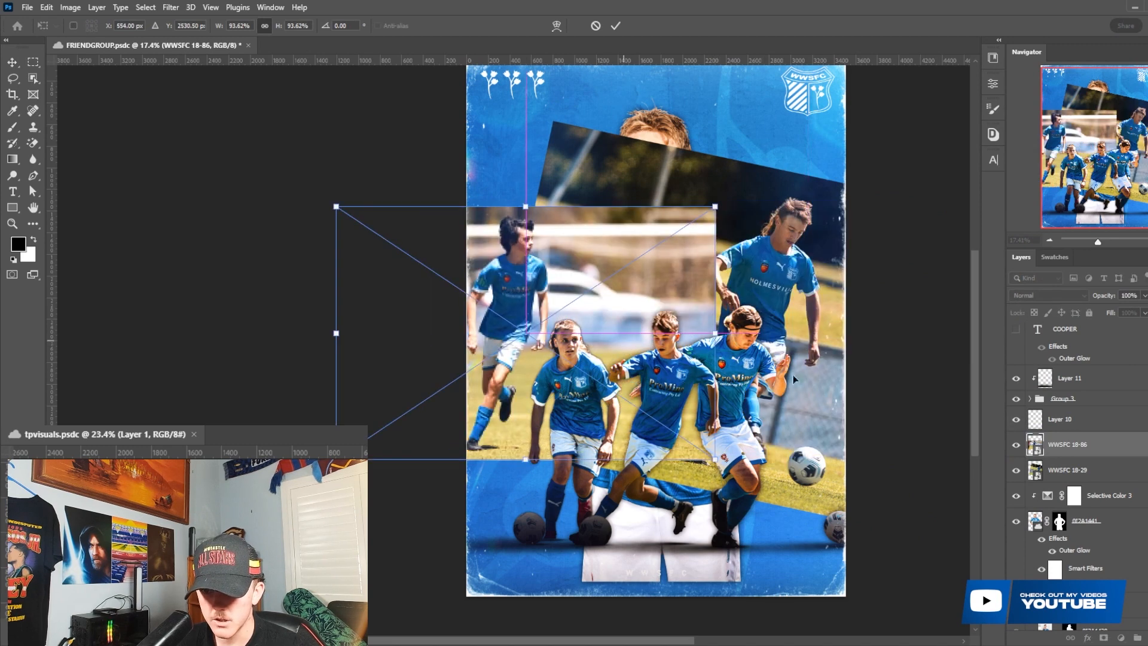
drag(795, 379, 798, 328)
drag(719, 308, 779, 334)
click(615, 26)
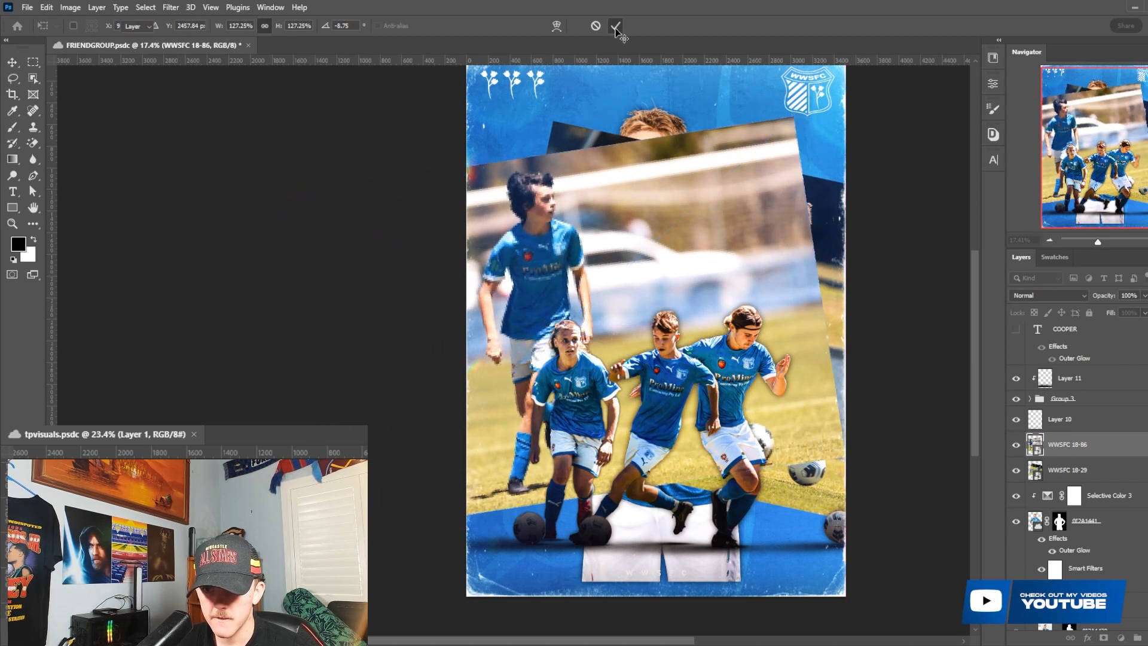
Try to mask the WWSFC 18-86 photo to its automatically selected subject.
click(145, 7)
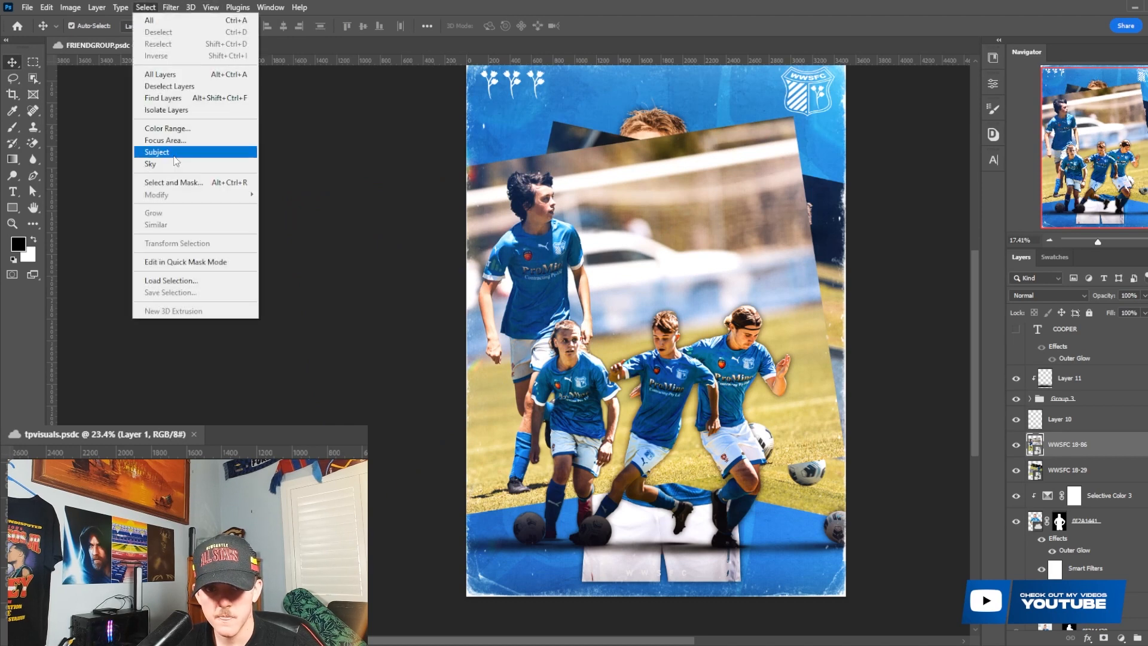
click(180, 149)
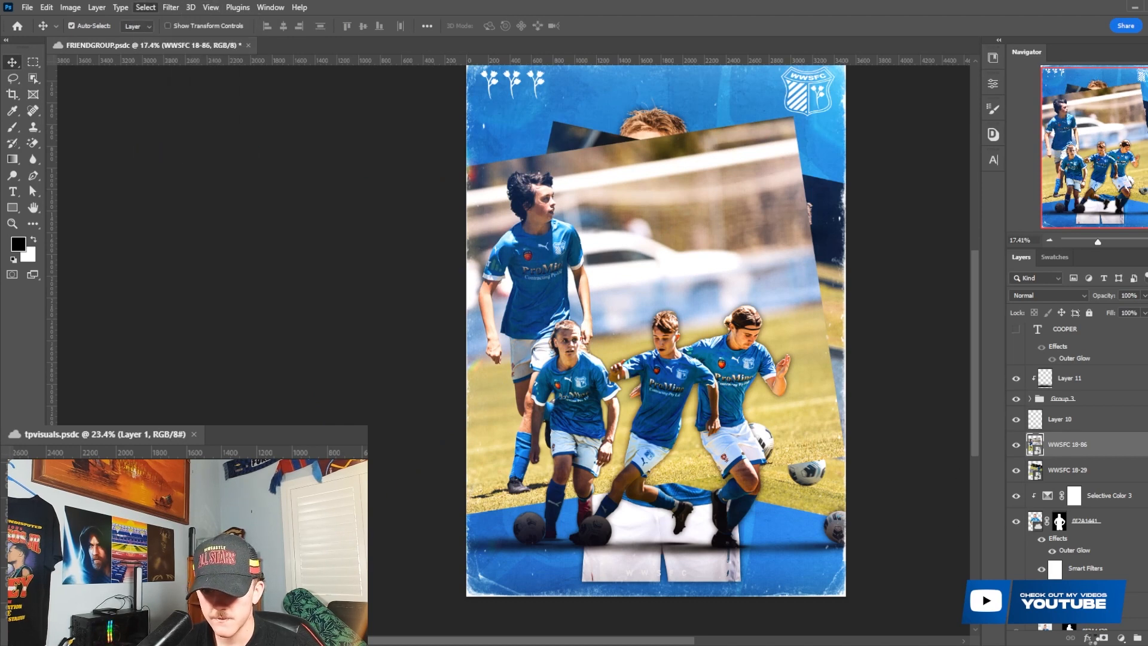
click(1102, 637)
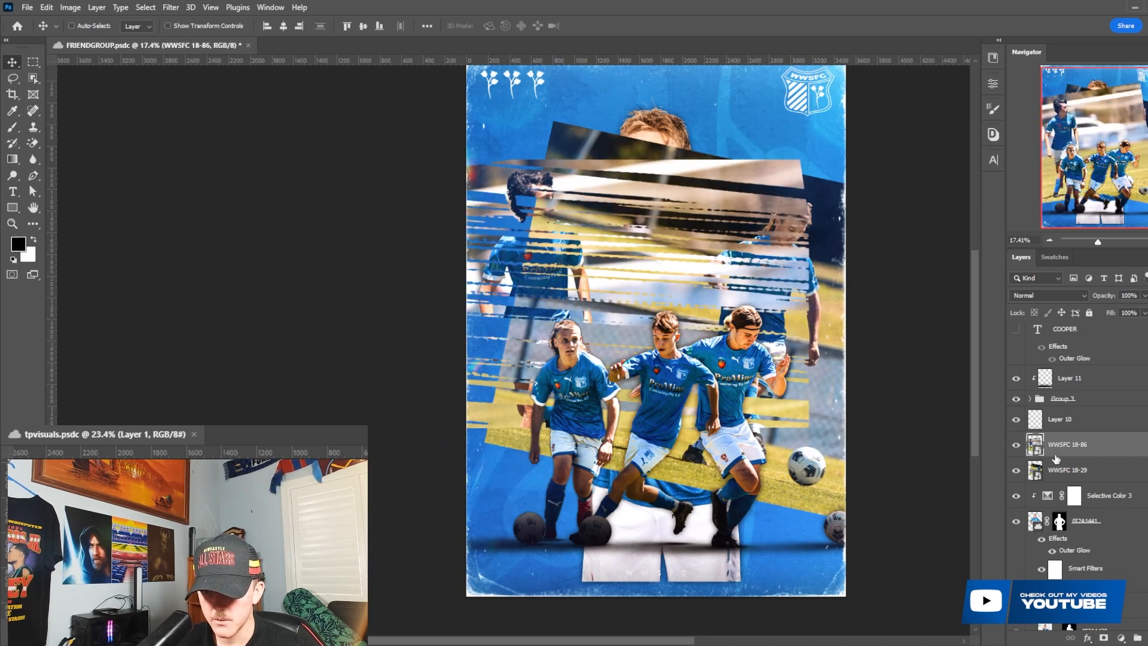
key(ctrl+z)
click(135, 7)
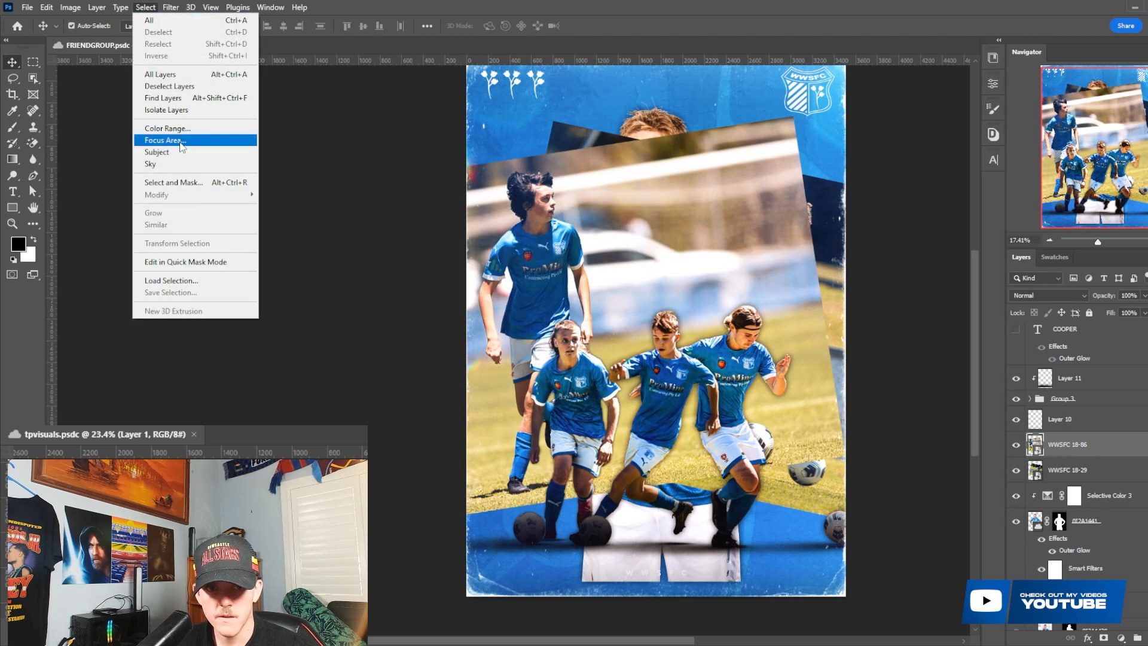
click(158, 152)
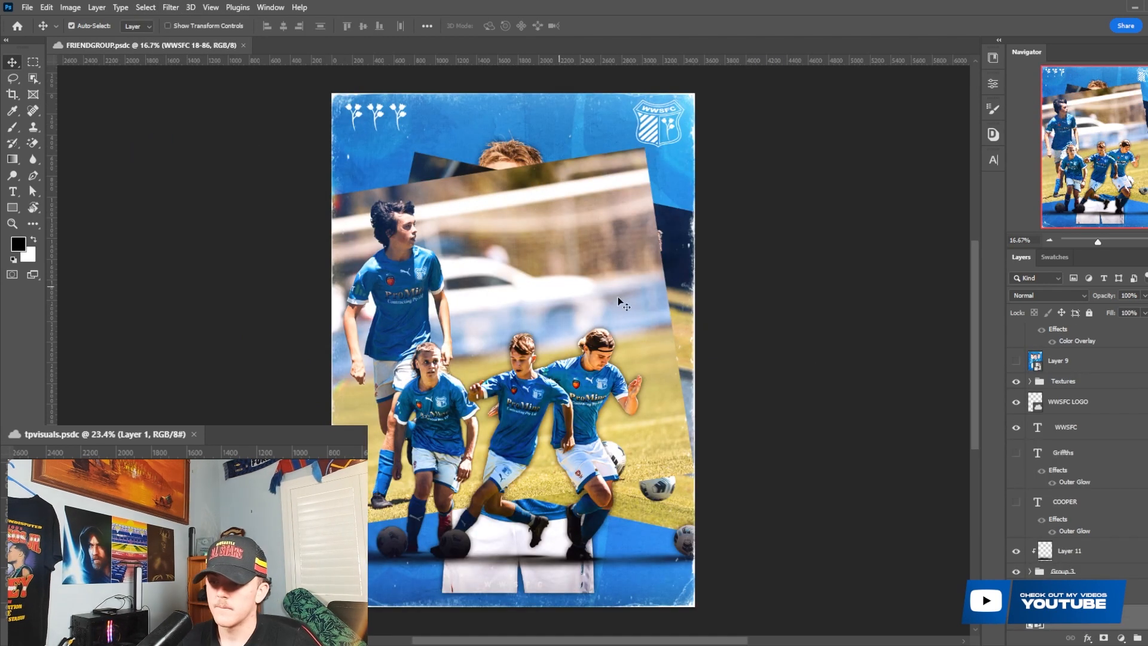
Select the subject of WWSFC 18-86 and mask the layer to that player.
click(145, 7)
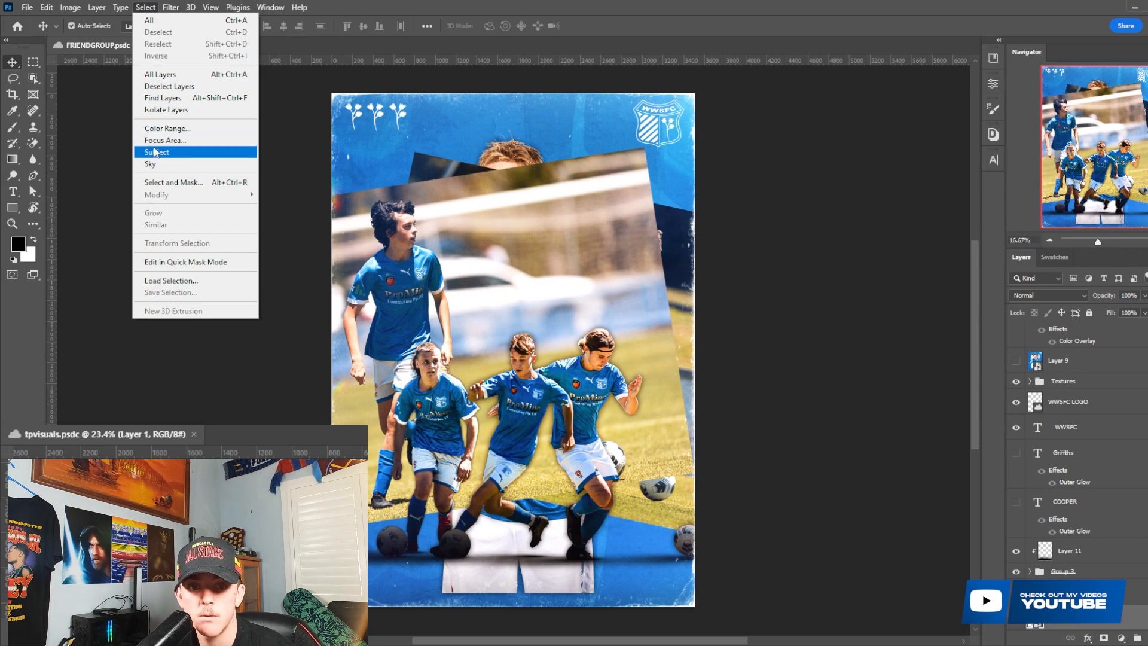
click(156, 152)
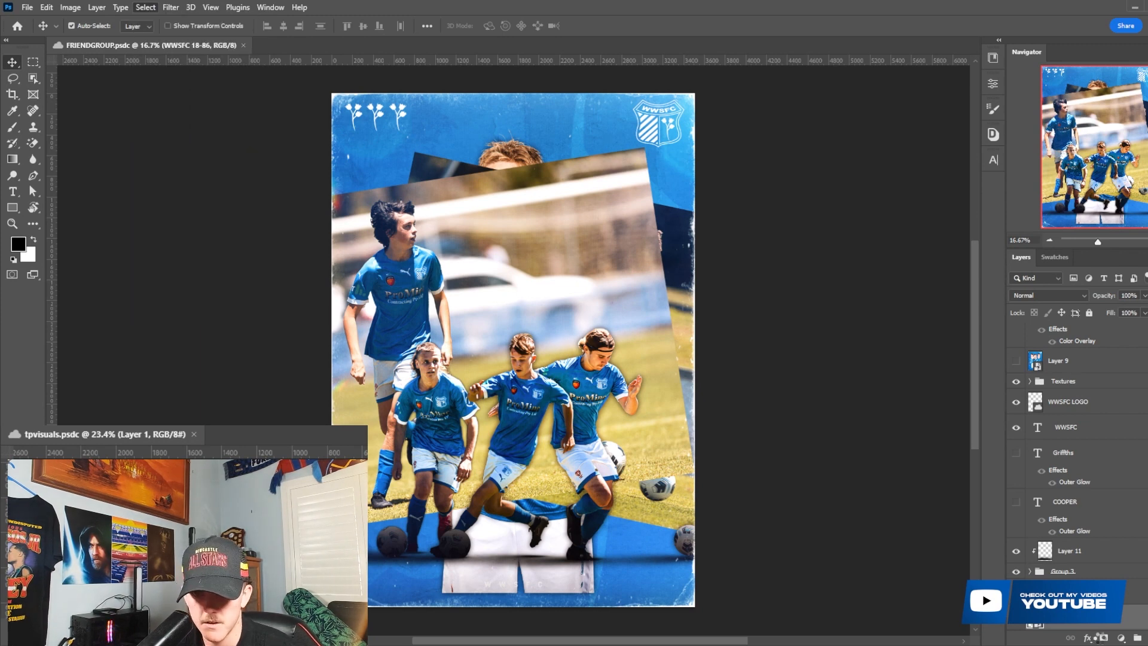
click(1103, 638)
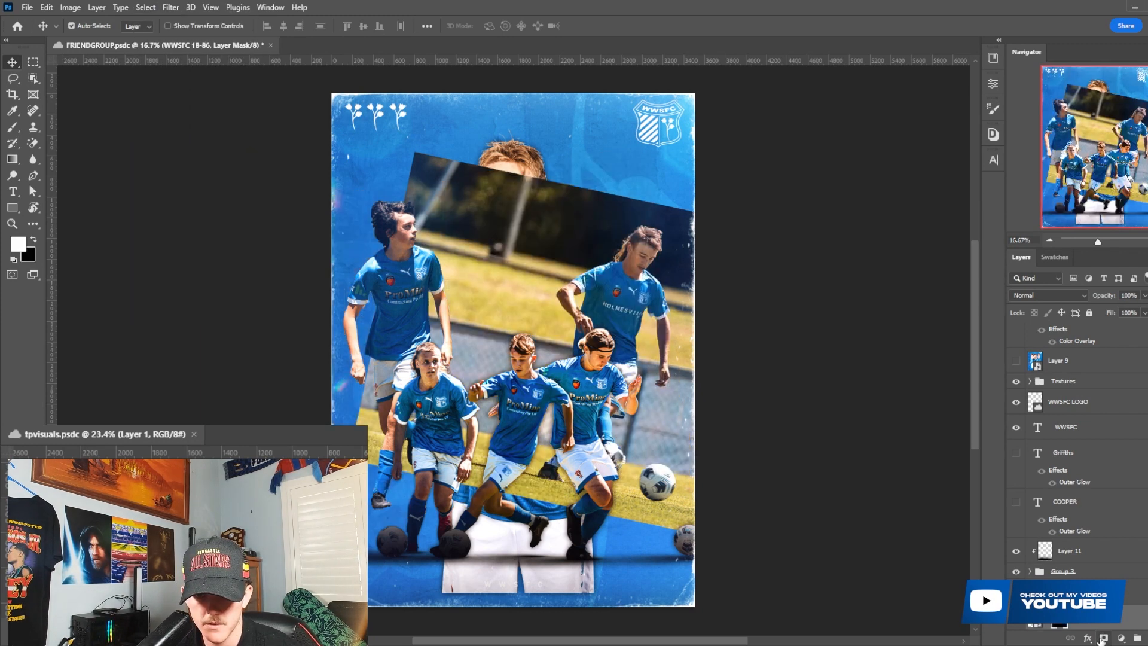
Select the subject of WWSFC 18-29 and mask the layer to that player.
click(497, 329)
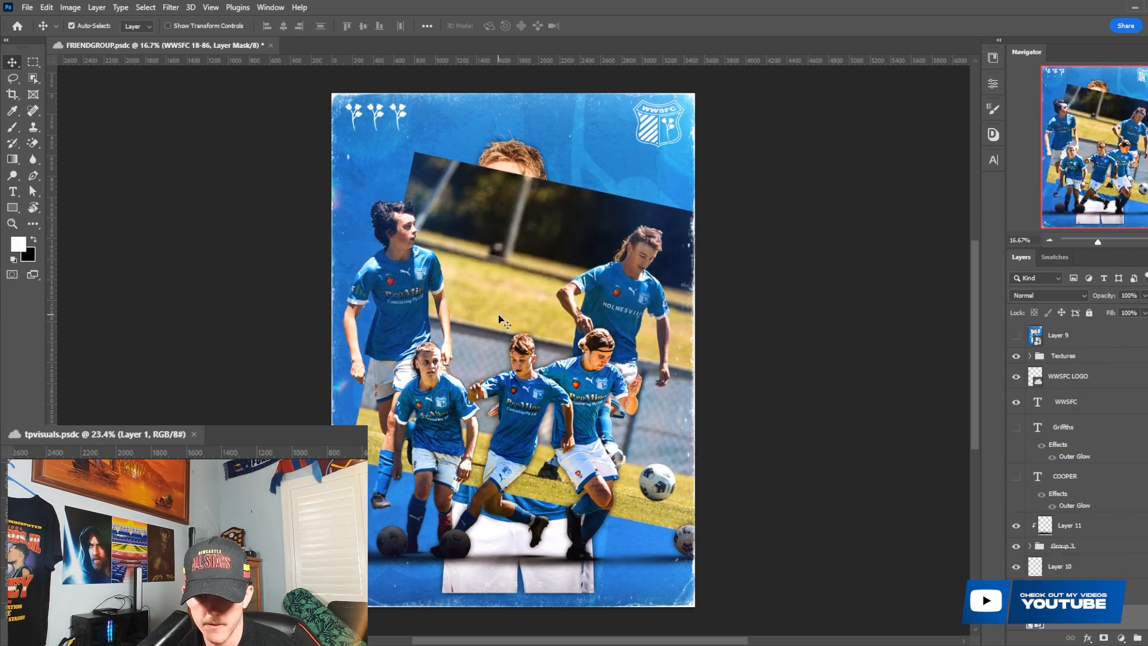
click(146, 7)
click(156, 152)
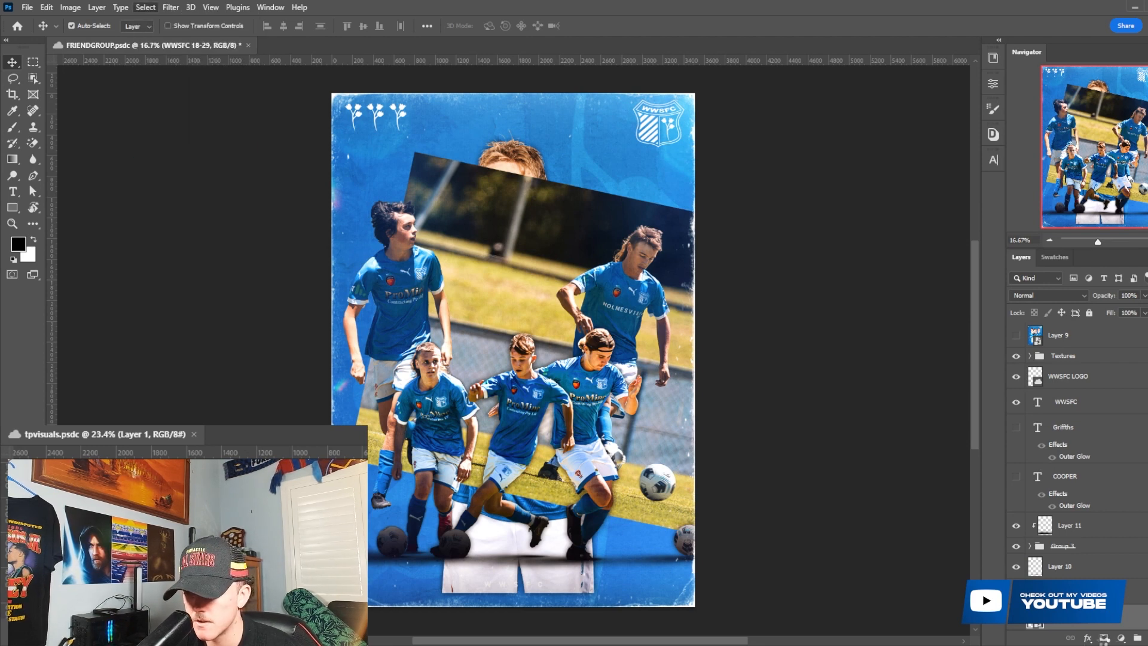
click(1102, 637)
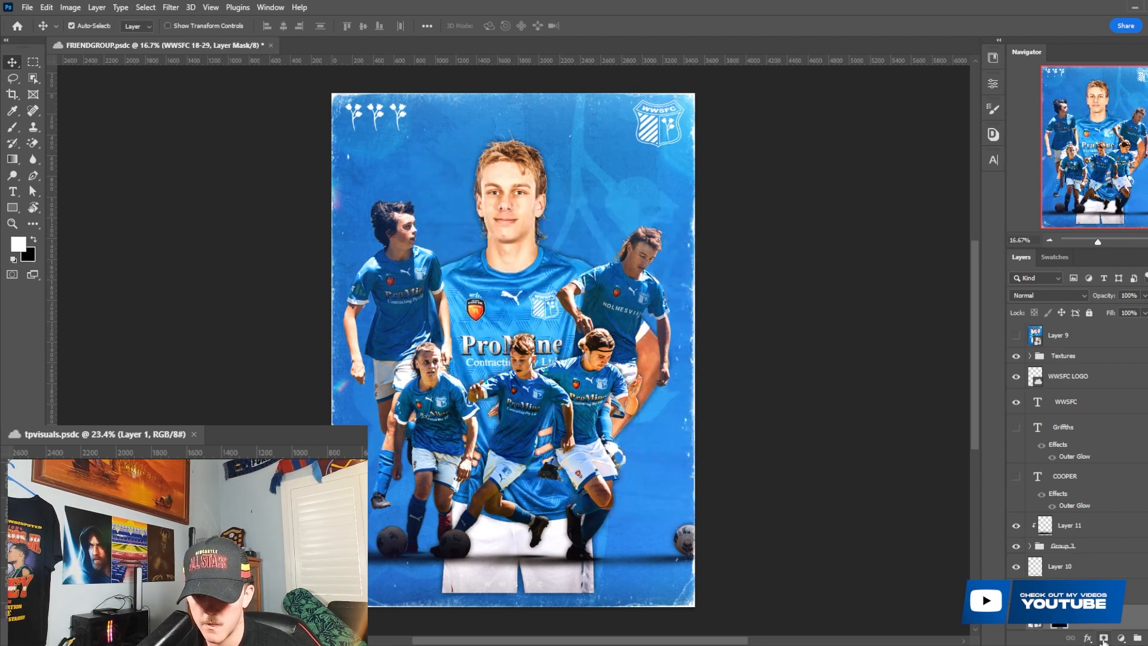
Group WWSFC 18-86, WWSFC 18-29, Selective Color 3 and 0I2A1441, and add a layer mask to the group.
scroll(1070, 508, down, 5)
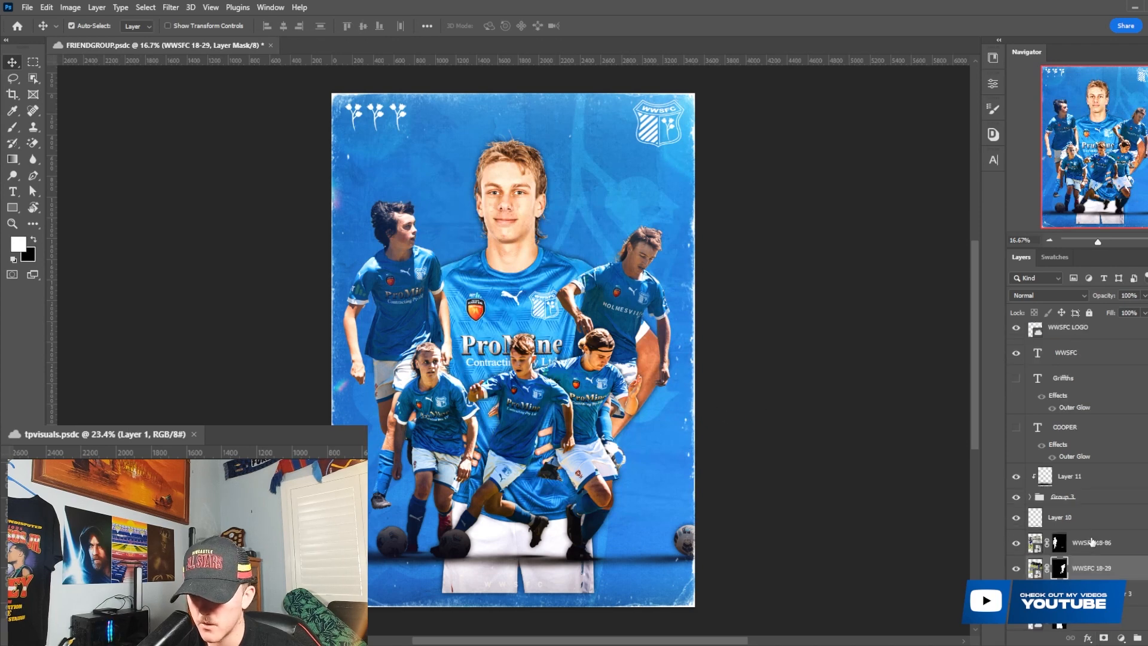
shift+click(1087, 447)
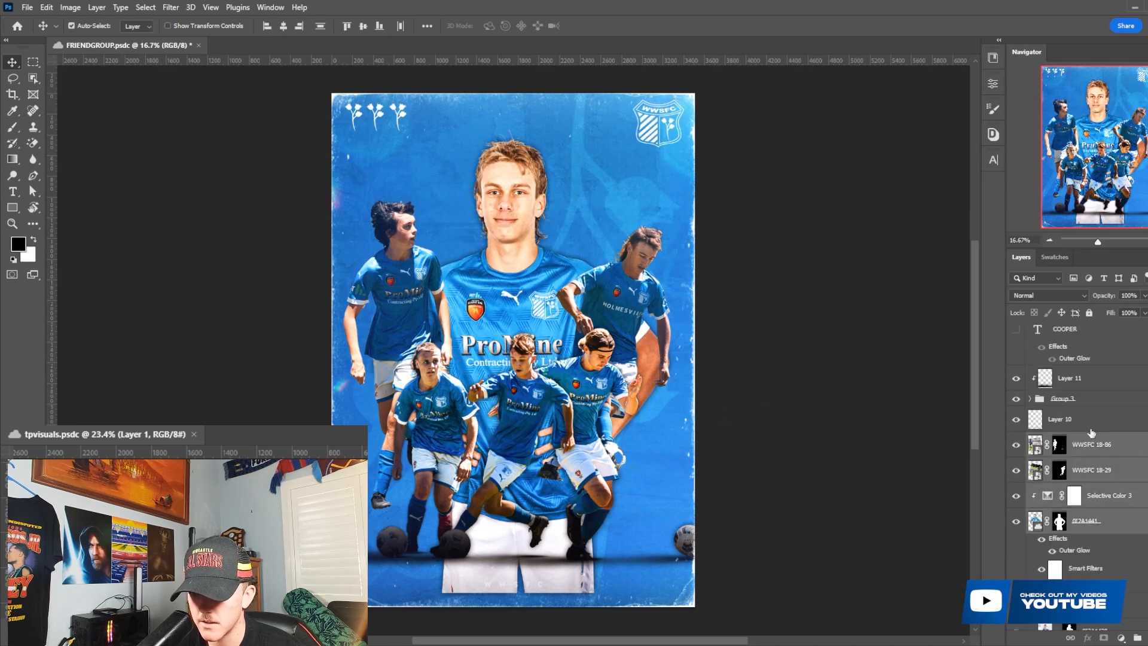
key(ctrl+g)
click(1101, 637)
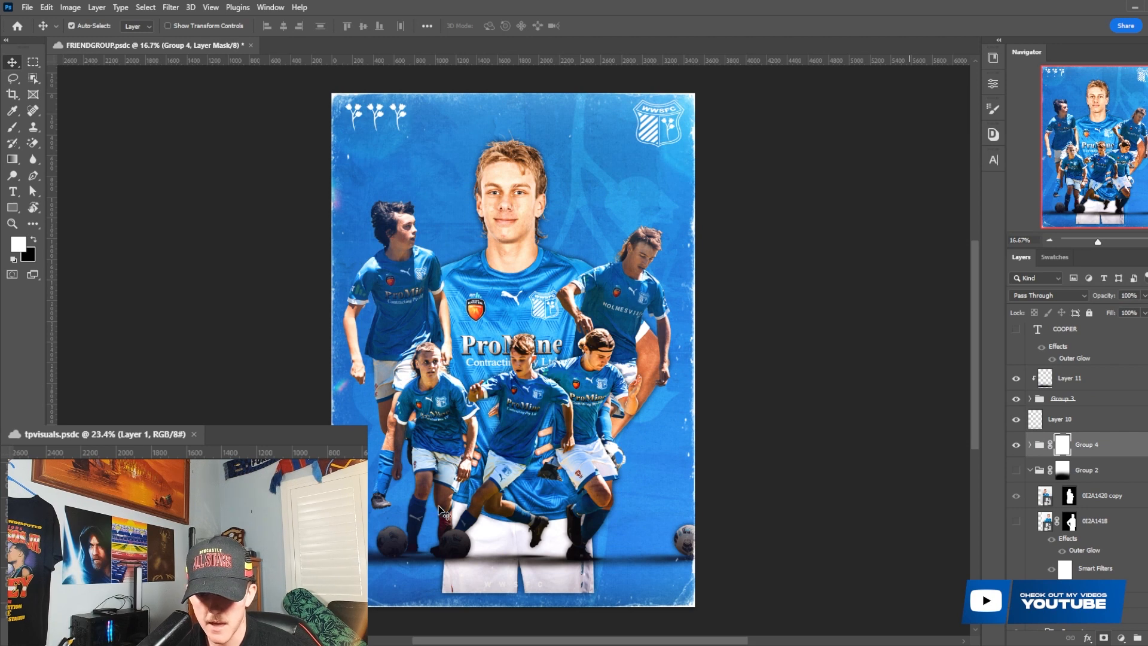
Paint black on the Group 4 mask with a large soft brush at 38% flow to fade the lower bodies behind the front players.
key(b)
right_click(478, 529)
double_click(478, 533)
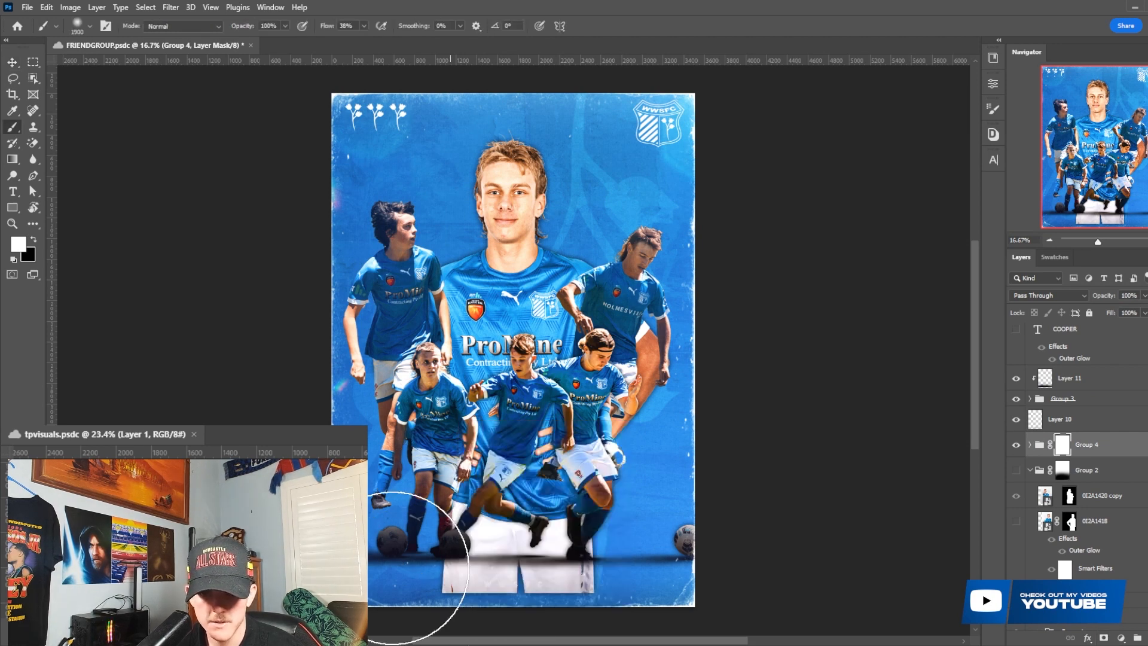
key(x)
mouse_move(342, 485)
mouse_down()
mouse_move(501, 520)
mouse_move(436, 580)
mouse_move(520, 577)
mouse_move(674, 504)
mouse_move(654, 489)
mouse_move(606, 525)
mouse_move(628, 542)
mouse_move(681, 527)
mouse_up()
scroll(470, 395, down, 2)
scroll(420, 367, up, 3)
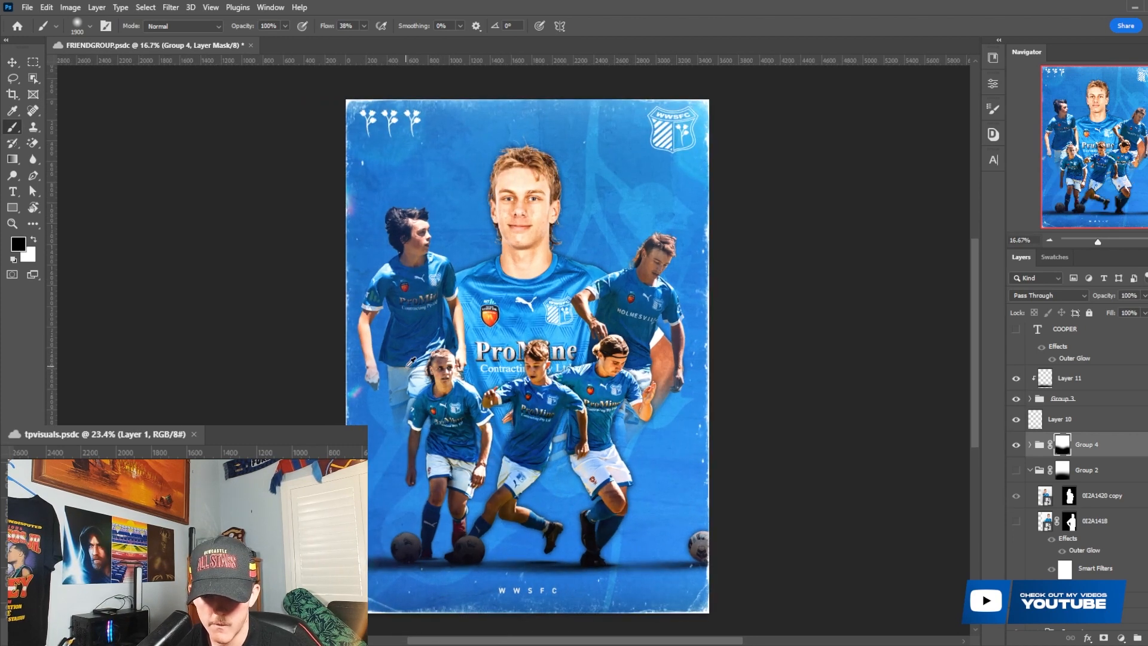
Transfer the Outer Glow and Camera Raw Filter from the WWSFC 18-34 copy in Group 4 to WWSFC 18-86 and delete that copy.
key(v)
click(551, 412)
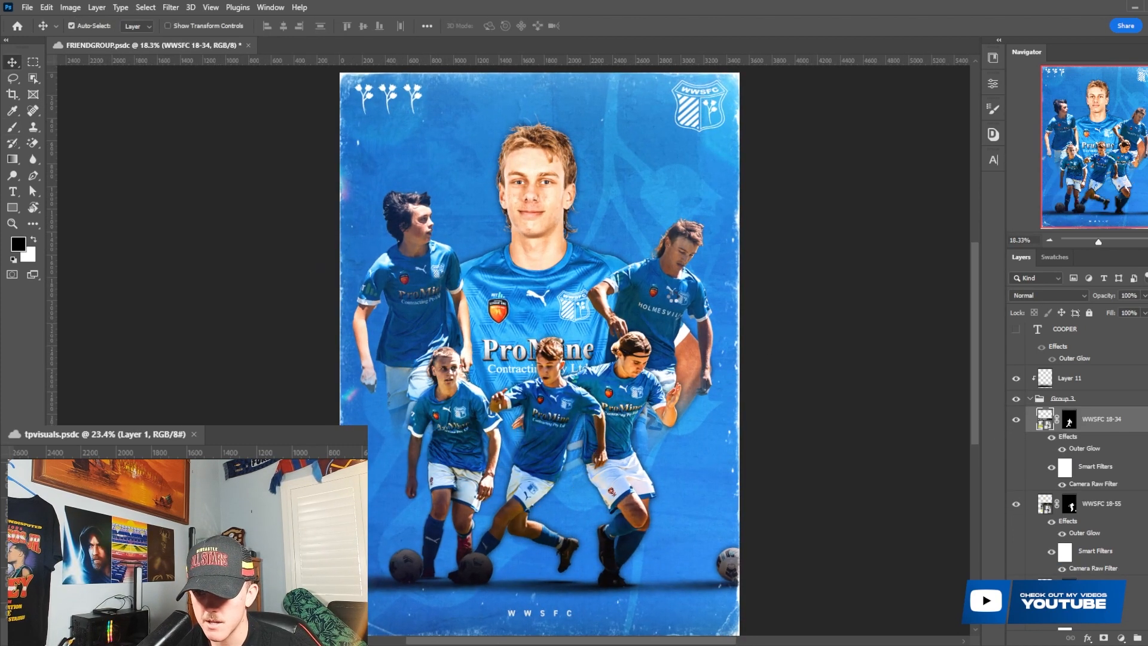
ctrl+click(675, 296)
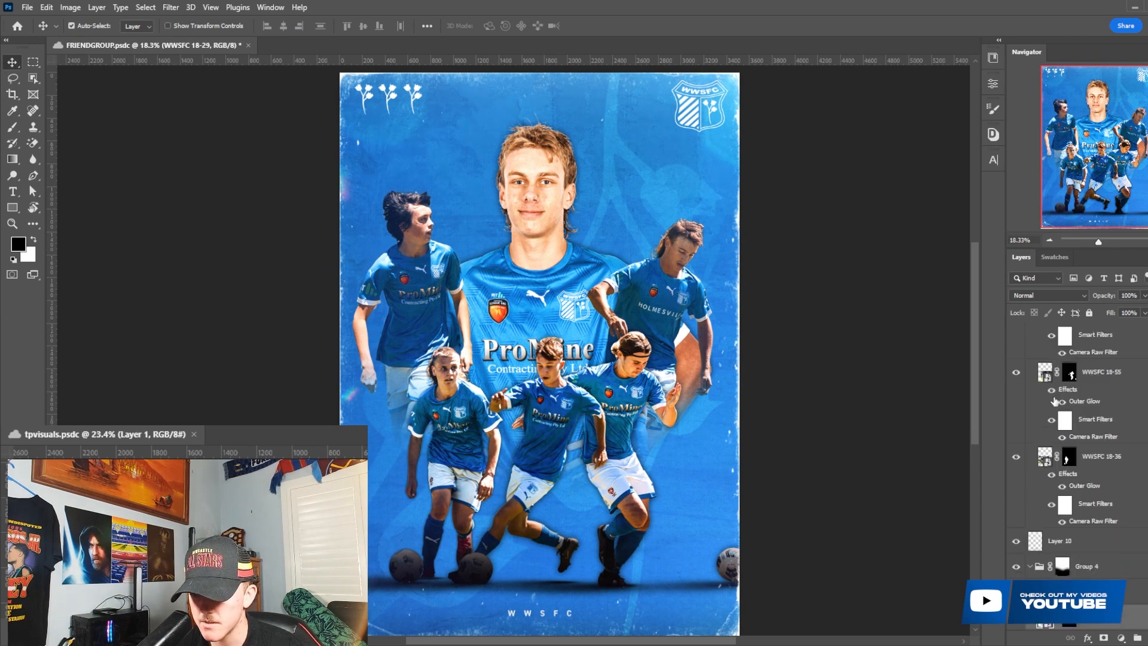
scroll(1121, 533, down, 3)
click(1106, 502)
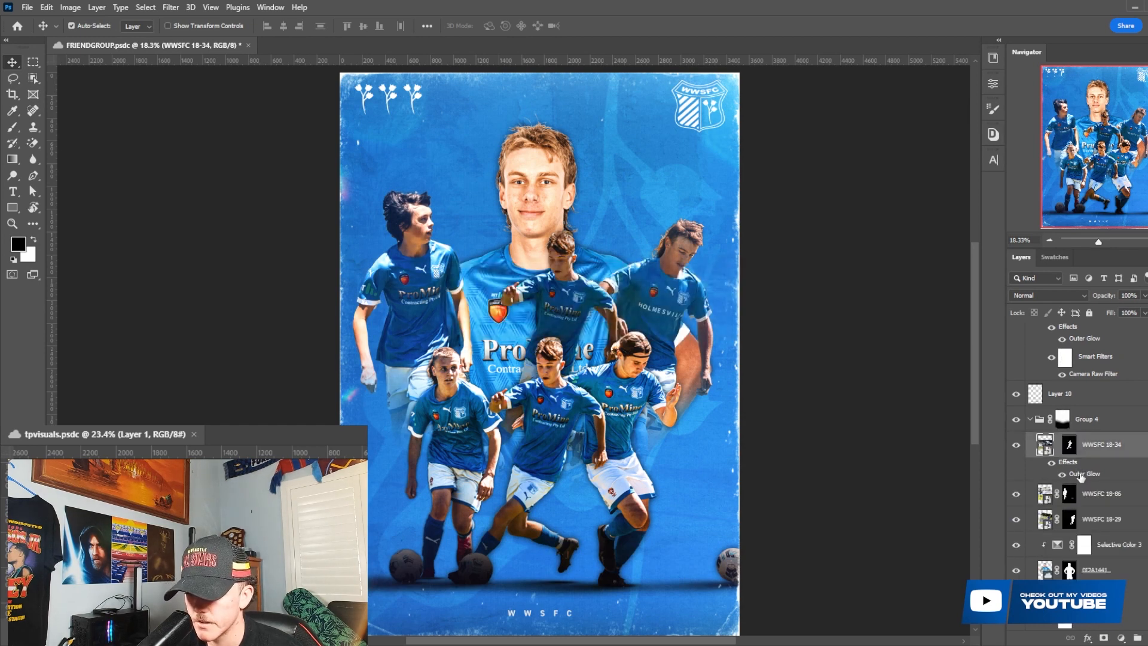
drag(1081, 476, 1111, 498)
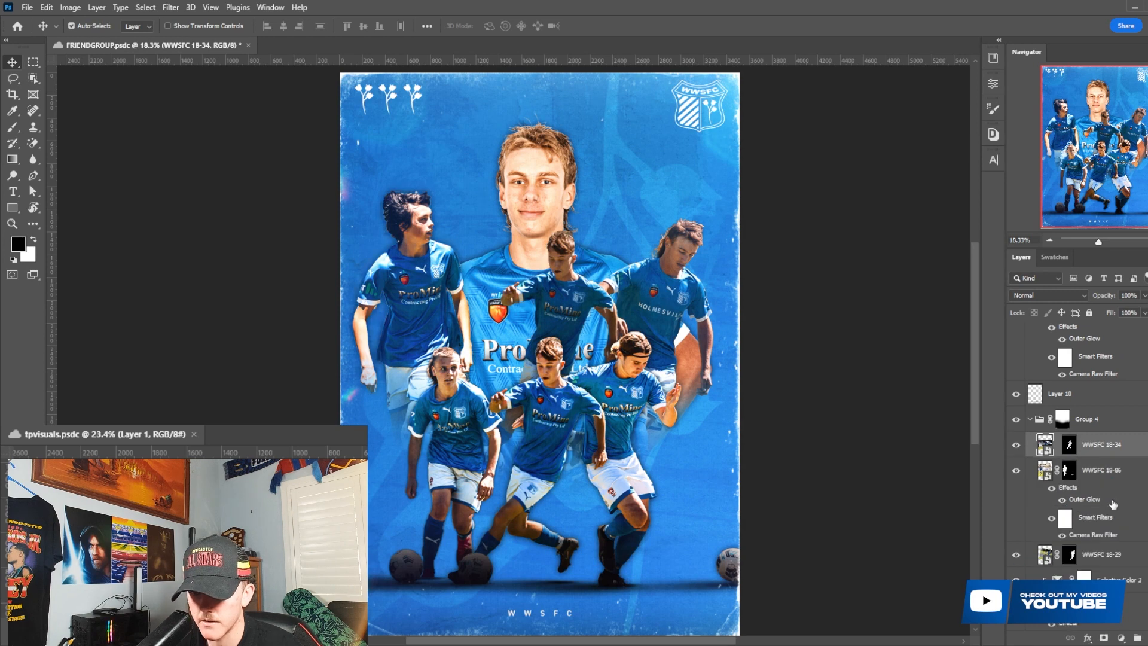
key(Delete)
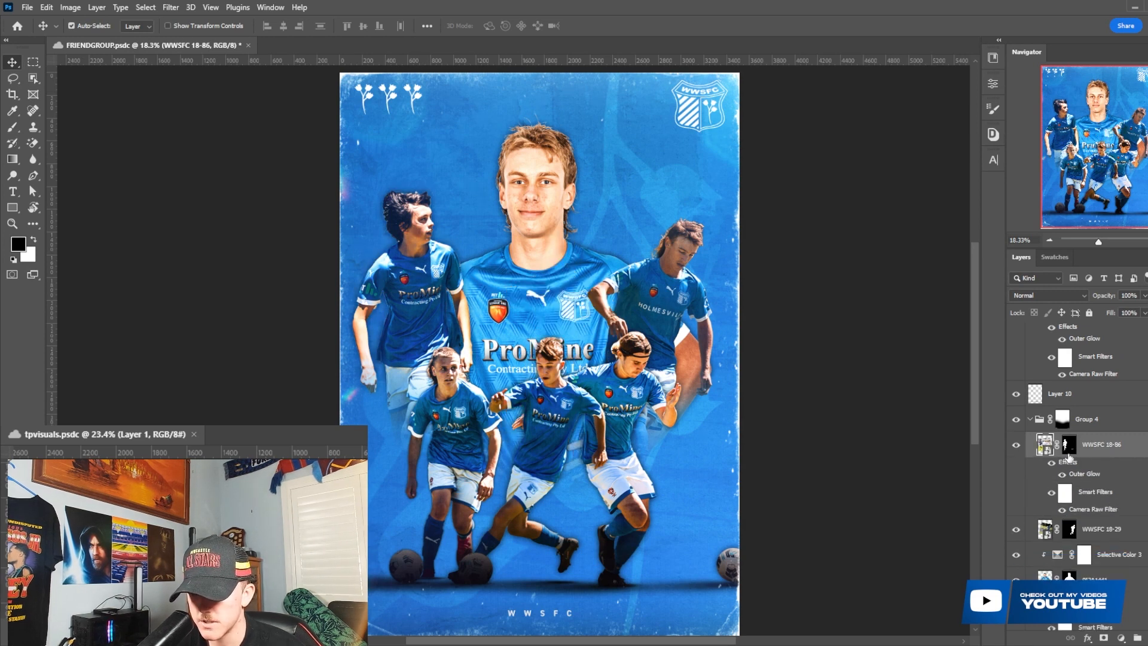
Apply the Minimum filter to the WWSFC 18-86 layer mask to tighten the cutout's edges.
click(170, 7)
mouse_move(281, 269)
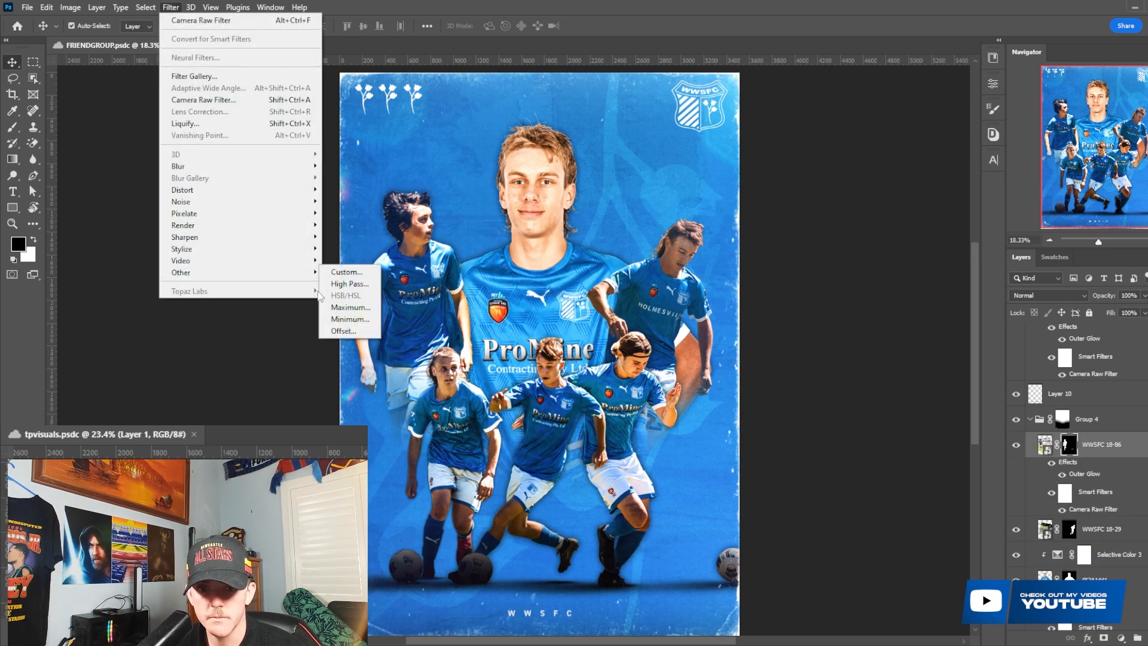
click(352, 318)
click(655, 153)
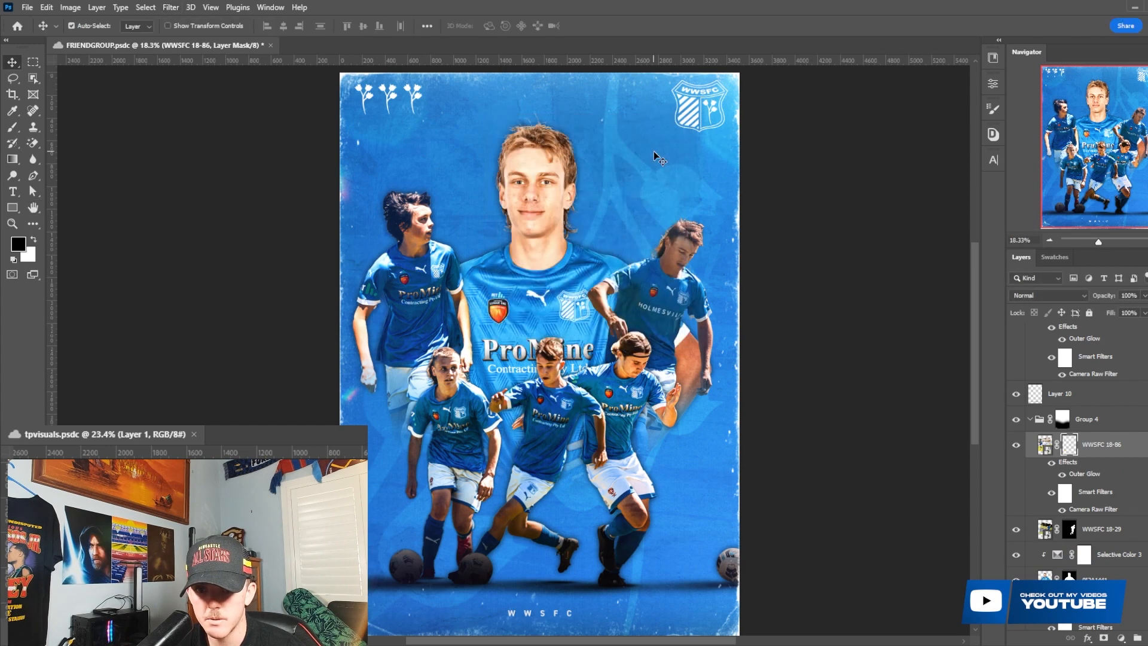
Repeat the Minimum filter on the WWSFC 18-29 layer mask, then reselect the WWSFC 18-86 layer.
key(alt+[)
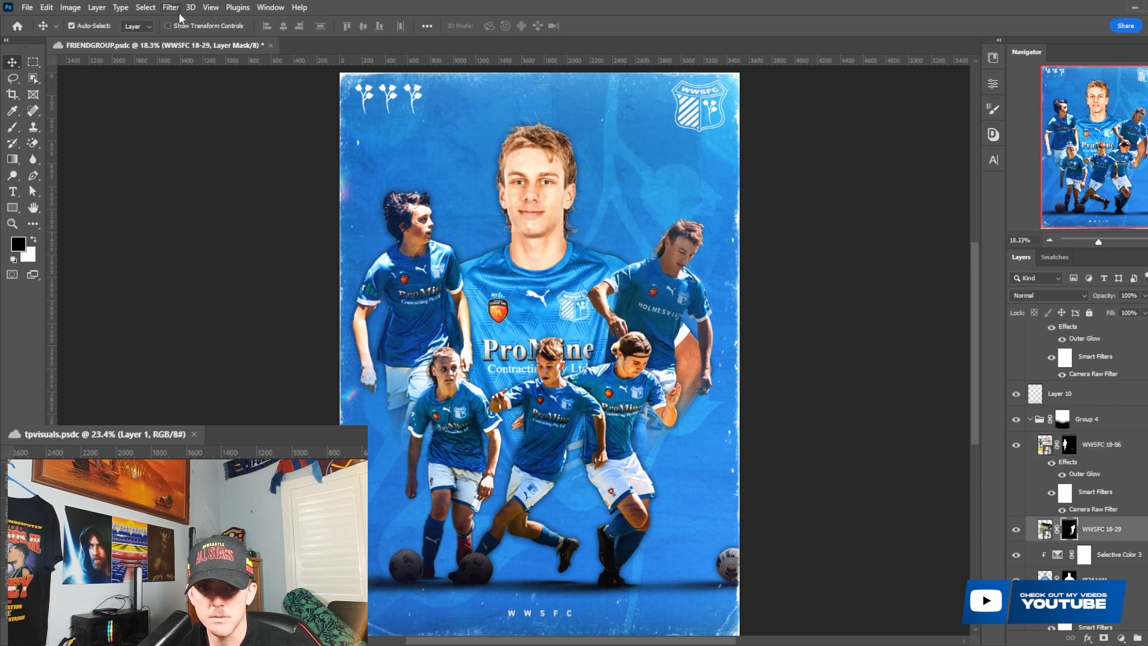
click(169, 8)
click(180, 20)
key(alt+])
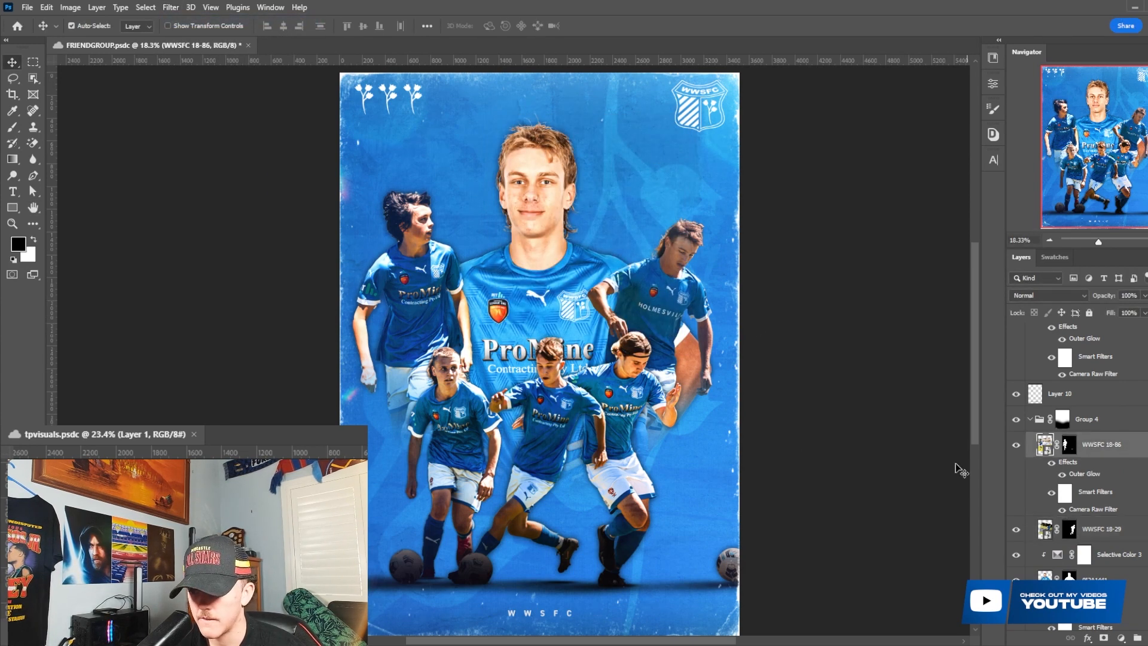
Transfer the Outer Glow and Camera Raw Filter from a duplicate of WWSFC 18-86 to WWSFC 18-29 and delete the duplicate.
key(ctrl+j)
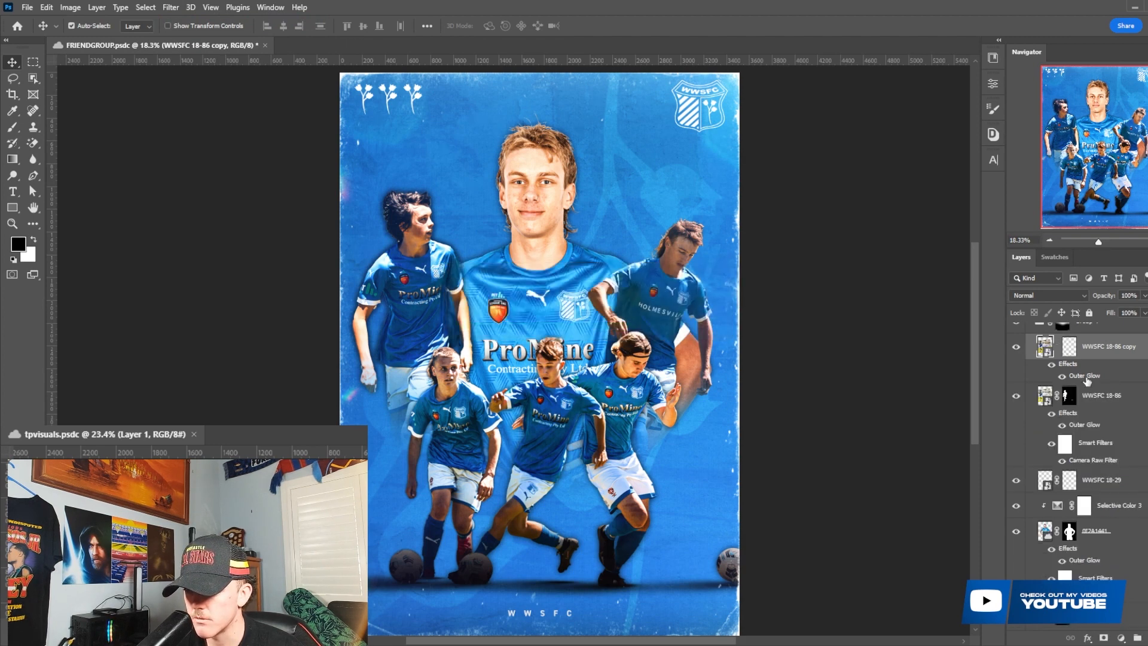
drag(1086, 380, 1110, 483)
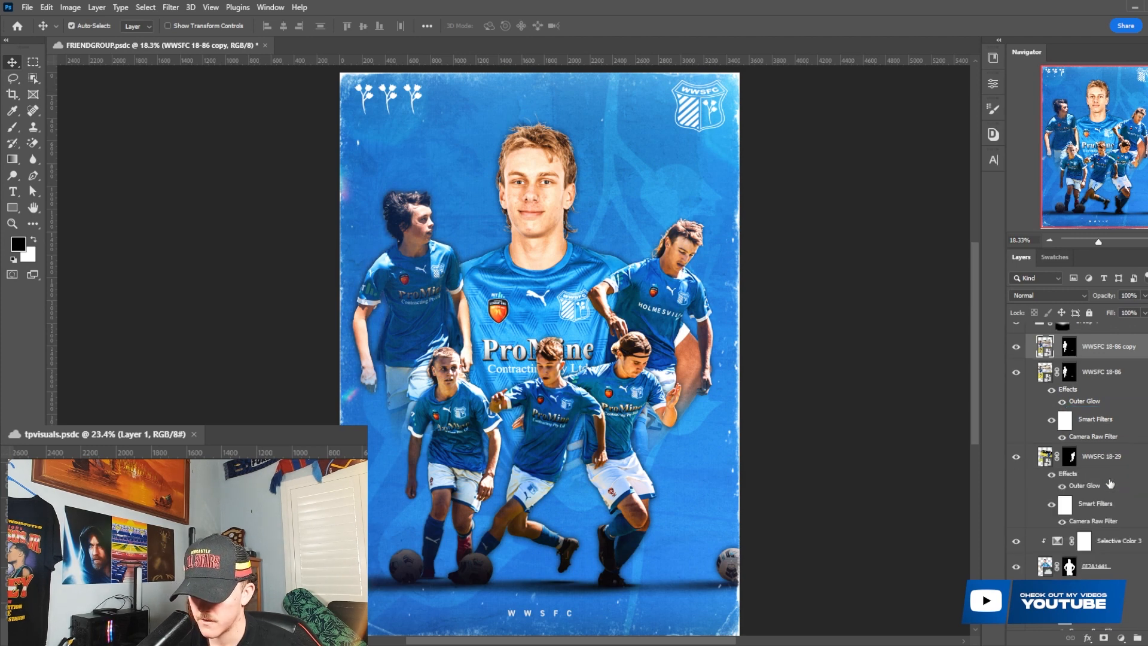
key(Delete)
scroll(588, 374, down, 2)
scroll(474, 418, up, 1)
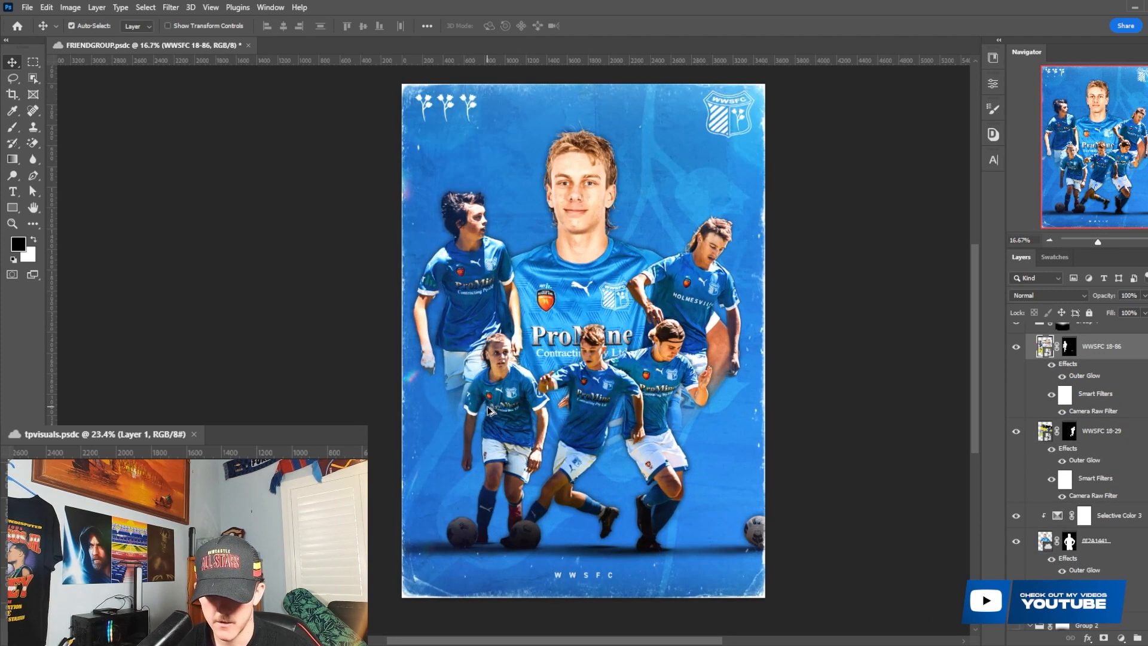
Select the front players' layers from Layer 10 up to Layer 11 and scale them together to about 127.58%.
scroll(487, 407, up, 1)
click(507, 402)
scroll(1091, 390, up, 3)
scroll(1095, 455, down, 2)
click(1098, 476)
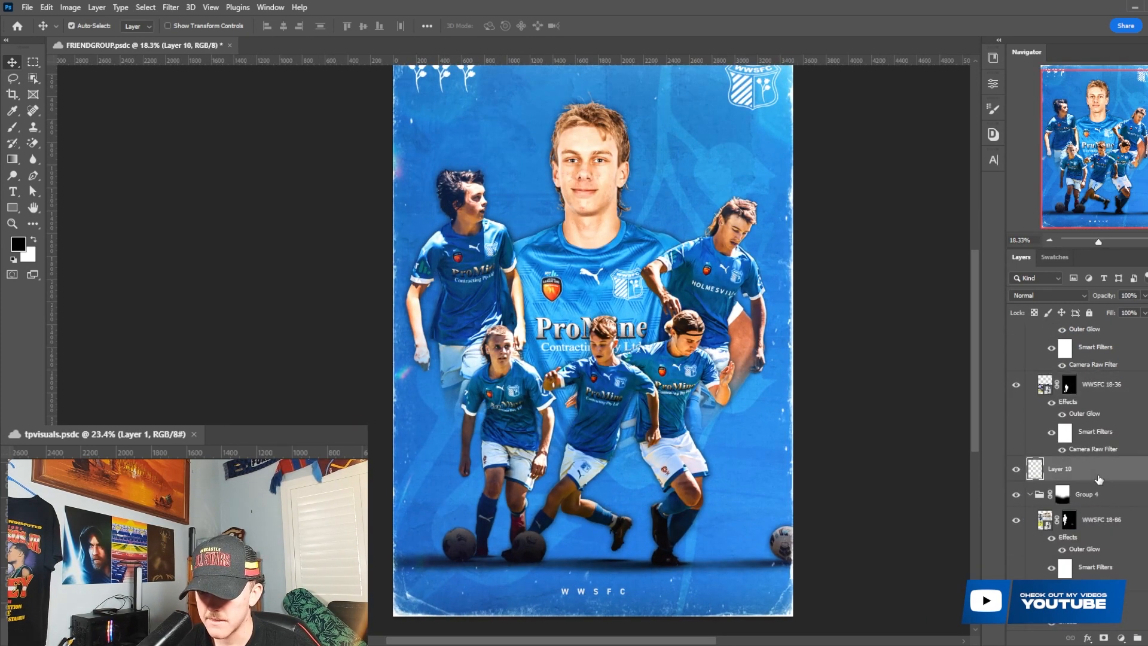
scroll(1099, 478, up, 3)
shift+click(1103, 455)
shift+click(1102, 420)
key(ctrl+t)
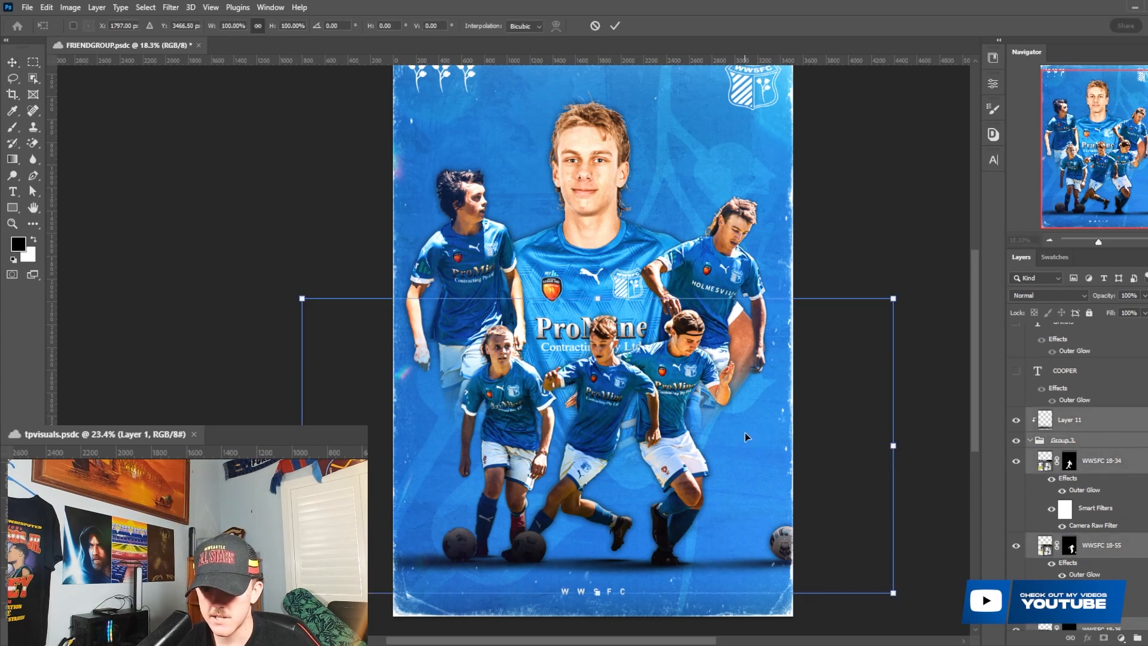
scroll(745, 432, down, 3)
drag(822, 438, 861, 450)
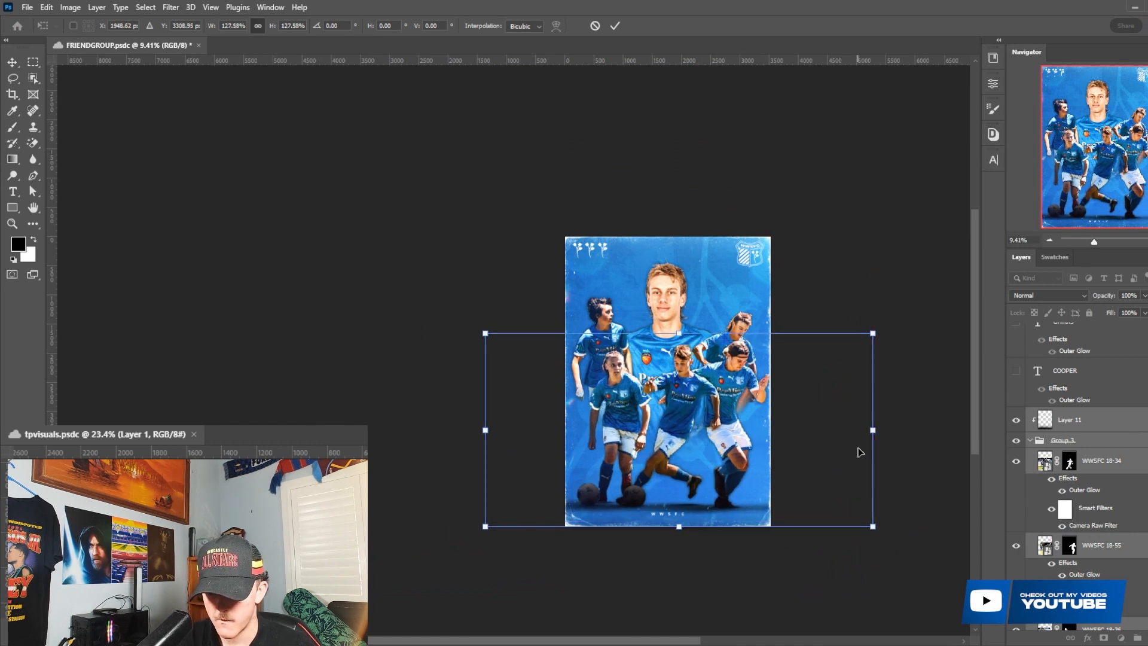
key(Return)
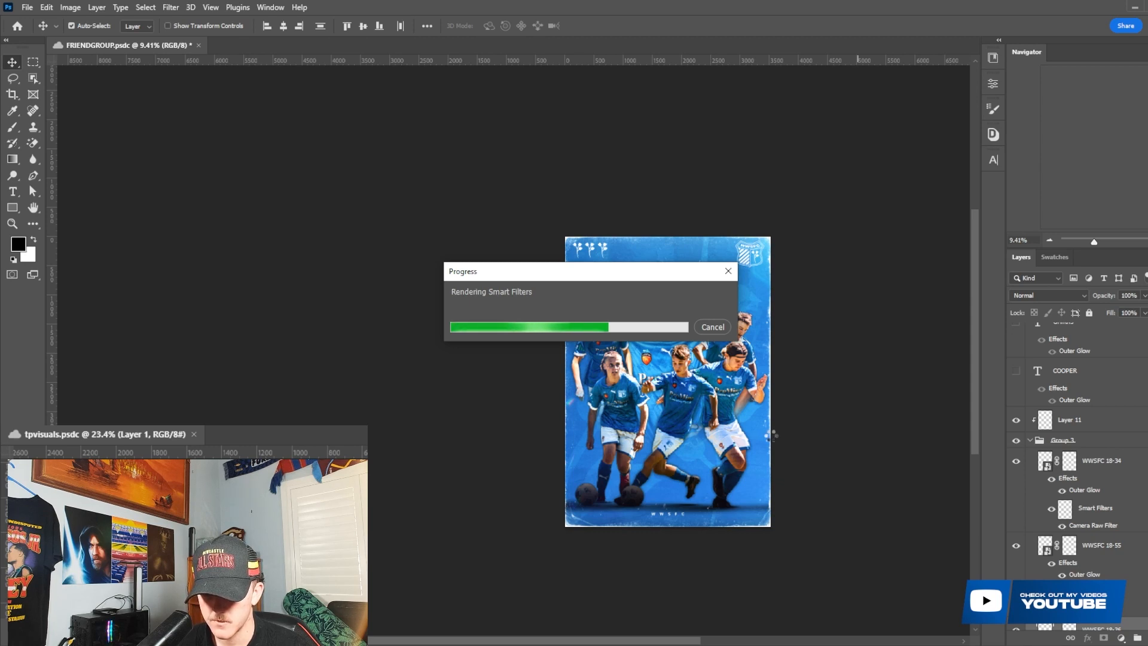
Nudge the enlarged front players upward in large increments, away from the WWSFC footer.
scroll(772, 440, up, 4)
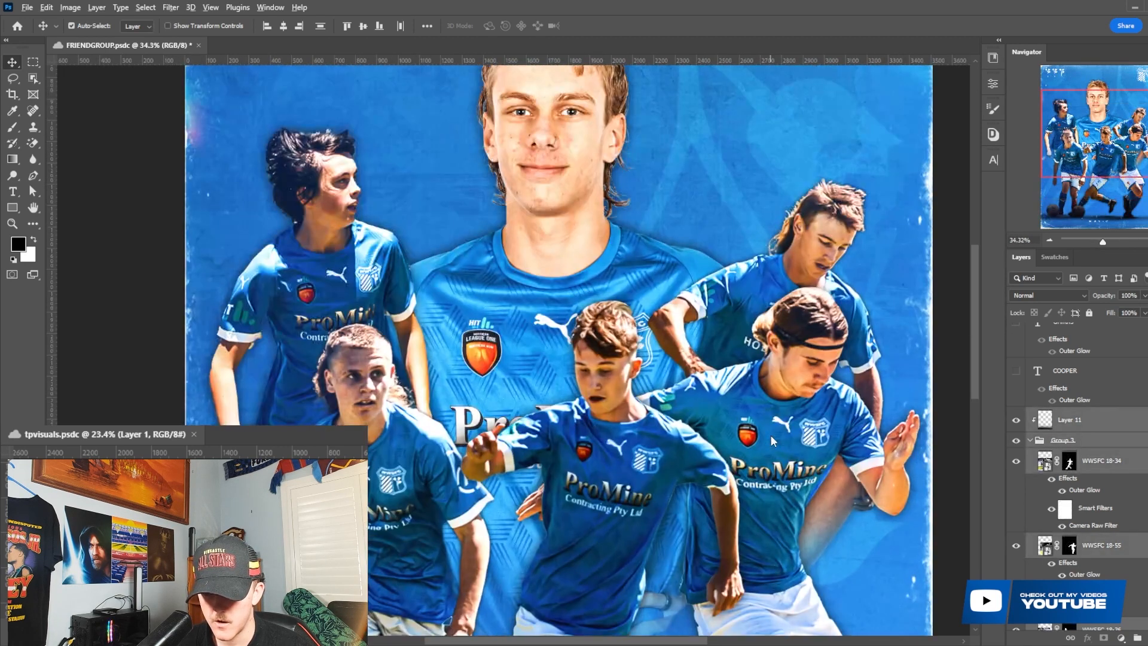
scroll(772, 439, down, 3)
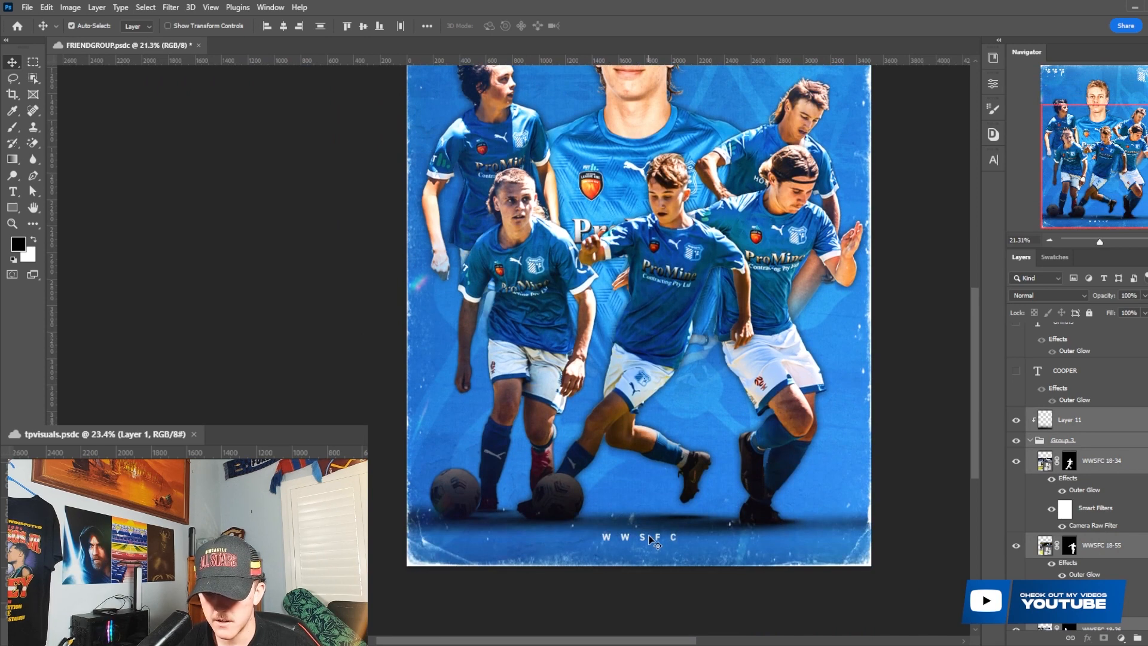
key(shift+Up)
key(shift+Up)
key(shift+Up)
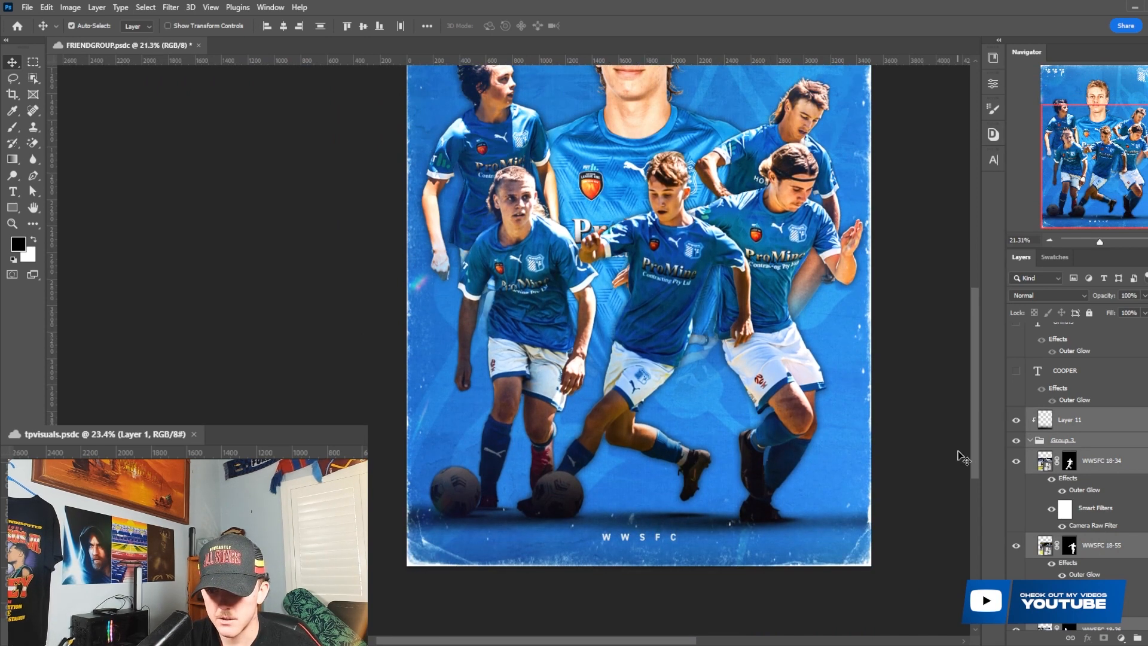
key(shift+Up)
key(shift+Up)
key(shift+Up)
key(shift+Up)
key(shift+Up)
key(shift+Up)
key(shift+Up)
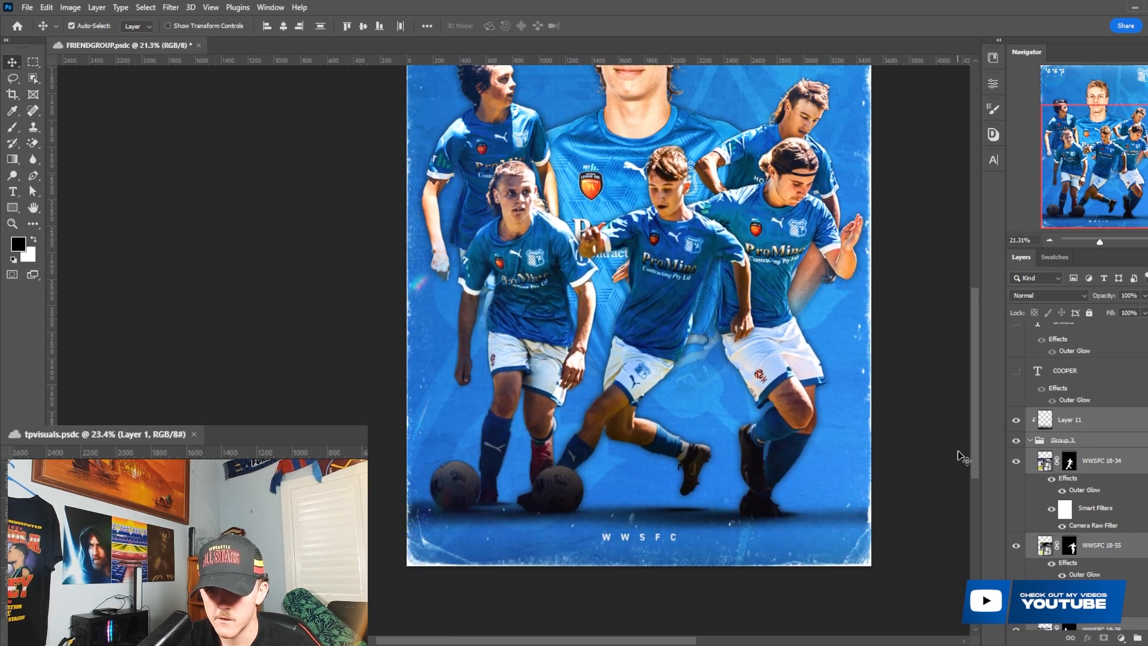
key(shift+Up)
Scale the WWSFC 18-86 background player to about 122.06% and reposition him beside the large portrait.
scroll(790, 333, up, 2)
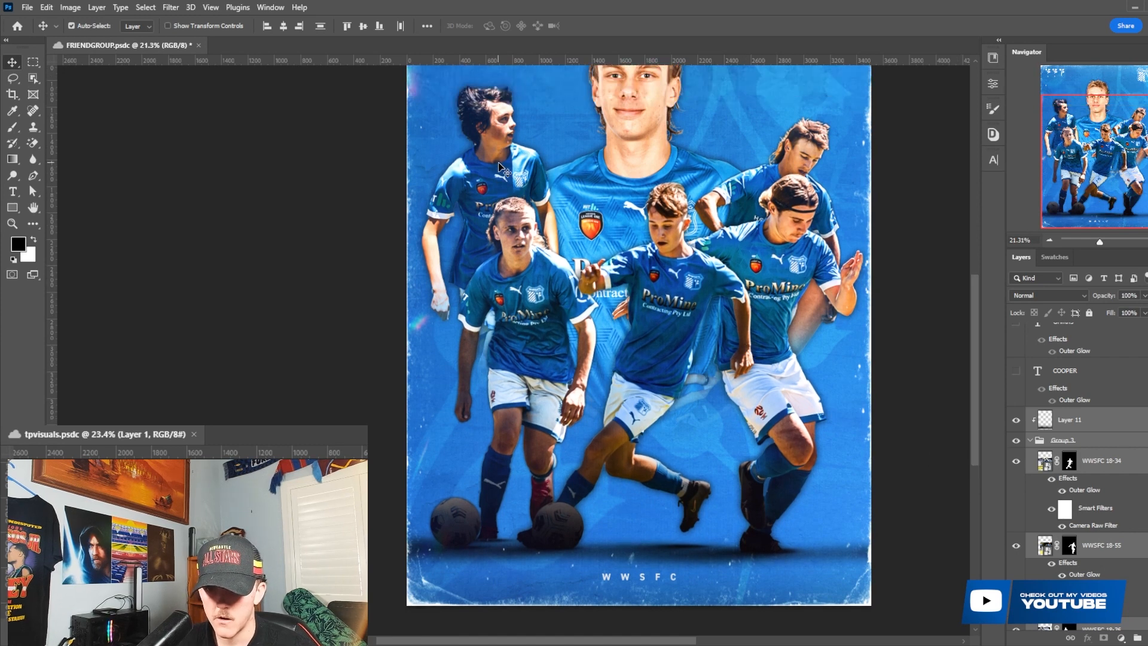
click(789, 331)
scroll(789, 331, up, 3)
key(ctrl+t)
scroll(664, 338, down, 2)
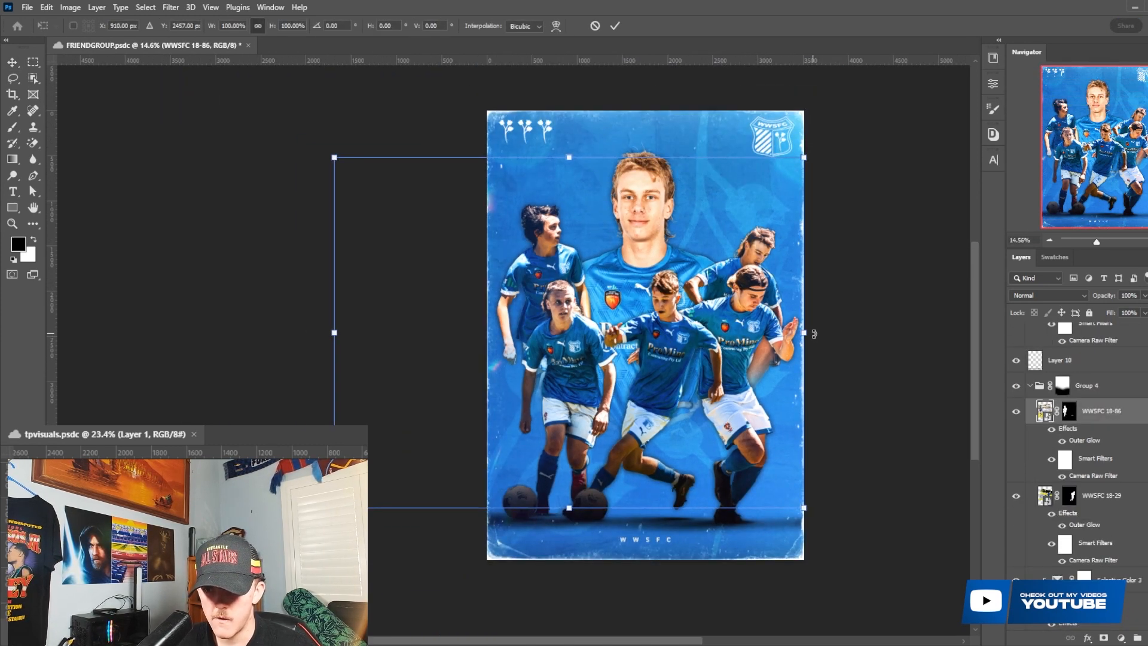
mouse_move(808, 334)
mouse_down()
mouse_move(911, 337)
mouse_move(825, 344)
mouse_up()
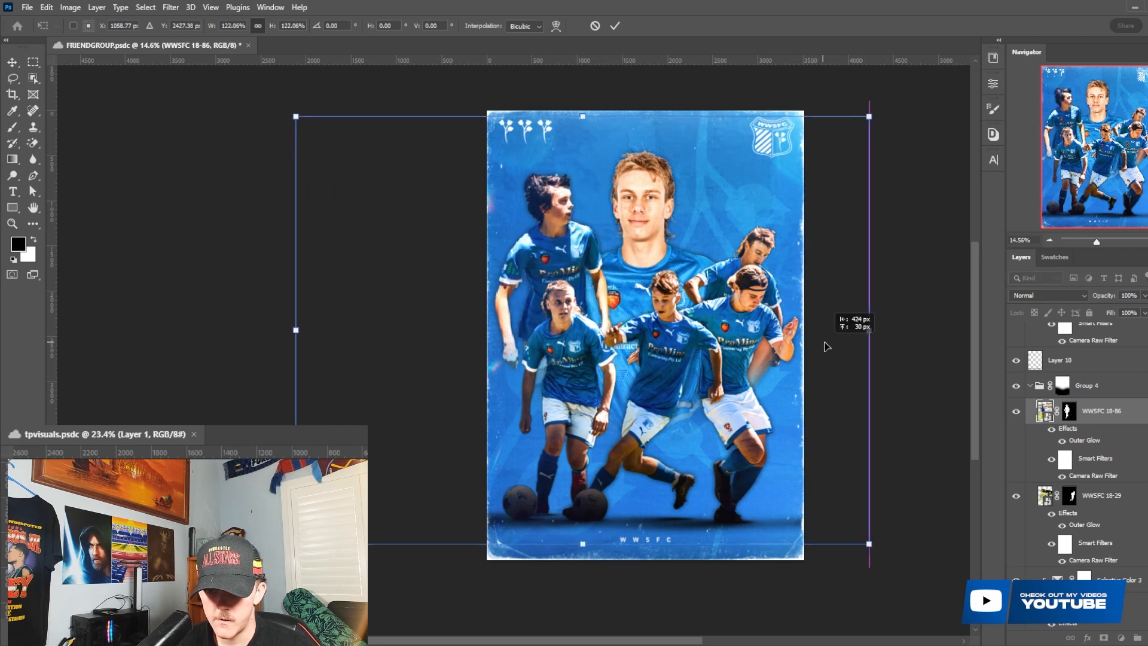
click(614, 25)
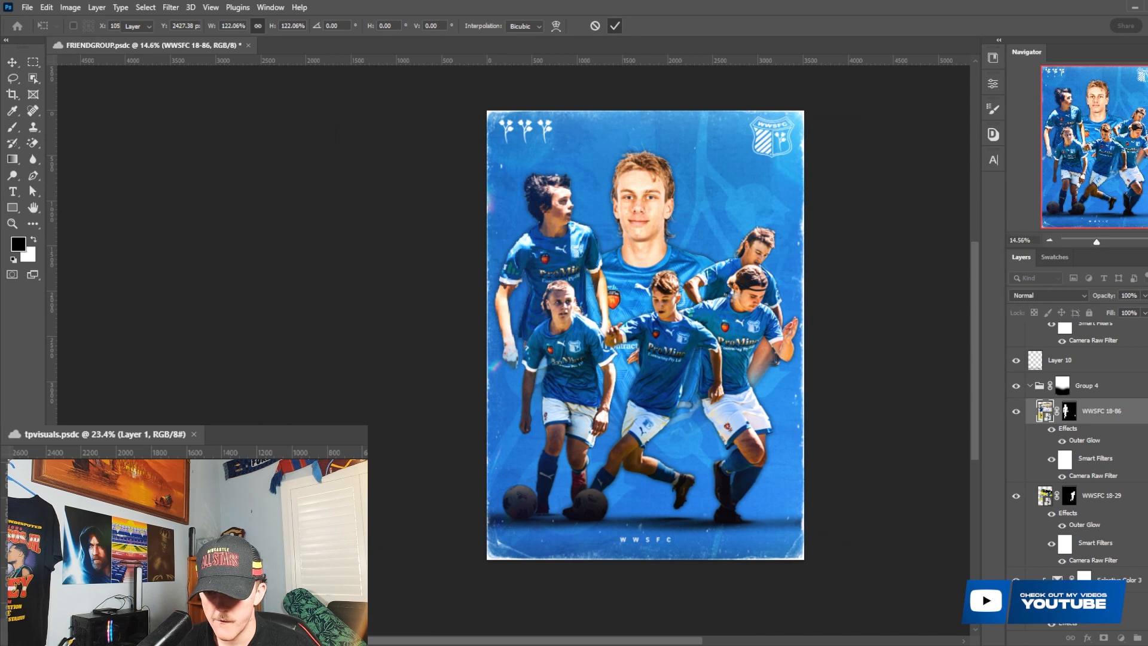
Enlarge the WWSFC 18-29 background player and reposition him higher above the front player wearing the headband.
scroll(698, 316, up, 1)
click(749, 248)
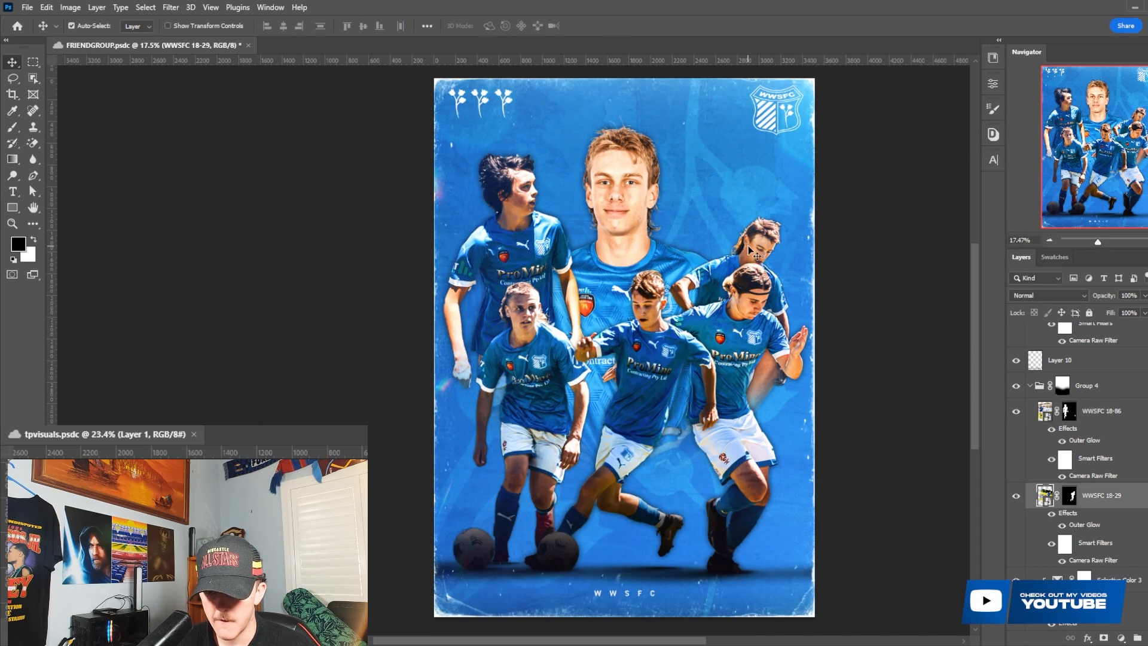
key(ctrl+t)
scroll(717, 329, down, 5)
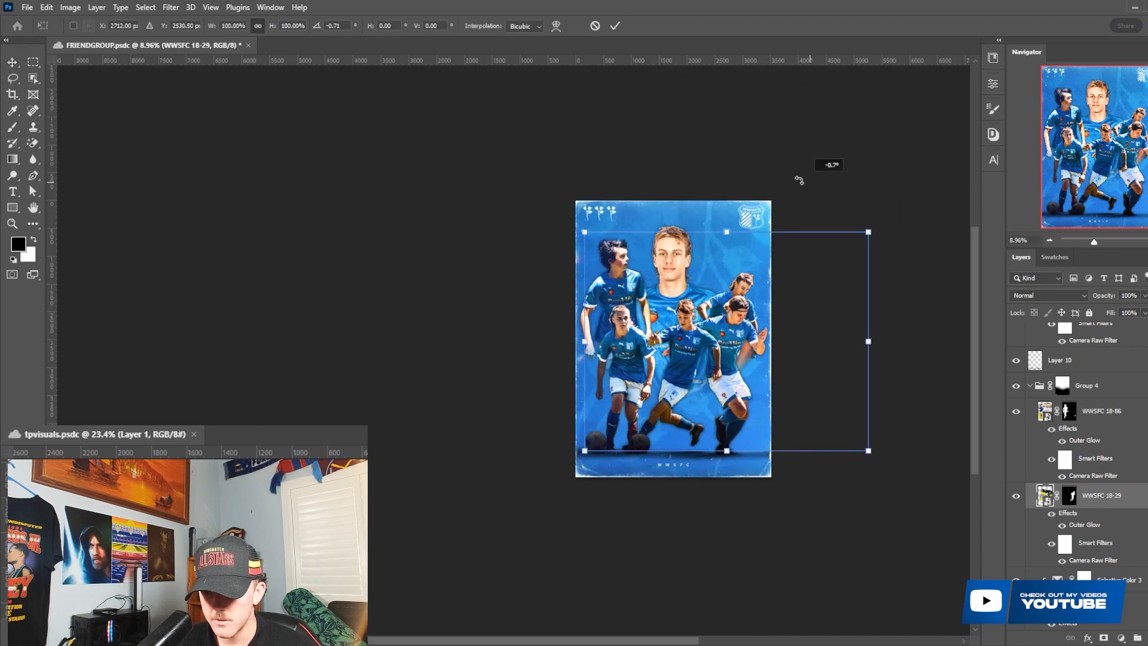
mouse_move(872, 331)
mouse_down()
mouse_move(955, 335)
mouse_move(868, 341)
mouse_up()
key(Return)
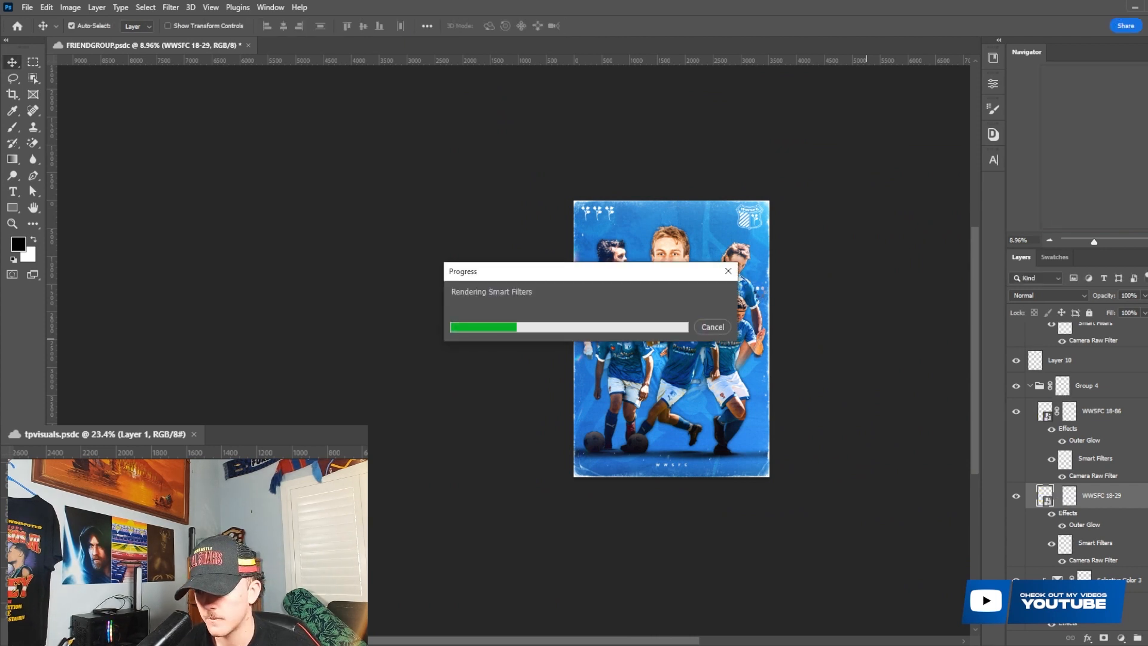
Scale the large central portrait to about 122.73% and align its frame with the poster's top edge.
scroll(758, 293, up, 5)
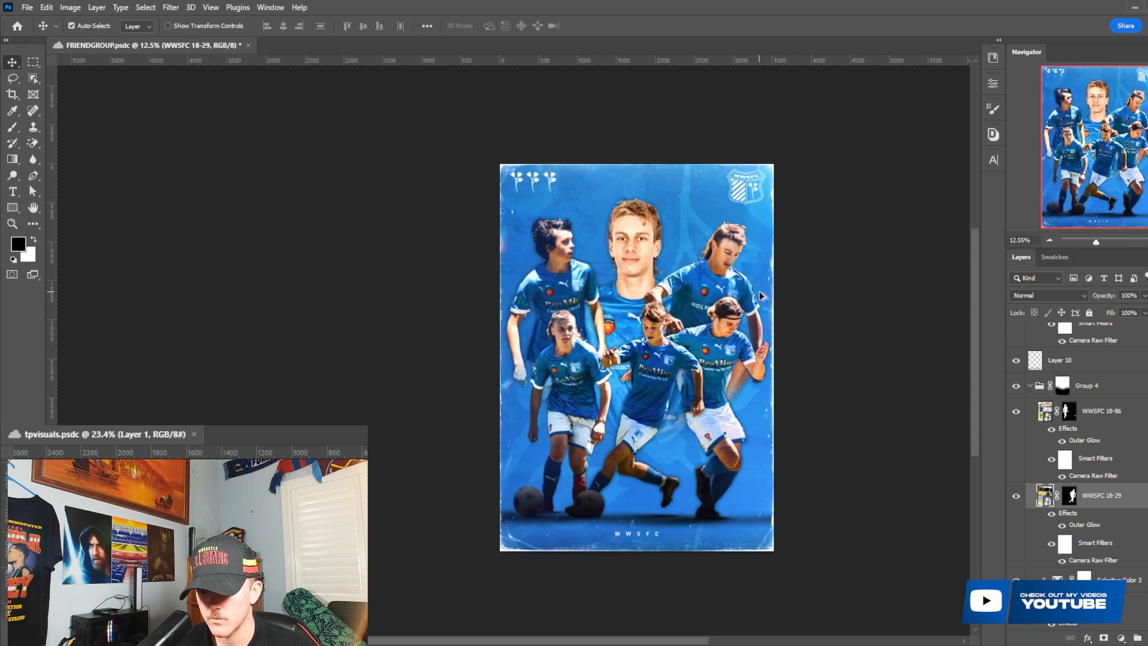
click(600, 250)
scroll(618, 255, down, 3)
key(ctrl+t)
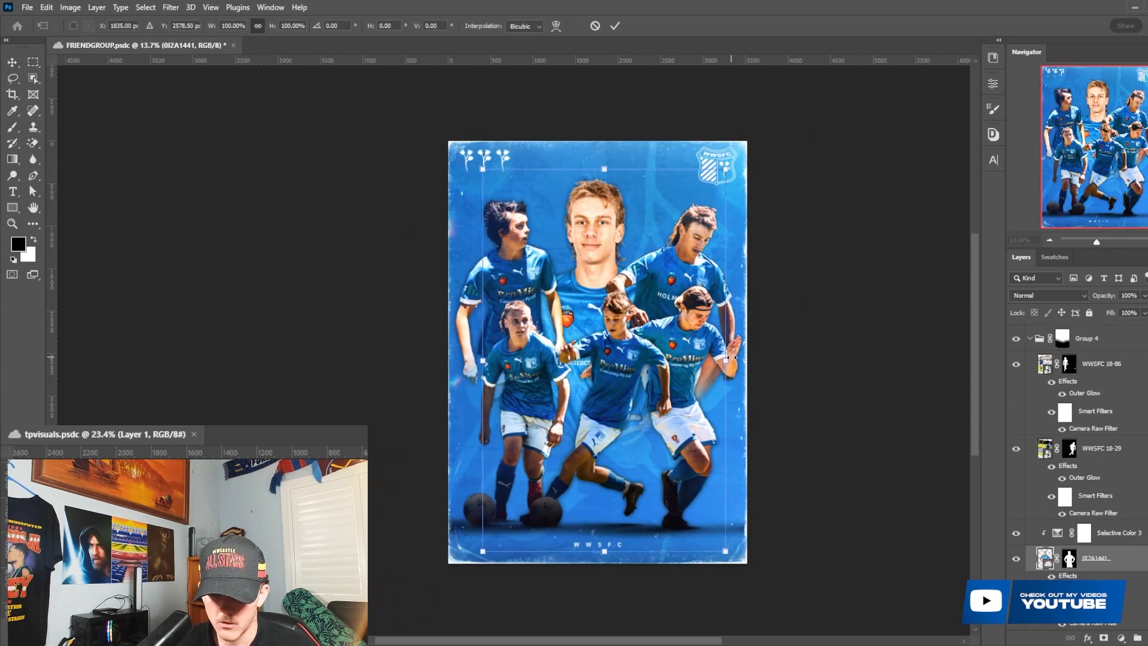
mouse_move(725, 360)
mouse_down()
mouse_move(768, 358)
mouse_move(711, 371)
mouse_move(713, 361)
mouse_up()
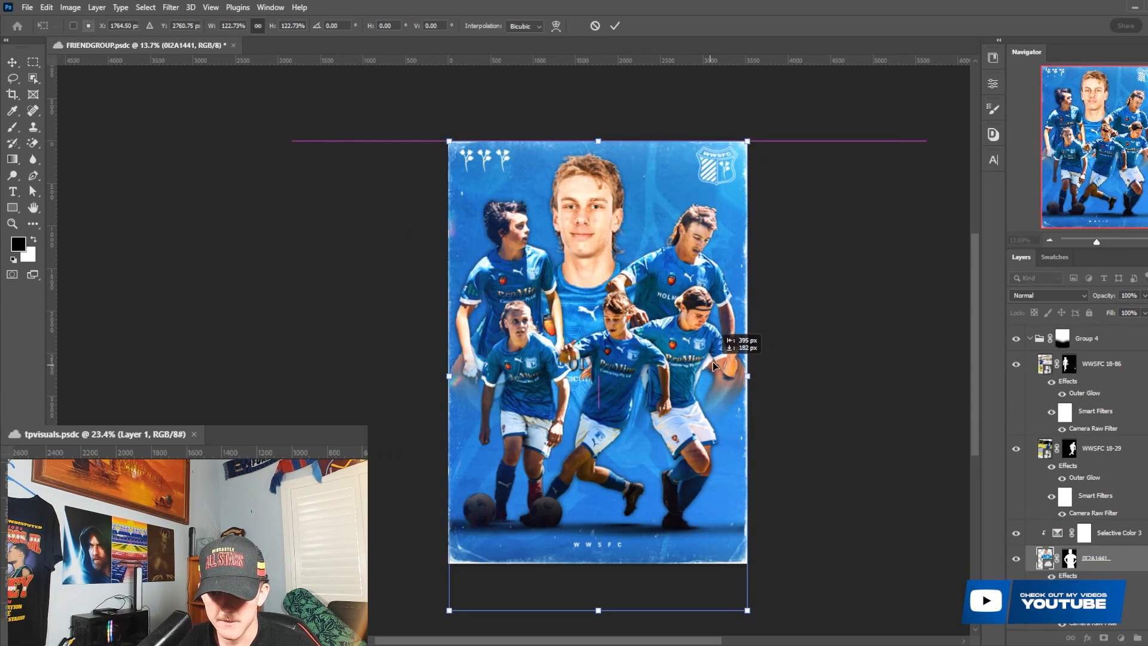
key(Return)
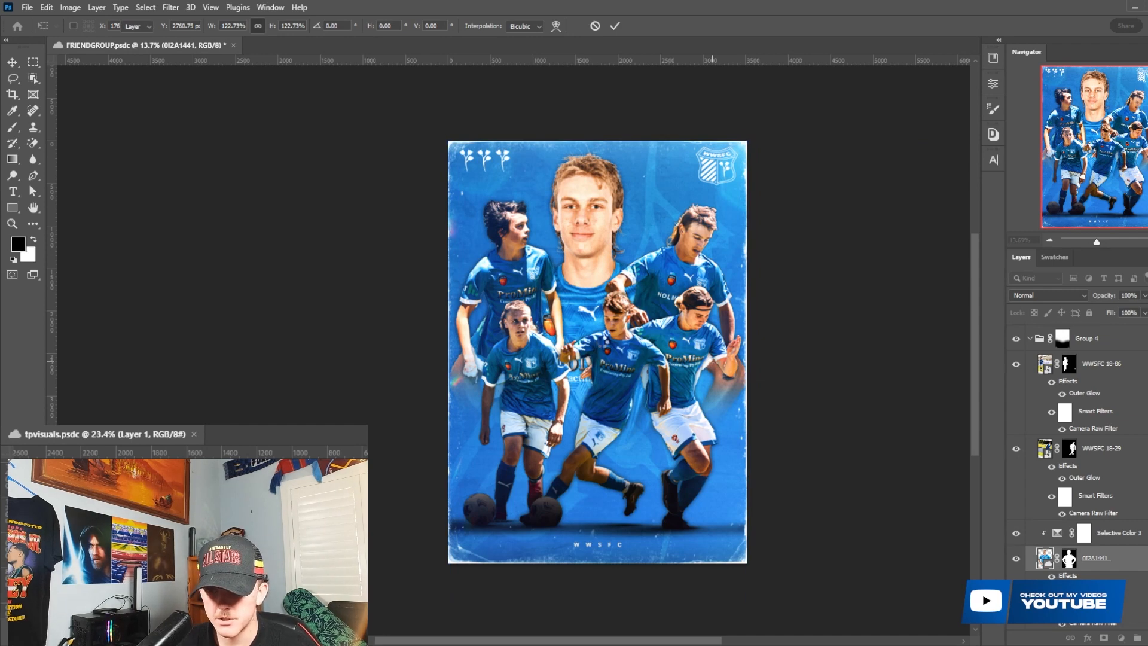
Group the portrait with Selective Color 3, add a group mask, and paint black with a large soft brush to fade the lower body.
scroll(559, 353, up, 2)
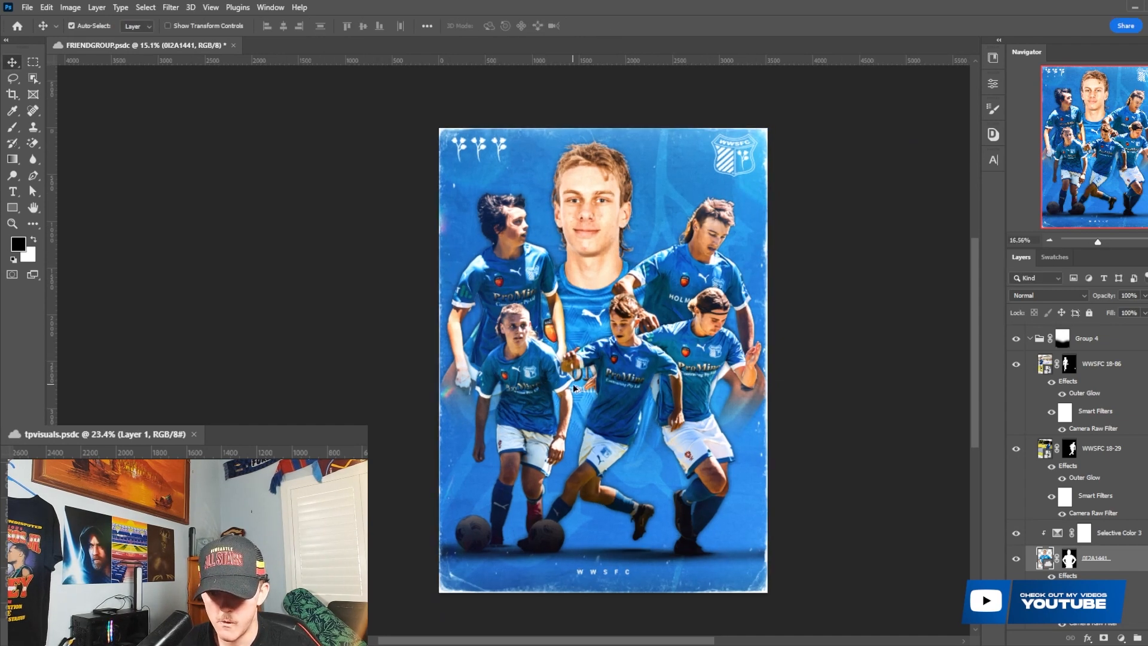
shift+click(1109, 532)
key(ctrl+g)
click(1103, 638)
key(b)
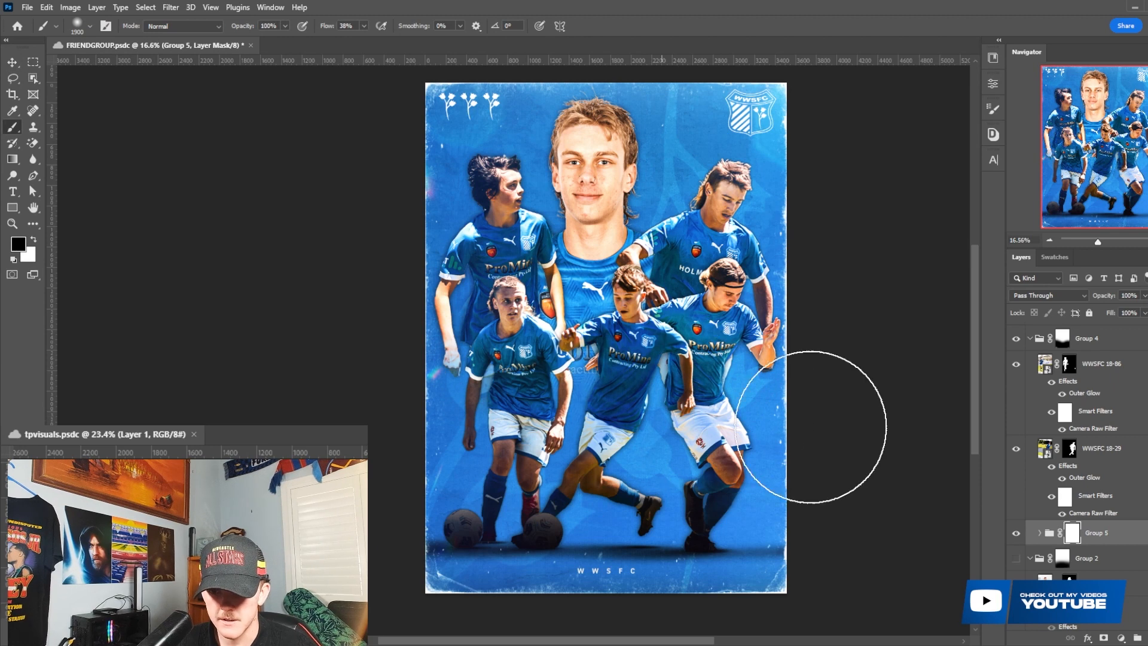
drag(811, 427, 752, 415)
scroll(568, 357, down, 2)
scroll(524, 351, up, 1)
scroll(531, 340, up, 1)
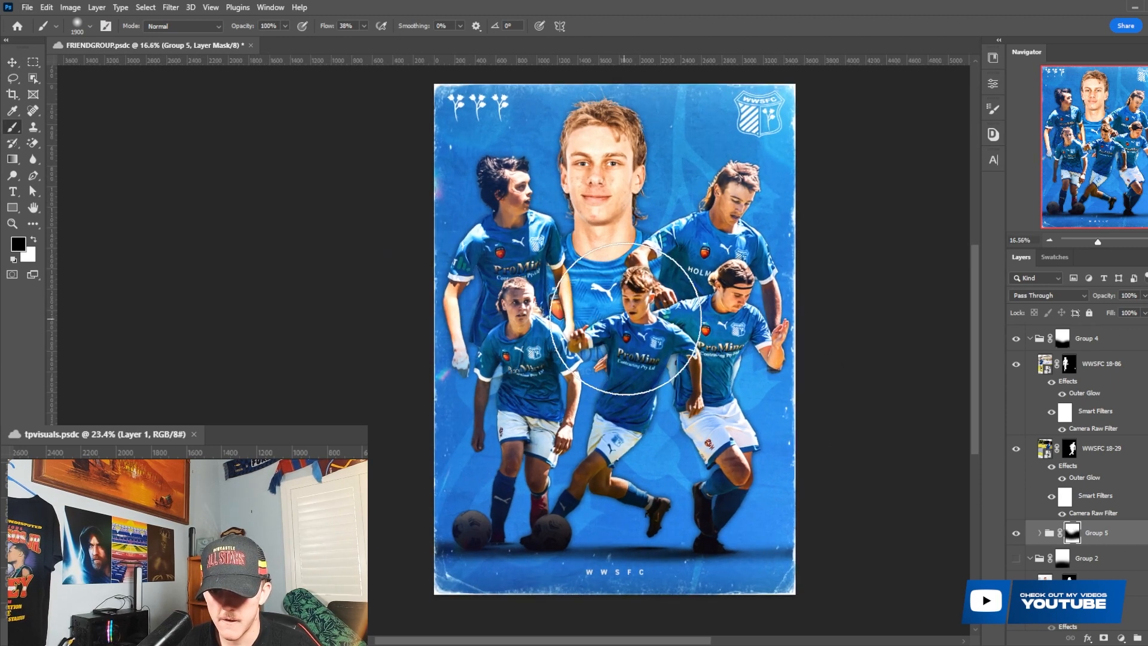
Shift the large portrait and the WWSFC 18-29 background player slightly to the right.
key(v)
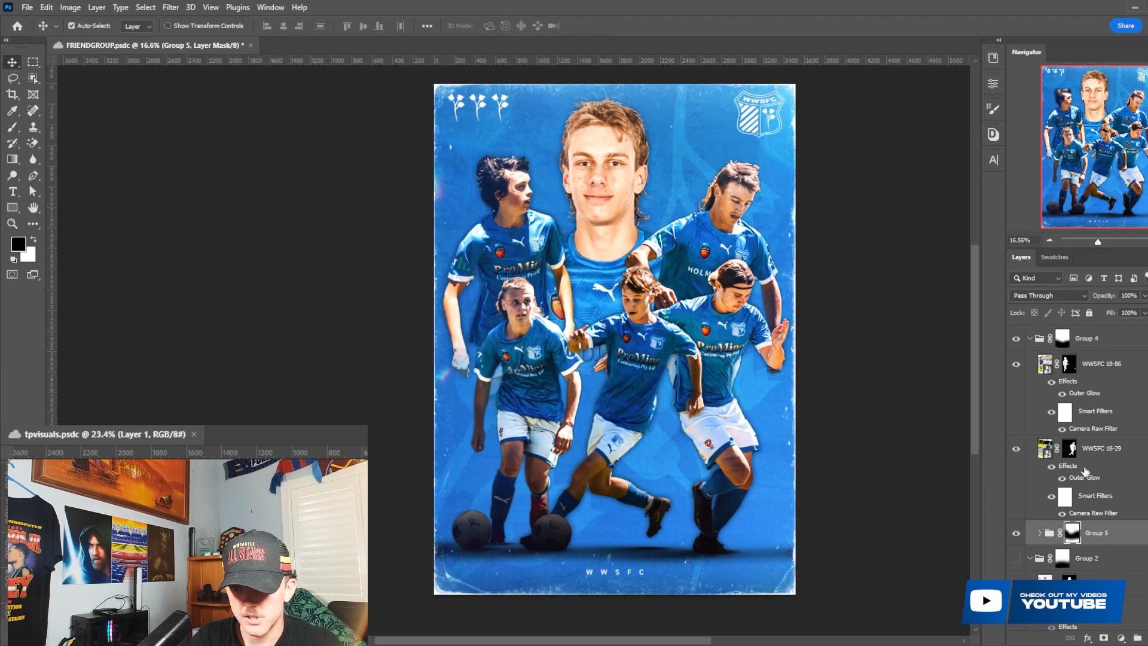
click(625, 159)
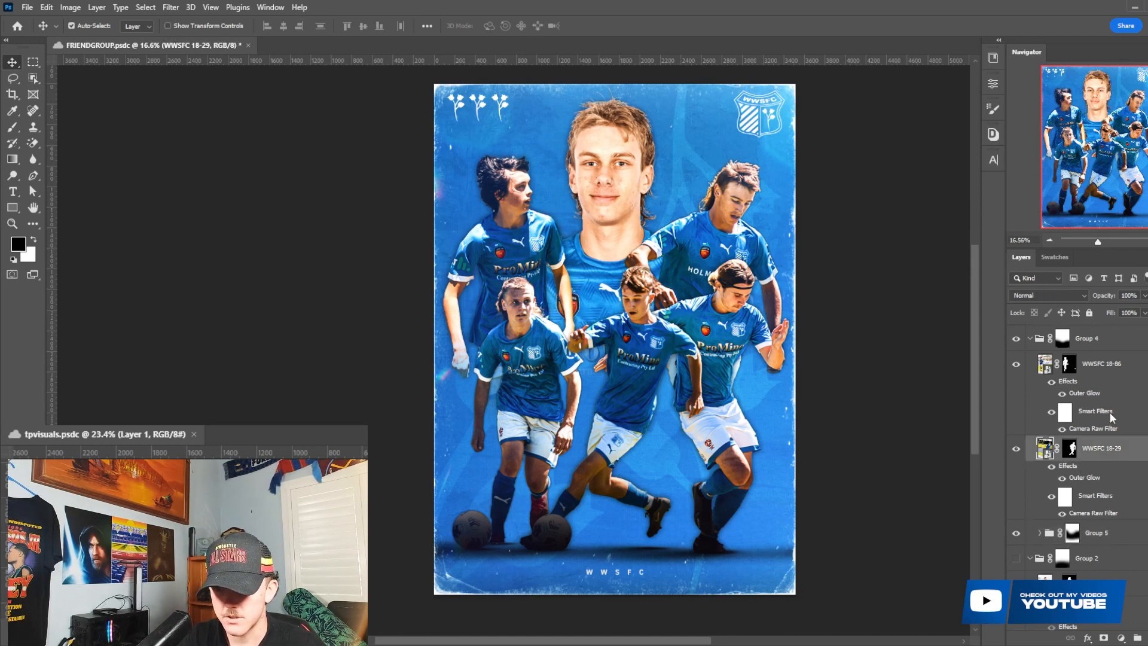
key(shift+Right)
key(shift+Right)
key(shift+Right)
key(shift+Right)
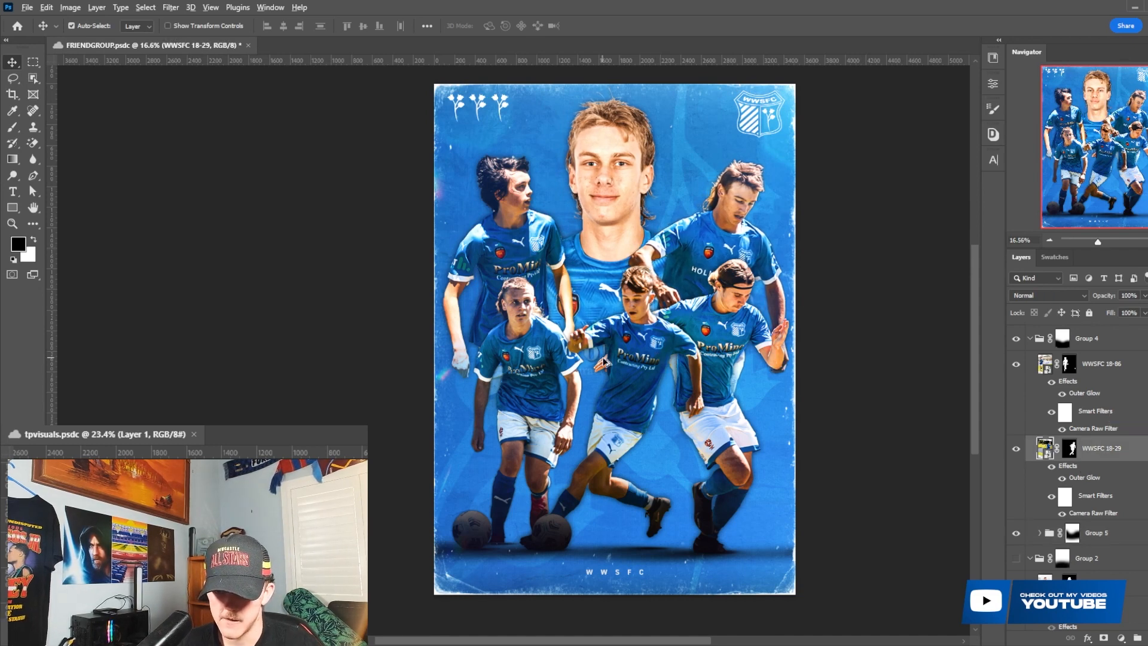
Set the opacity of the Overlay layer beneath White BG to 22%.
scroll(603, 362, up, 1)
scroll(601, 361, down, 1)
scroll(565, 380, up, 1)
scroll(562, 386, down, 1)
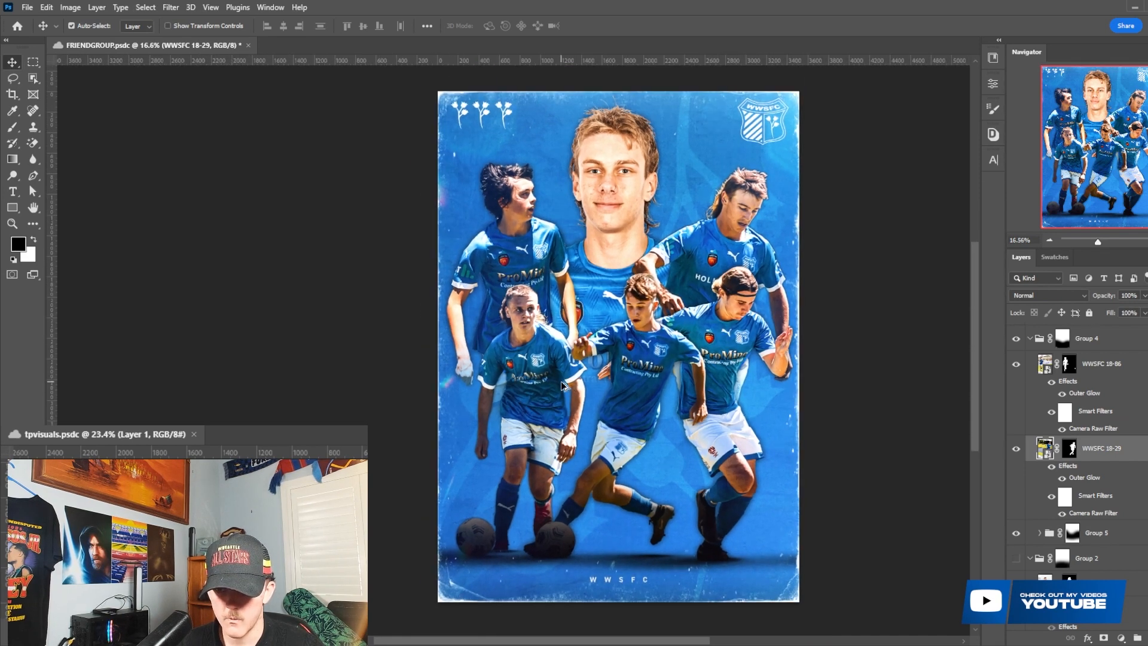
scroll(562, 386, up, 1)
scroll(1075, 514, down, 8)
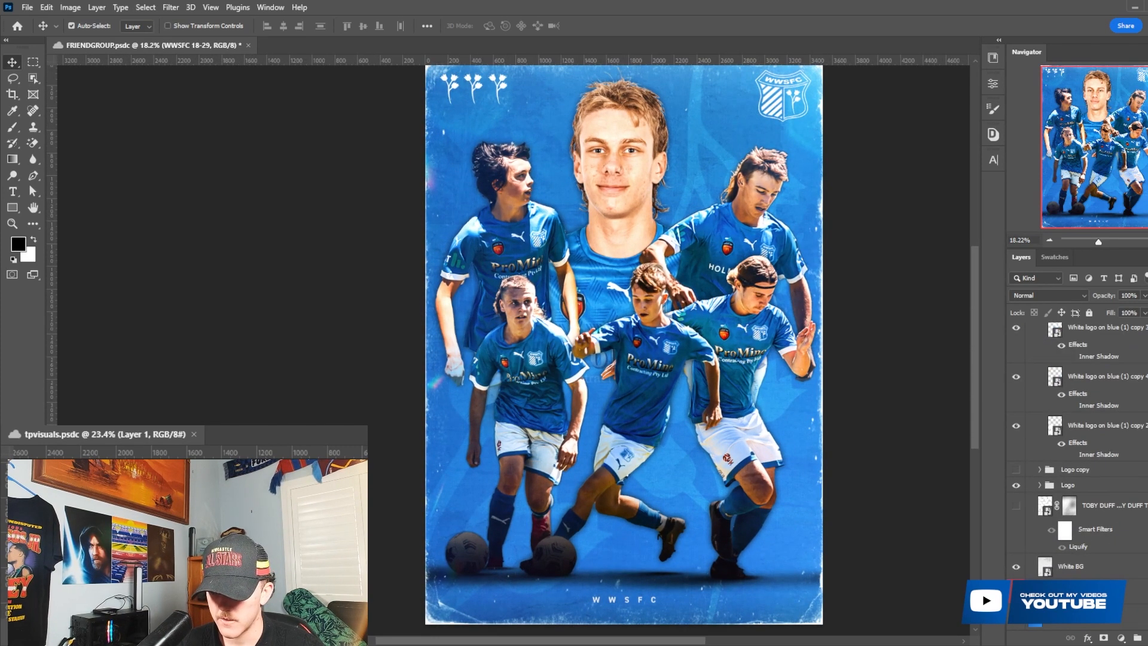
click(1091, 591)
drag(1104, 298, 1117, 300)
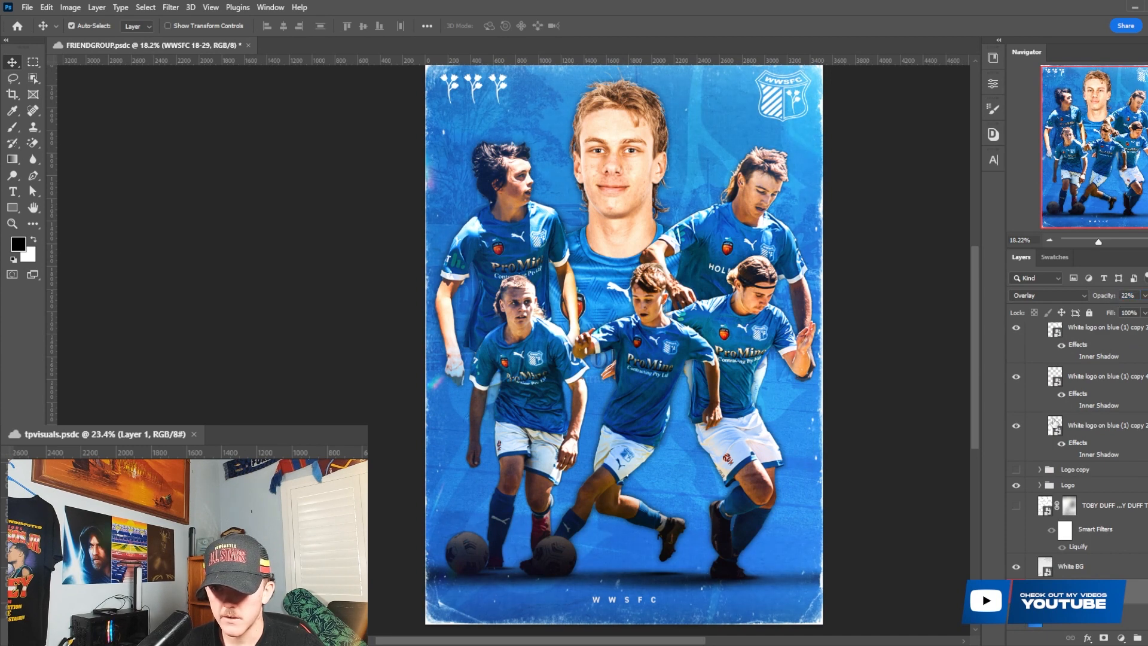
Dismiss the application error, show the script and block-letter name text layers, and select the block-letter one.
scroll(1029, 491, up, 10)
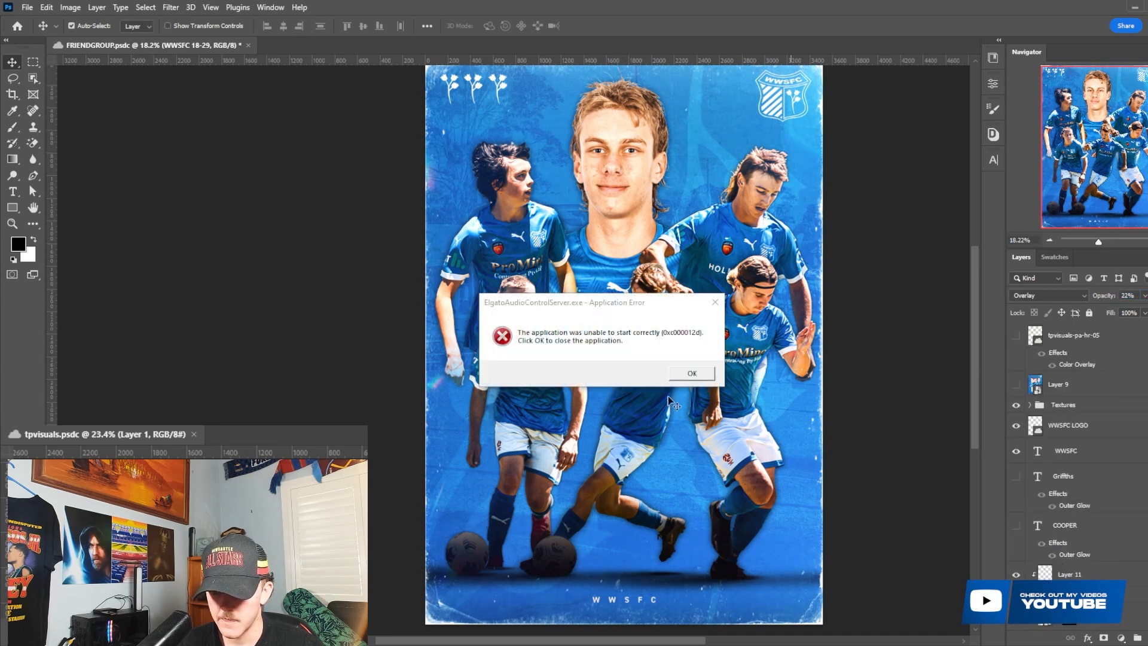
click(713, 302)
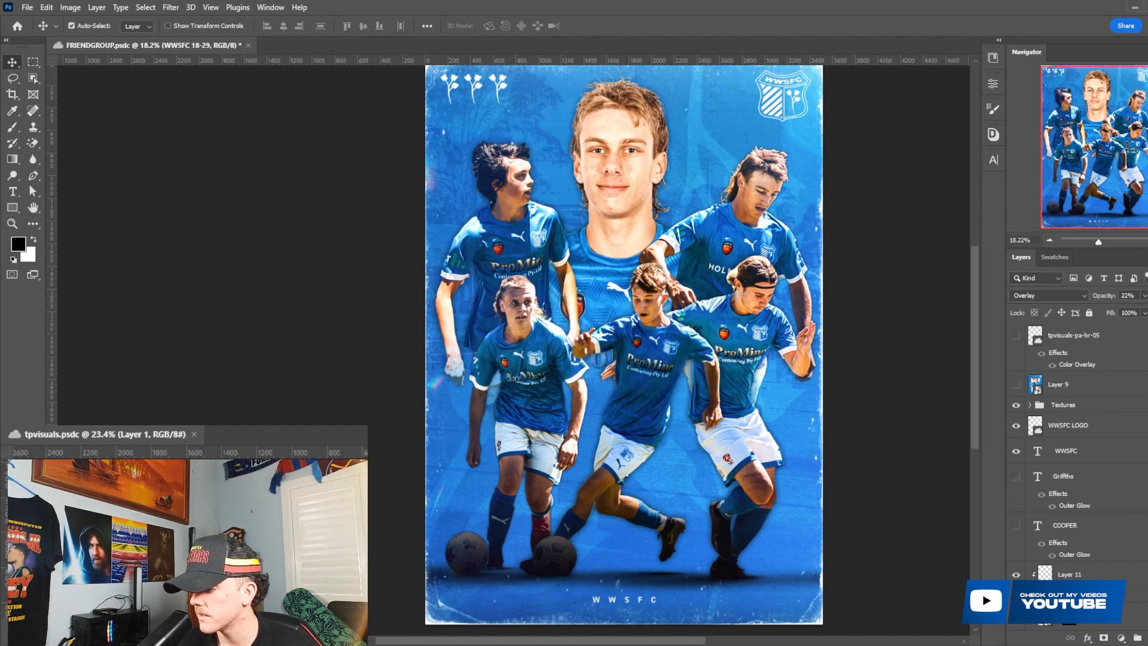
click(1015, 479)
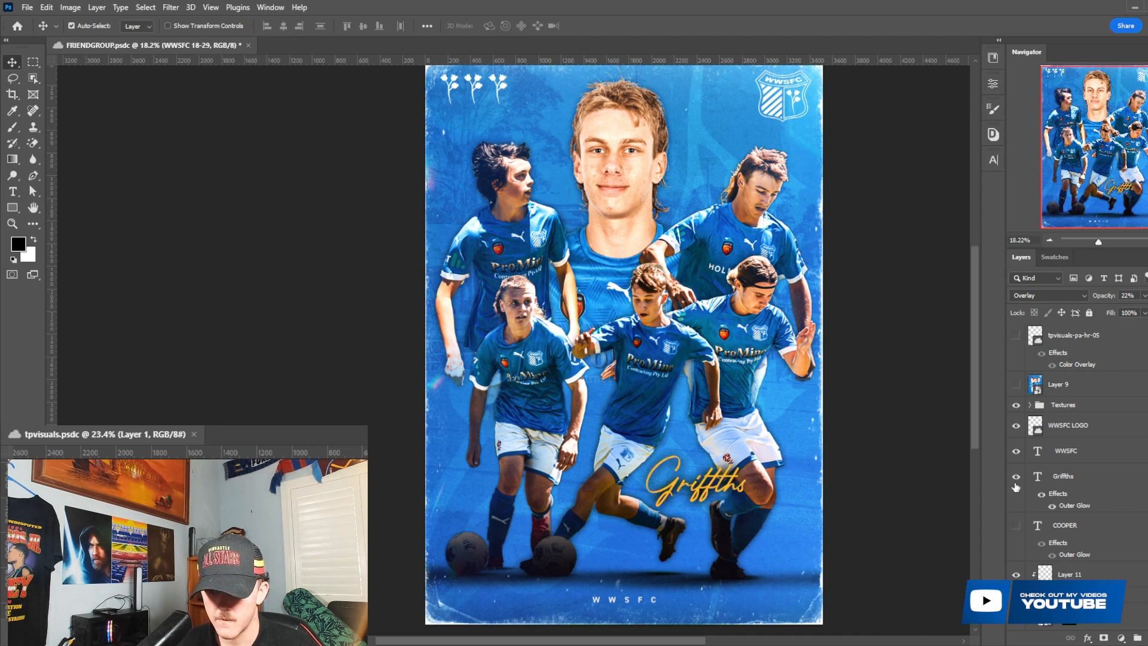
click(1015, 526)
click(1081, 526)
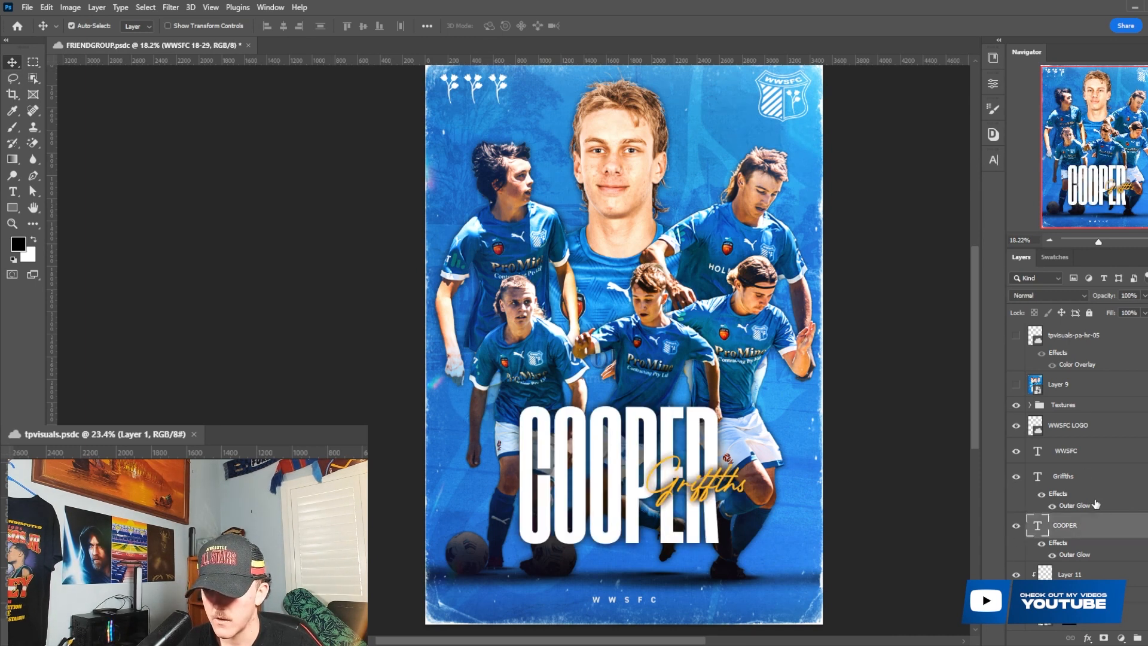
Collapse Group 3 and Group 4, and move the script and block-letter name text layers together to between Layer 10 and Group 4.
click(1084, 476)
shift+click(1084, 529)
scroll(1084, 512, down, 3)
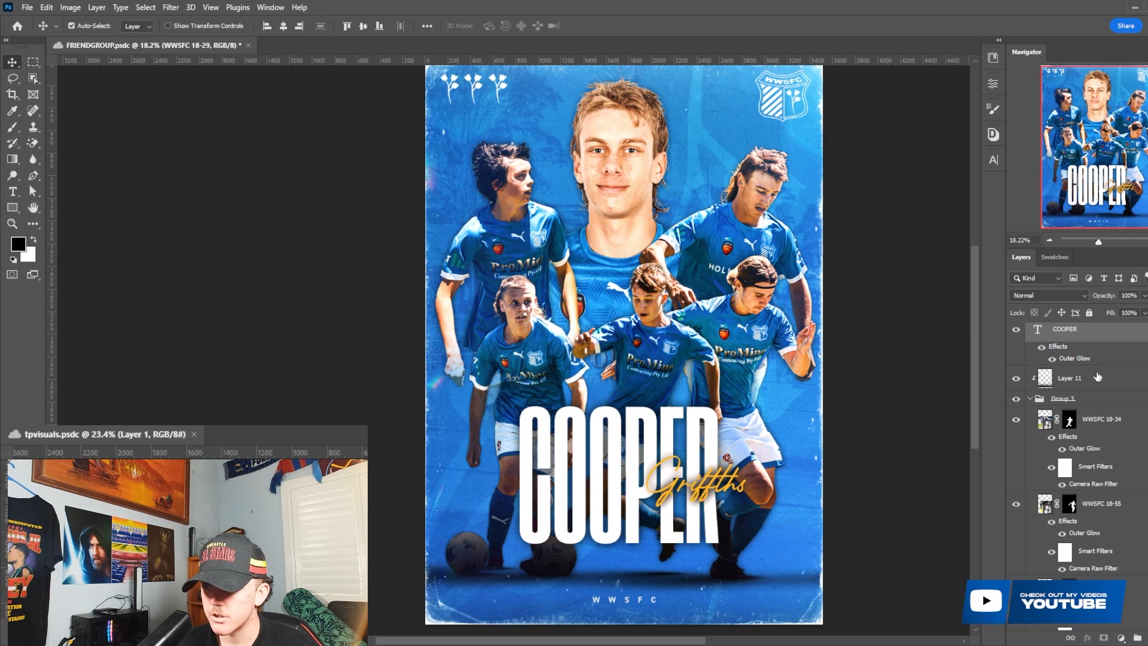
click(1032, 400)
click(1029, 398)
click(1084, 333)
scroll(1087, 353, up, 3)
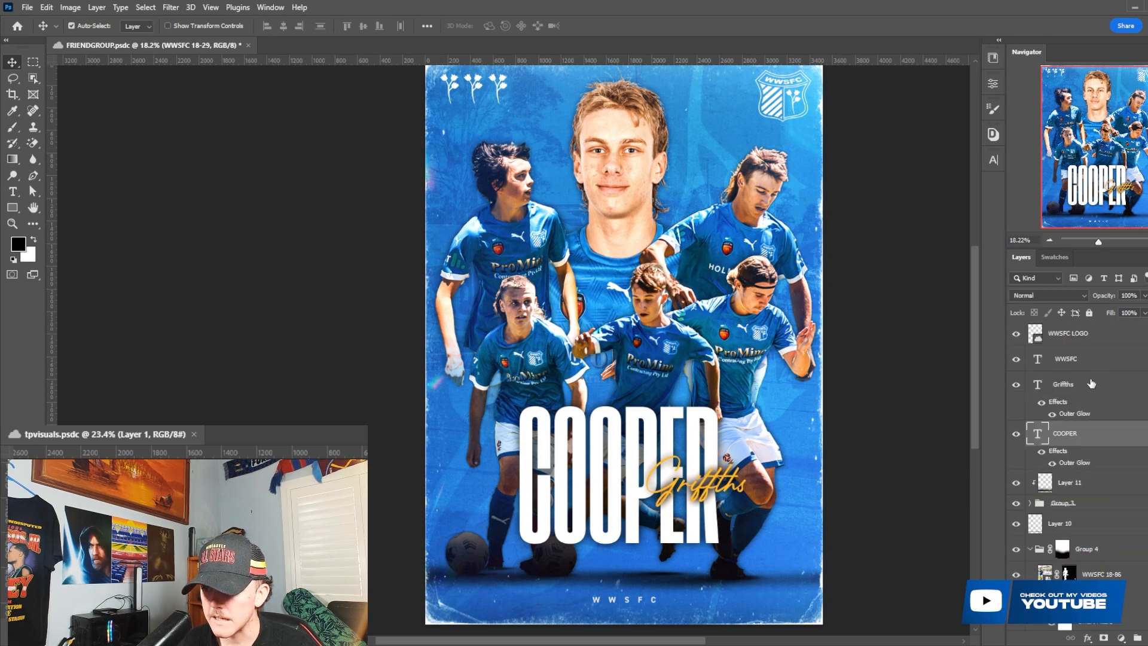
shift+click(1090, 384)
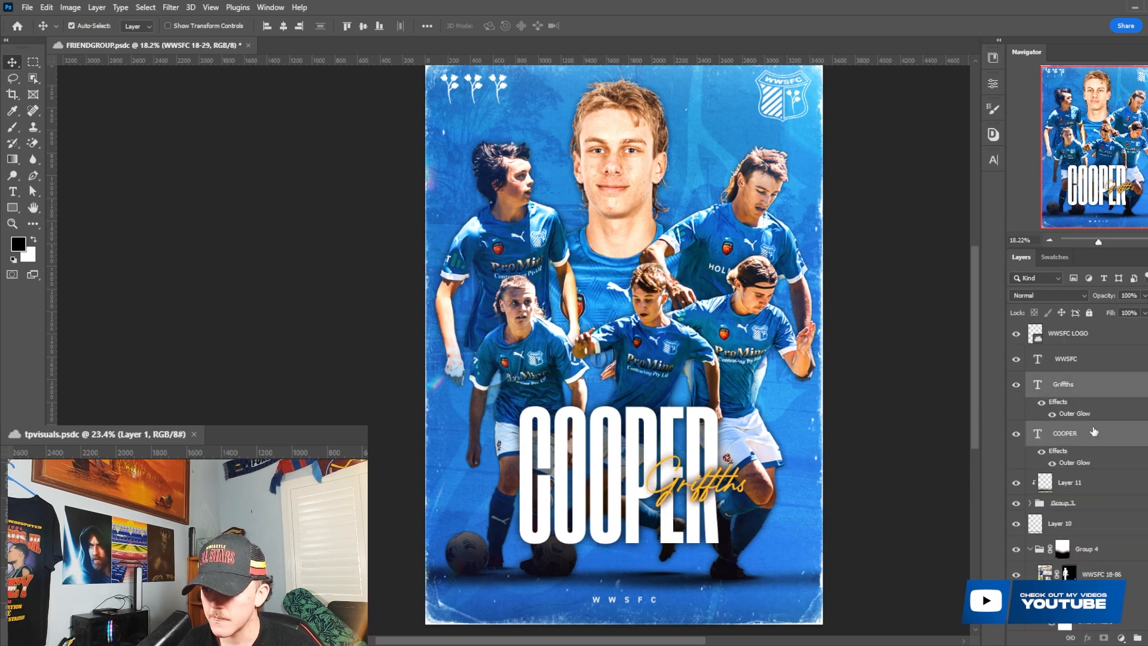
click(1029, 550)
drag(1088, 441, 1073, 537)
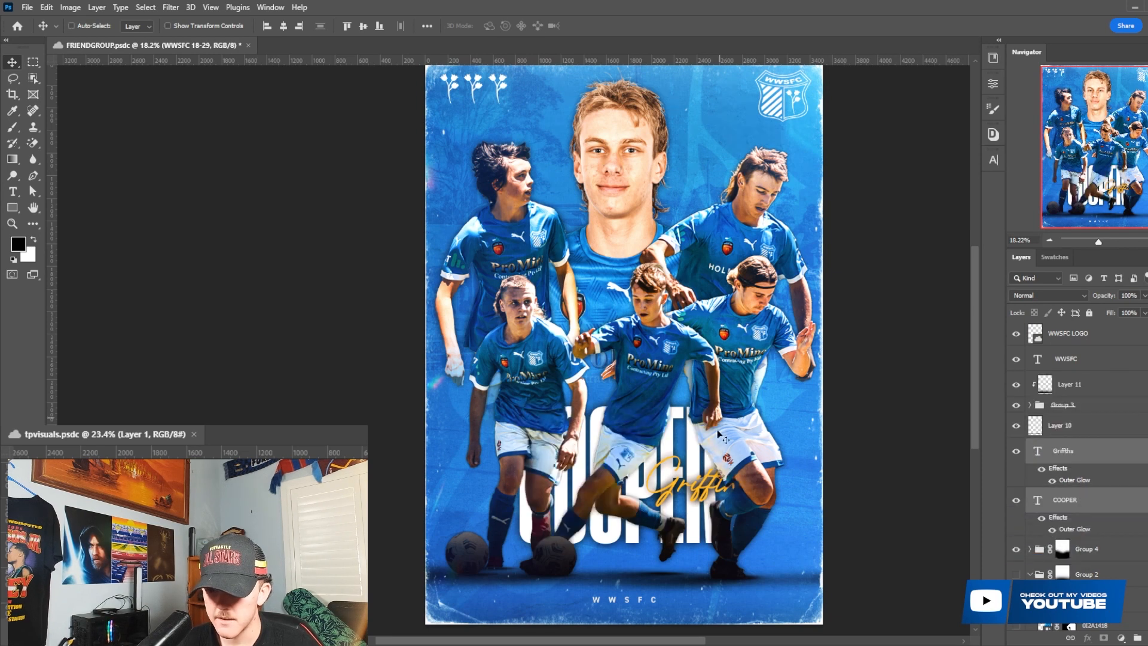
key(ctrl+t)
drag(657, 488, 661, 335)
click(595, 26)
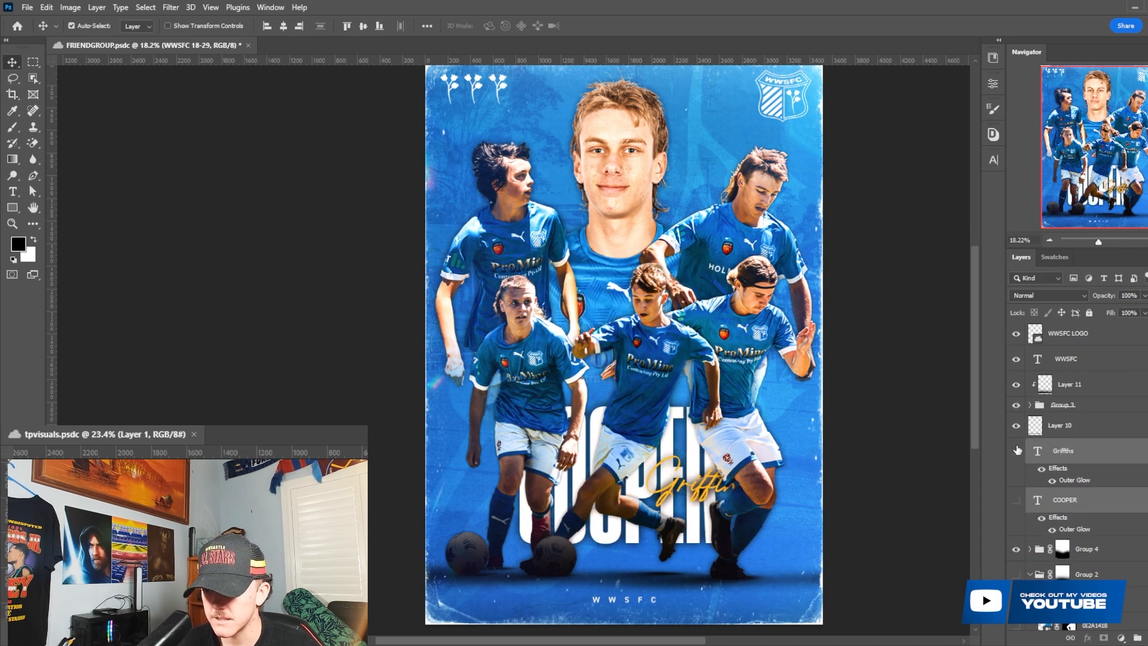
Hide the script and block-letter name text layers, and select the Textures group.
click(1017, 450)
scroll(1113, 494, up, 2)
click(1064, 409)
scroll(586, 370, up, 1)
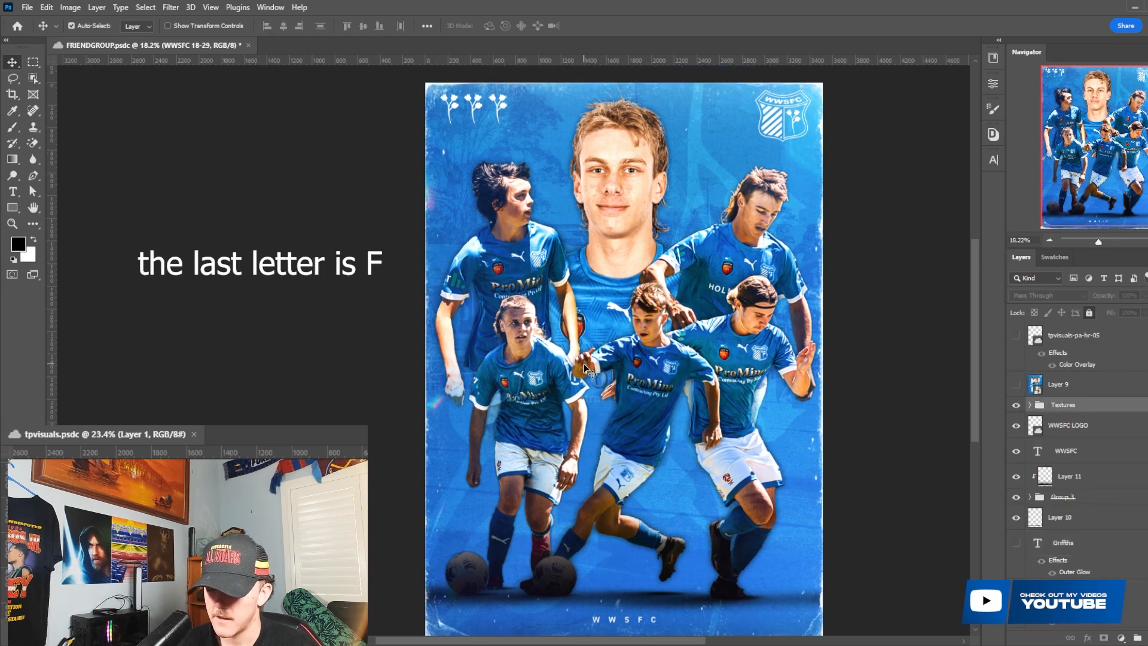
scroll(585, 367, down, 1)
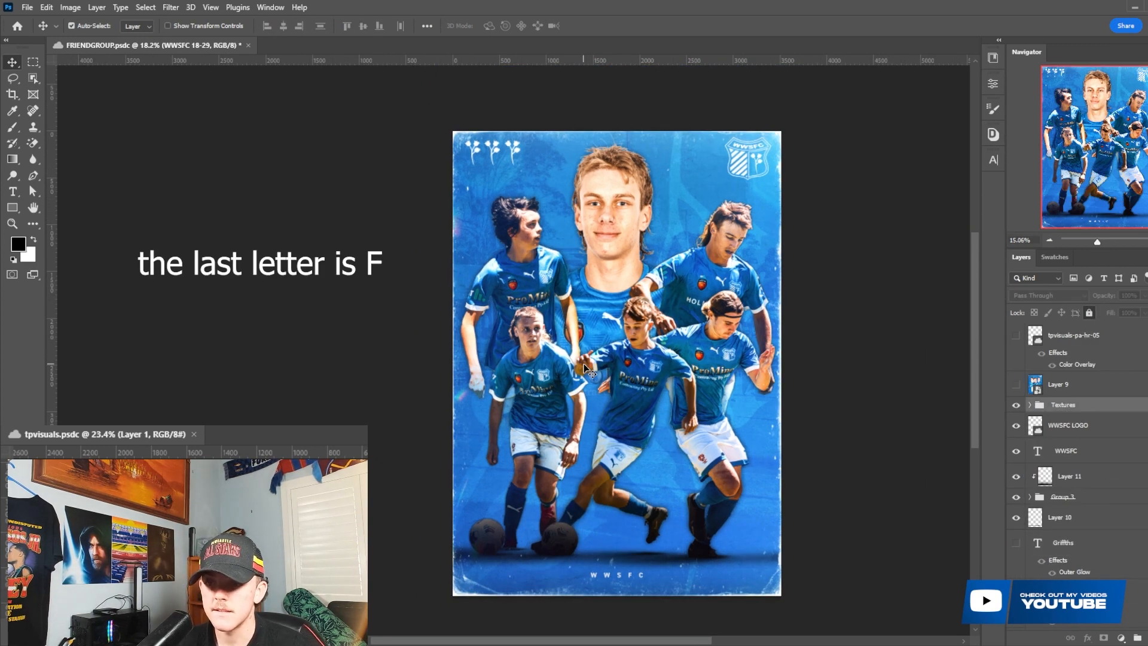